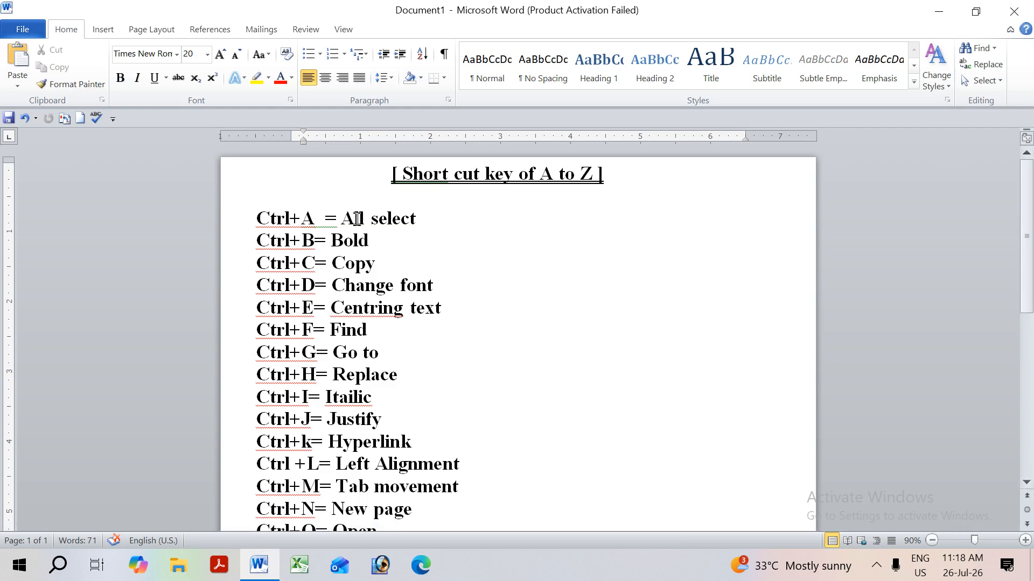
Step: Look through the A to Z shortcut key list in the document from beginning to end
scroll(362, 243, "down", 5)
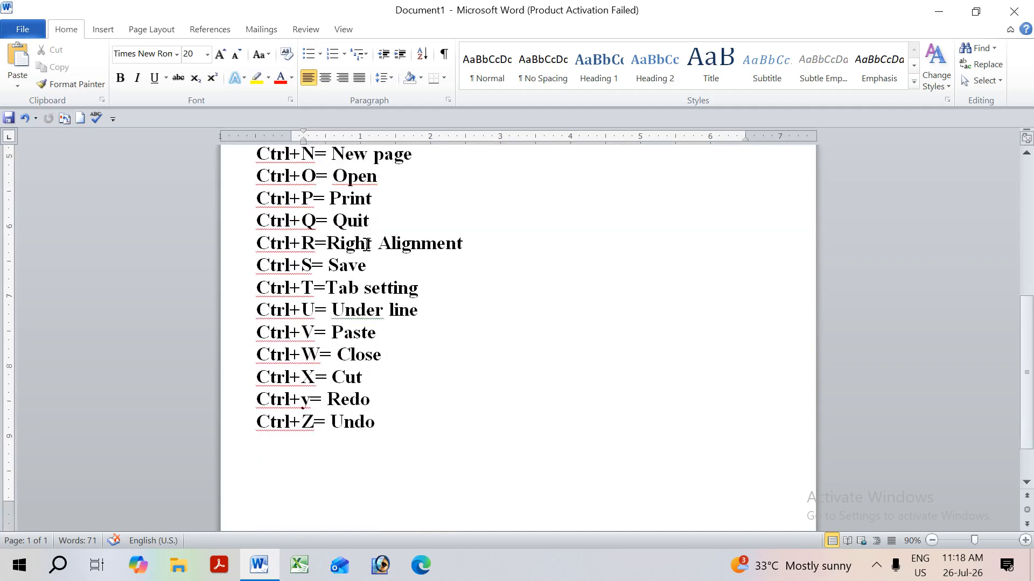
scroll(366, 245, "up", 5)
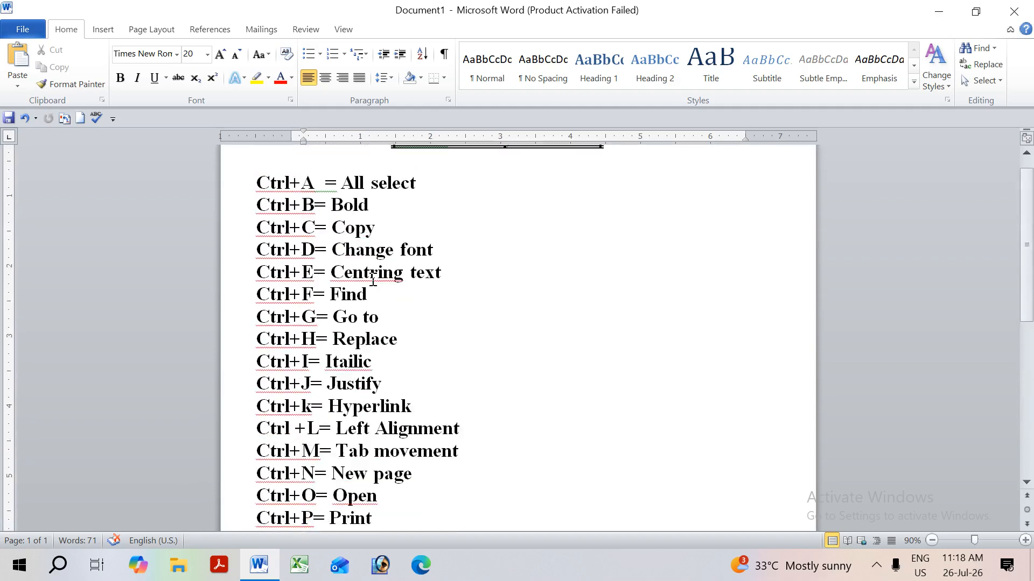
scroll(373, 280, "down", 5)
scroll(373, 278, "up", 6)
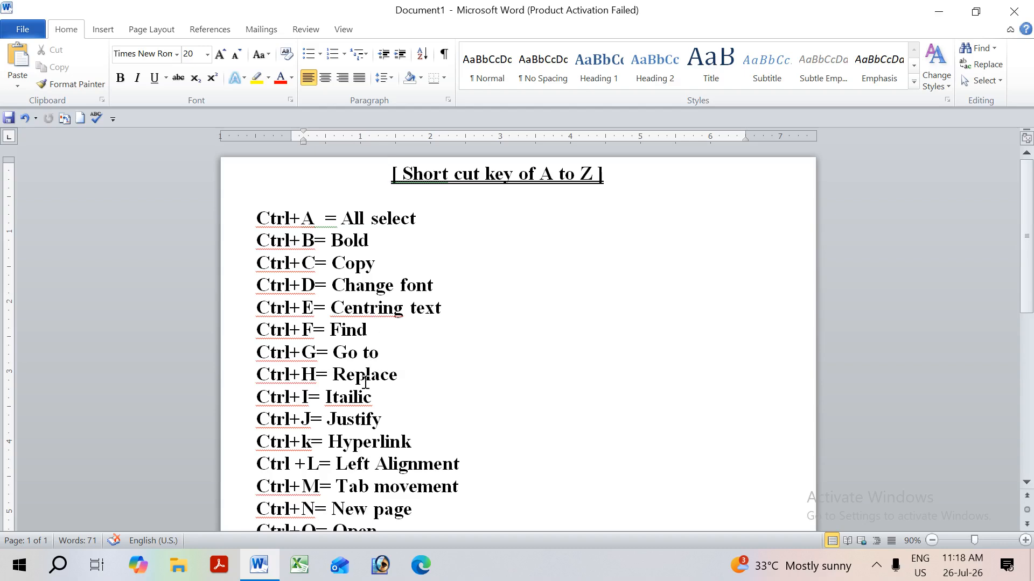
scroll(366, 383, "down", 3)
scroll(366, 383, "down", 3)
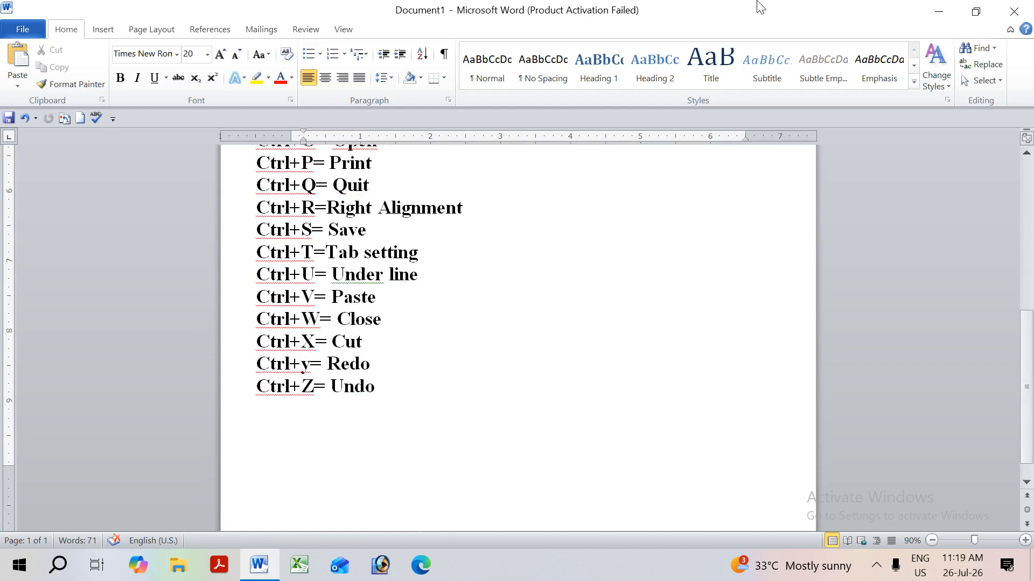
Step: Minimise the shortcut list document and refresh the desktop
left_click(937, 11)
right_click(538, 142)
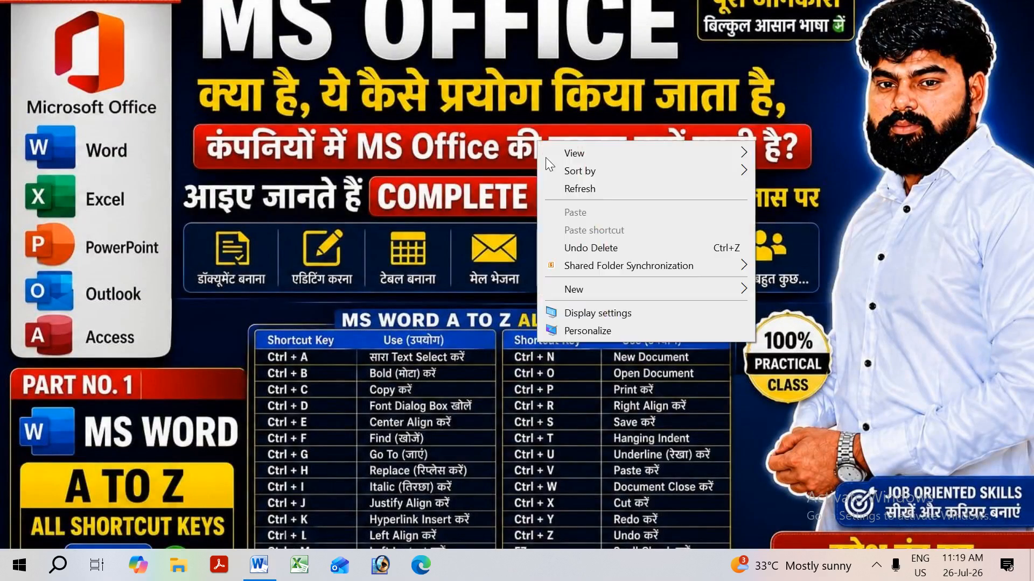
left_click(564, 184)
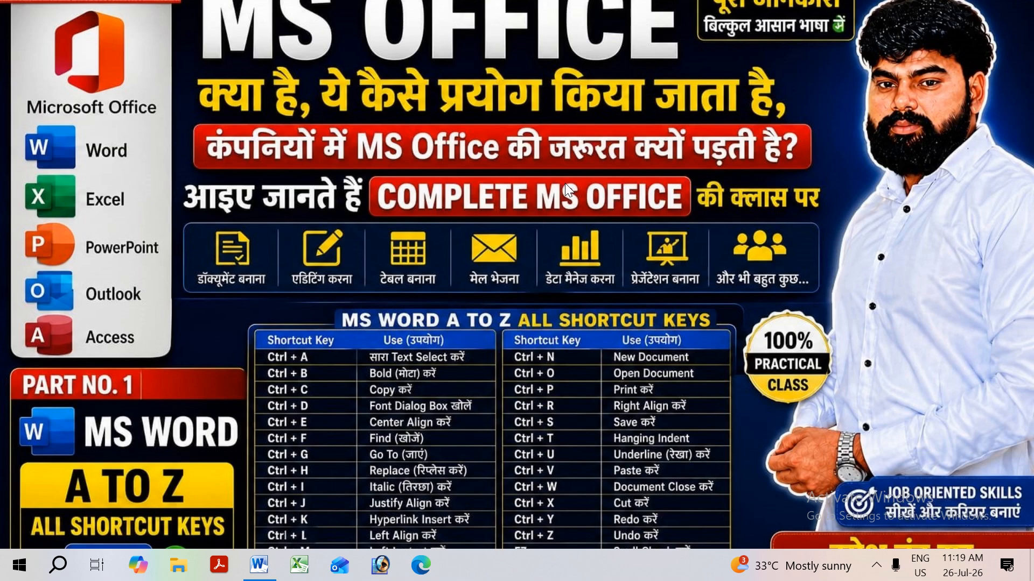
Step: Launch Word through the Windows Run dialog with the command winword and maximise the new blank document's window
key("super+r")
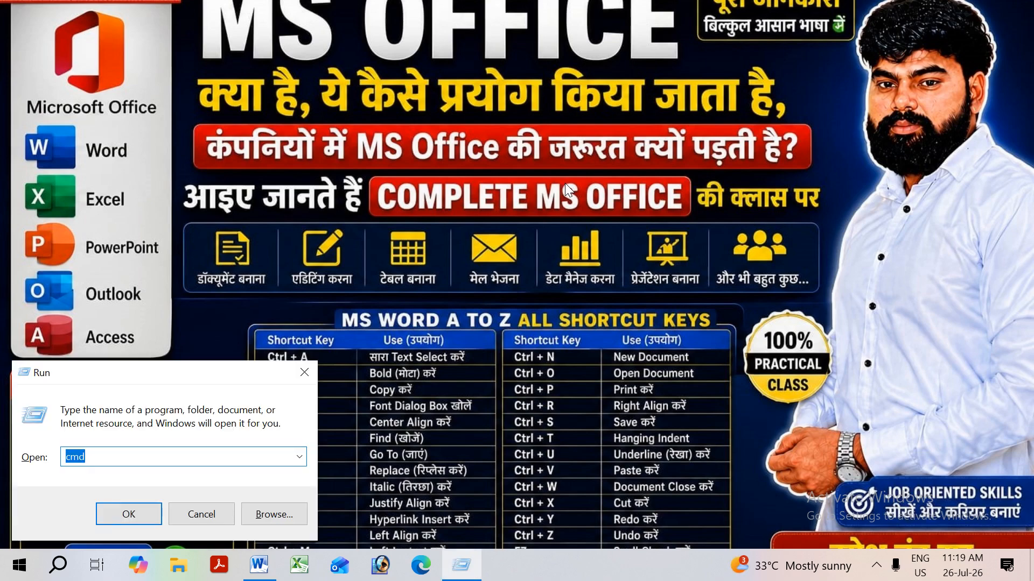
type("winword")
key("Return")
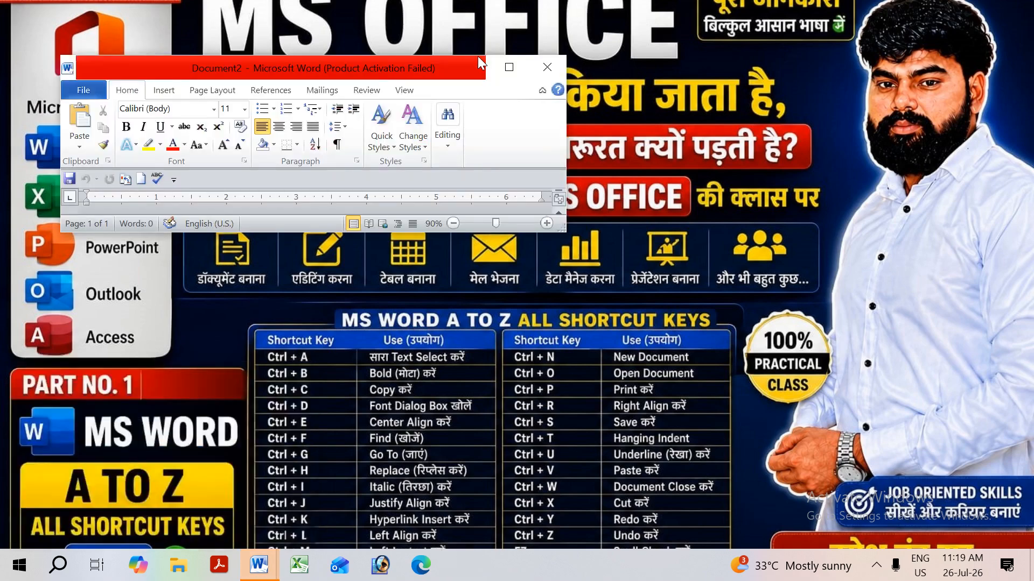
left_click(510, 68)
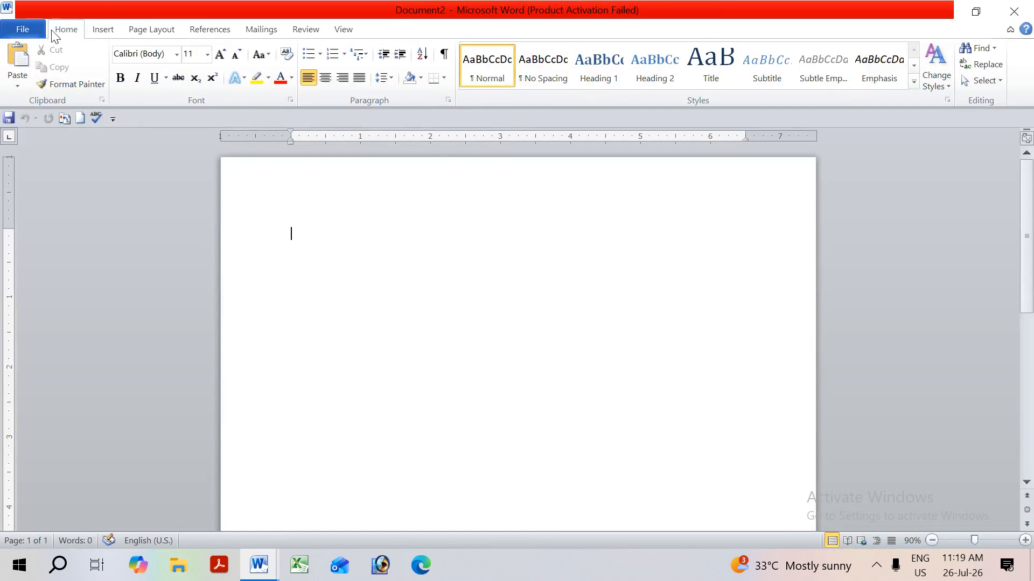
Step: Examine the Home, Insert, Page Layout, References, Mailings, Review and View command sets in the blank document
left_click(104, 33)
left_click(81, 33)
left_click(101, 32)
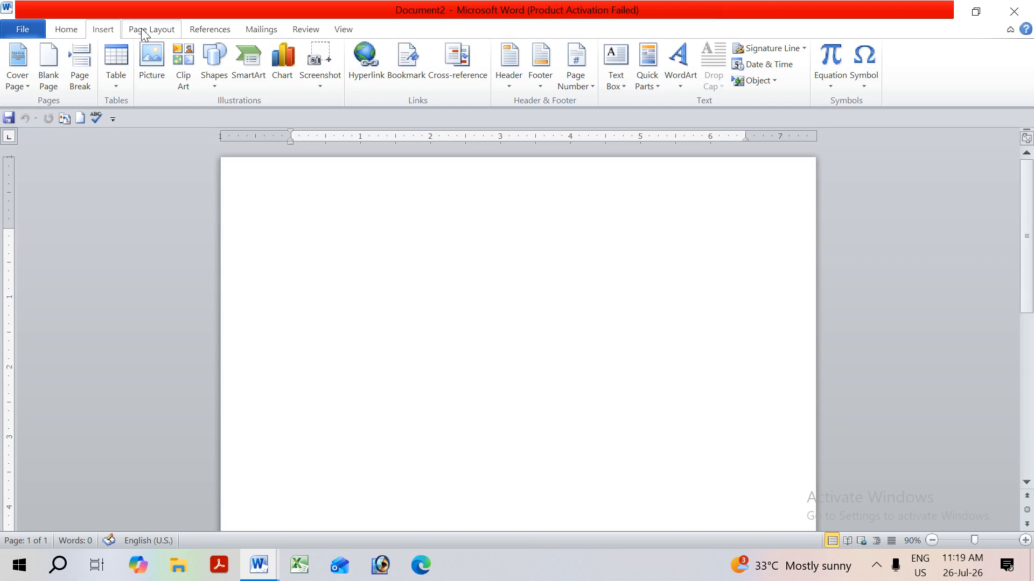
left_click(64, 31)
left_click(102, 30)
left_click(253, 32)
left_click(303, 33)
left_click(343, 31)
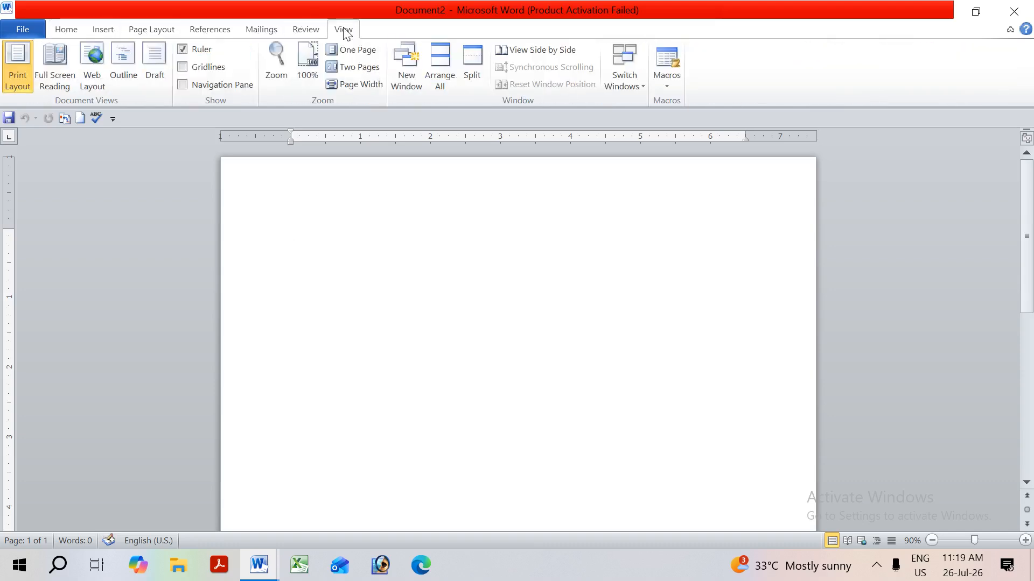
left_click(250, 31)
left_click(194, 31)
left_click(152, 31)
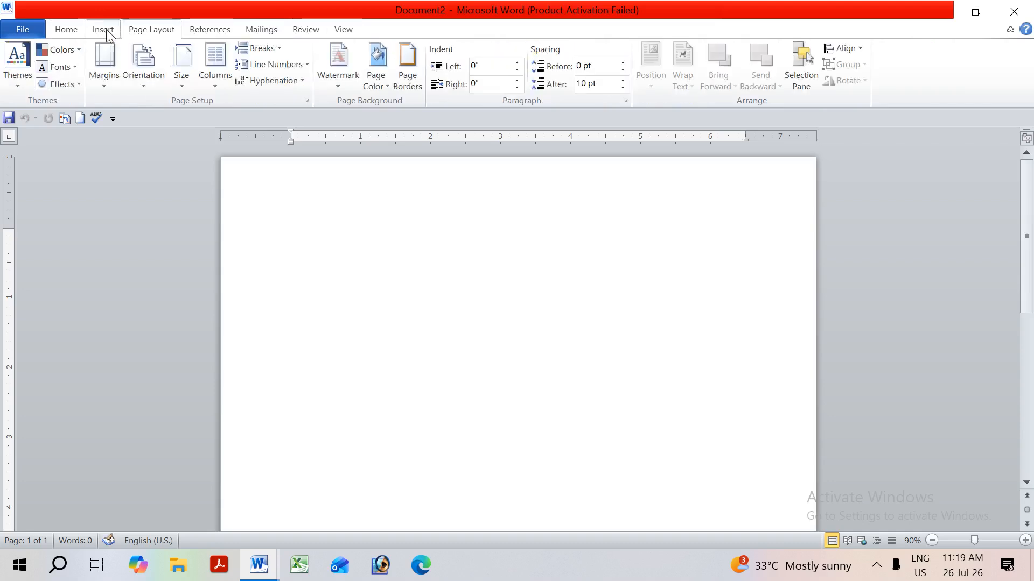
left_click(103, 30)
left_click(65, 30)
left_click(103, 30)
left_click(162, 31)
left_click(197, 31)
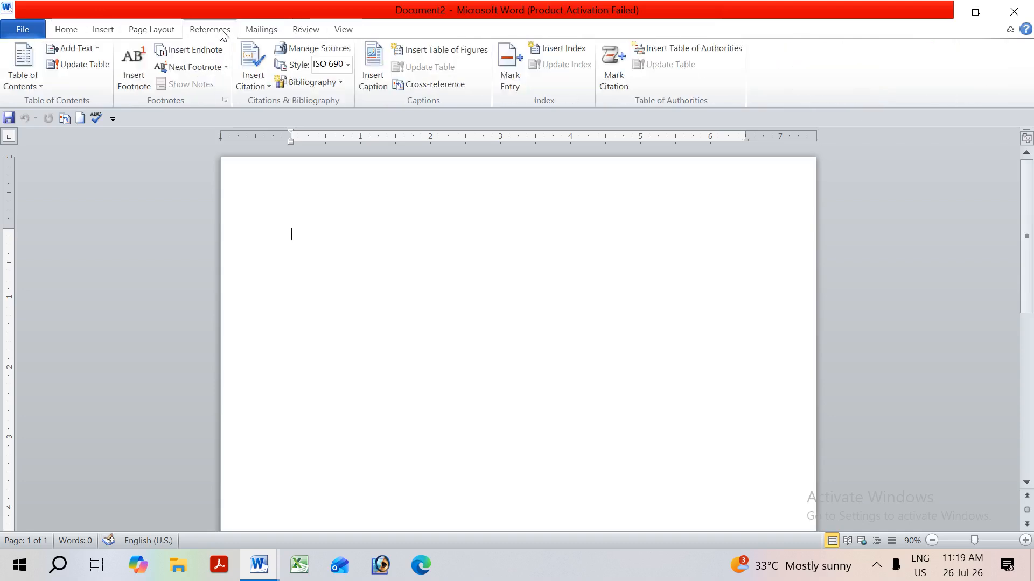
left_click(258, 31)
left_click(304, 32)
left_click(344, 32)
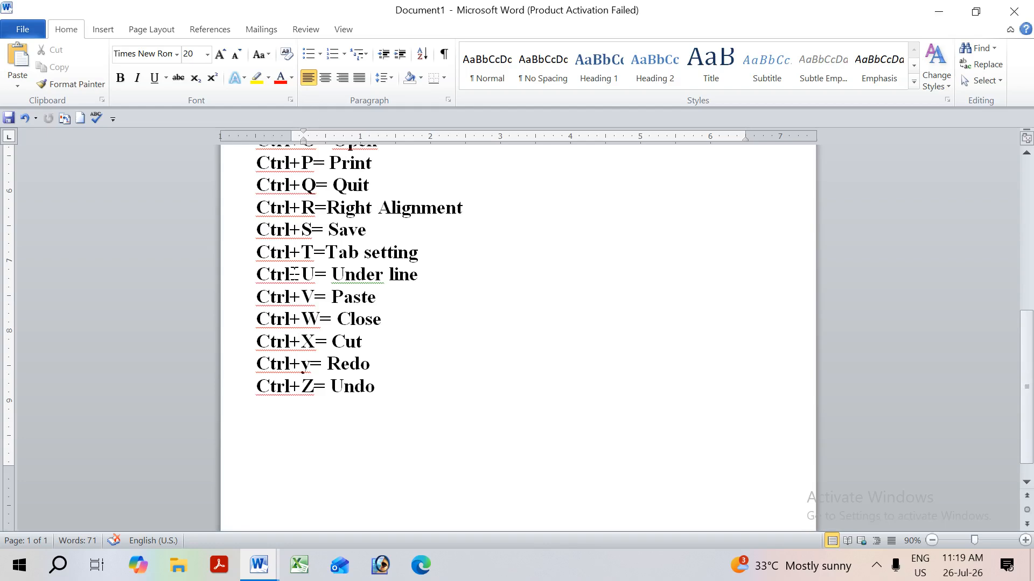
Step: Review the shortcut key list in Document1 once more
scroll(472, 328, "up", 10)
scroll(472, 327, "down", 6)
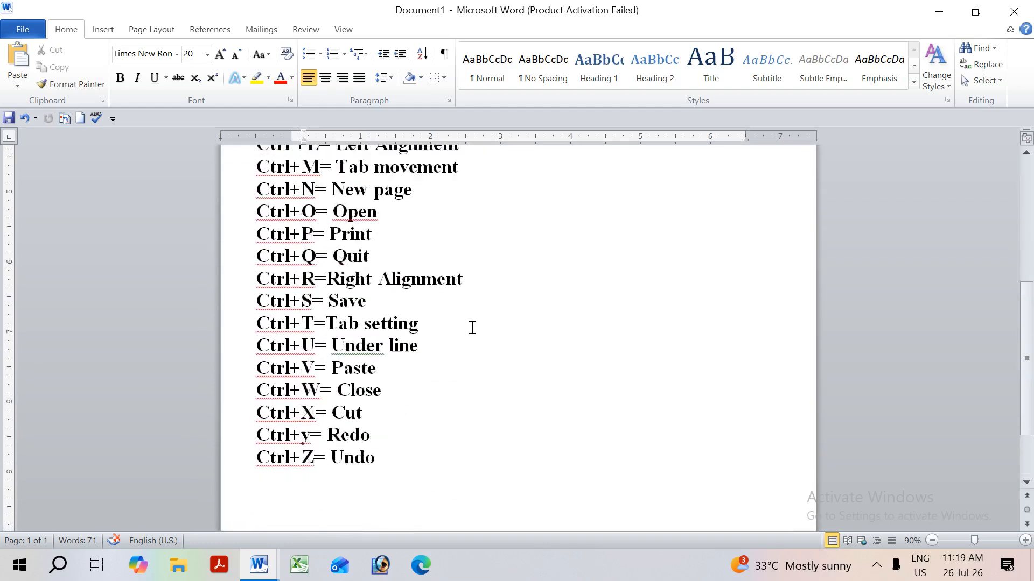
scroll(472, 327, "up", 5)
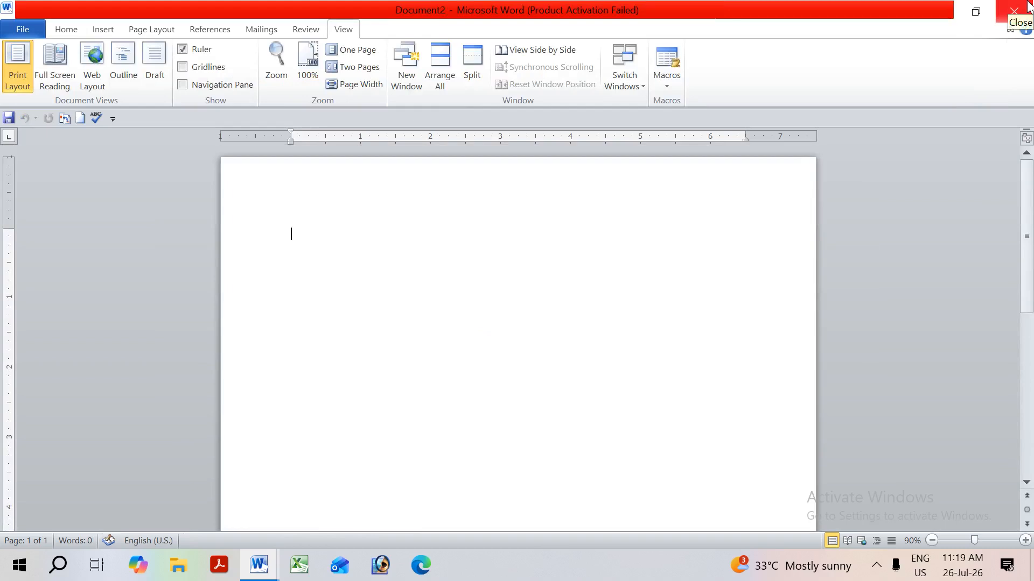
Step: Open another blank document by starting Microsoft Word 2010 from the Microsoft Office folder among the installed programs
left_click(5, 566)
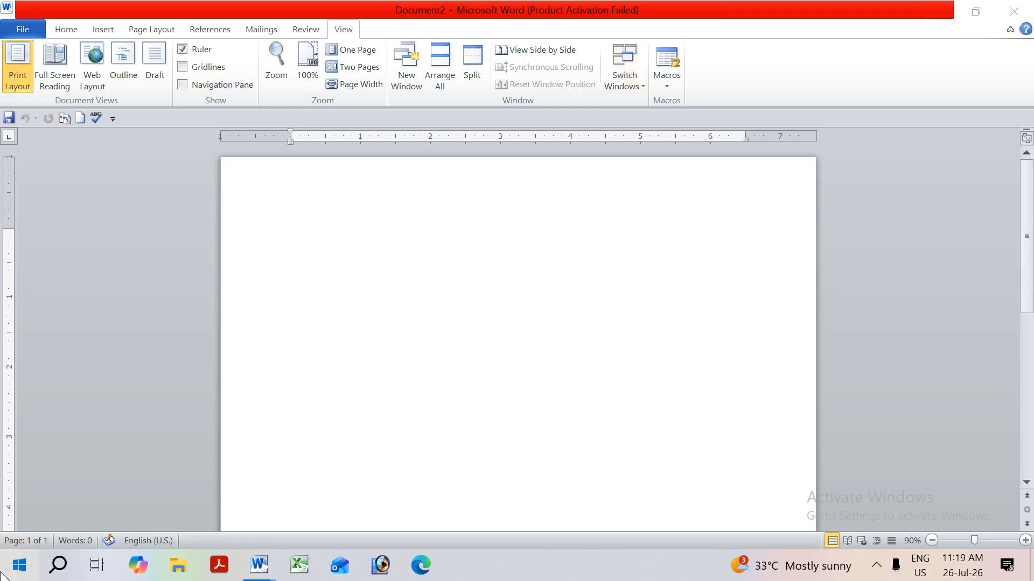
scroll(84, 430, "down", 10)
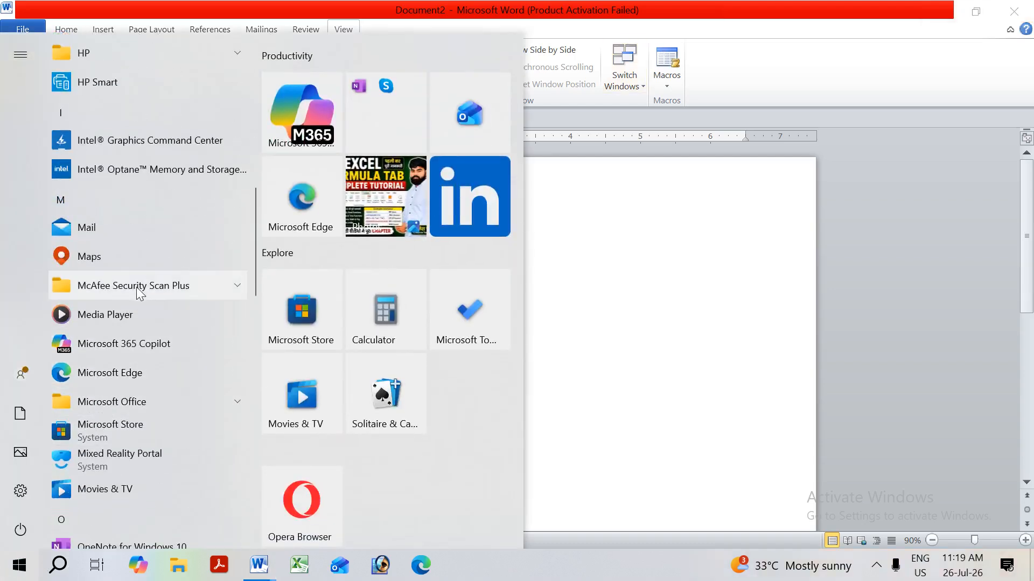
left_click(136, 404)
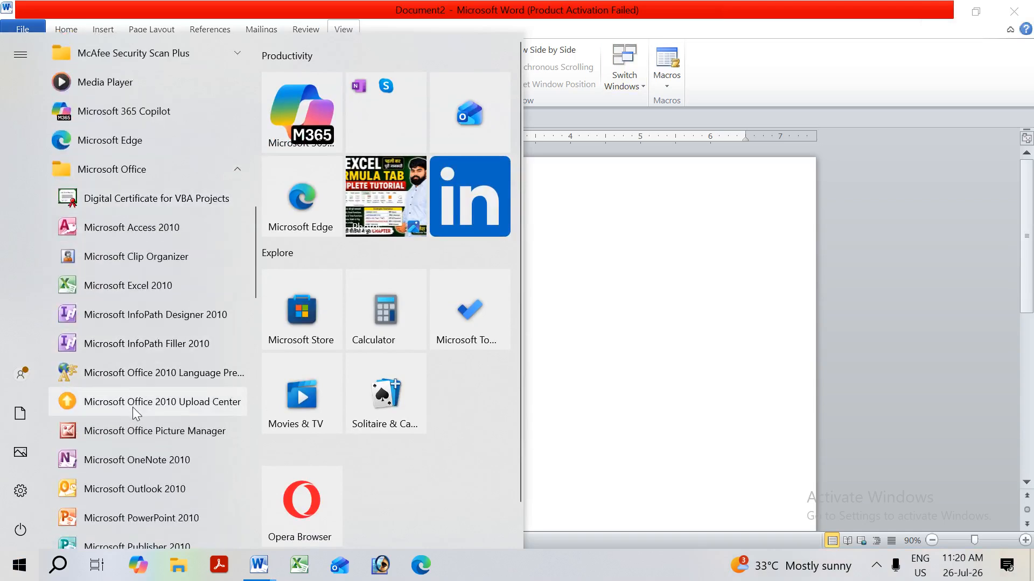
scroll(133, 407, "down", 3)
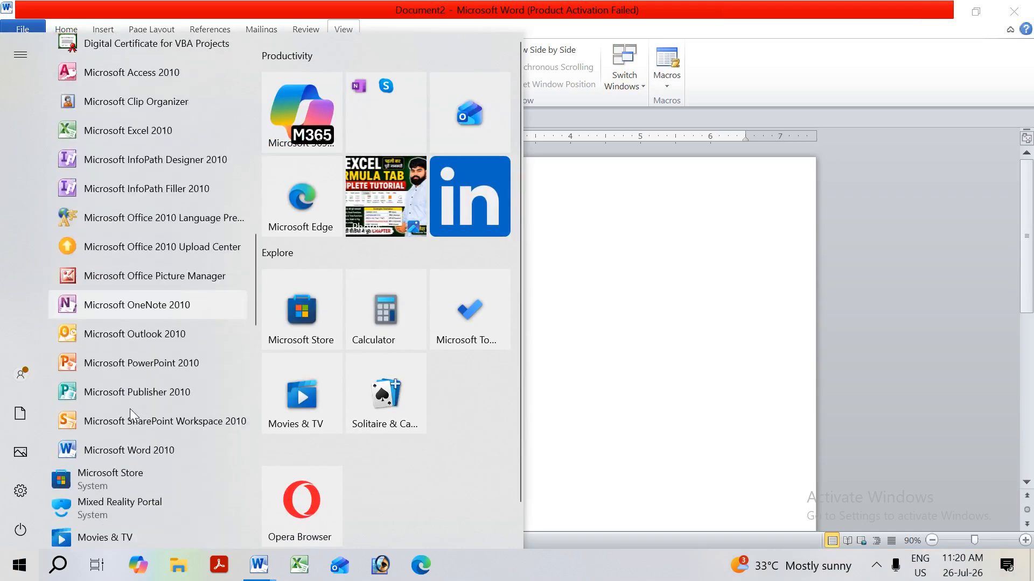
left_click(119, 451)
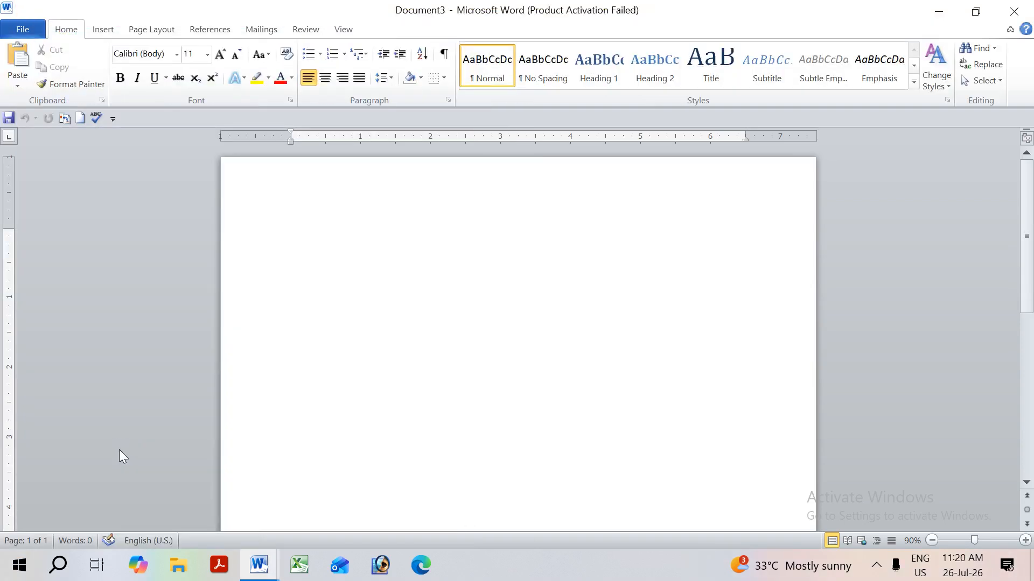
Step: Search Windows for winword and launch Microsoft Word 2010 from the search results
left_click(16, 565)
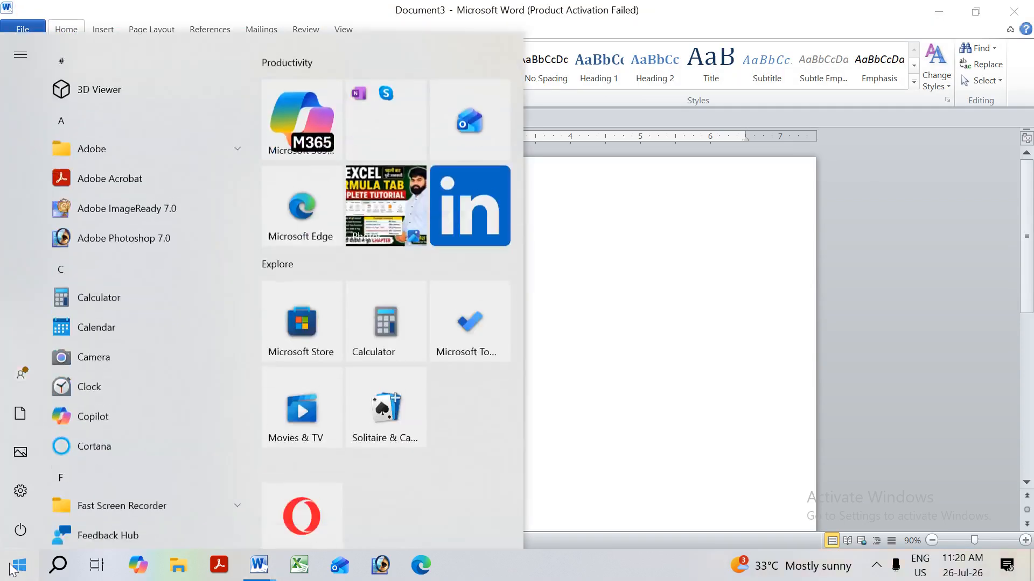
left_click(59, 565)
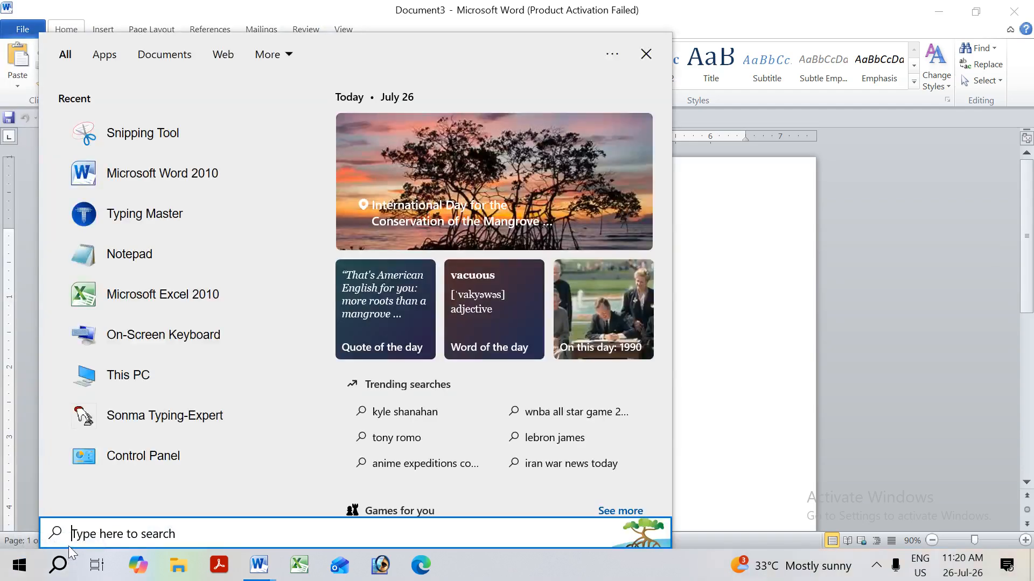
type("winw")
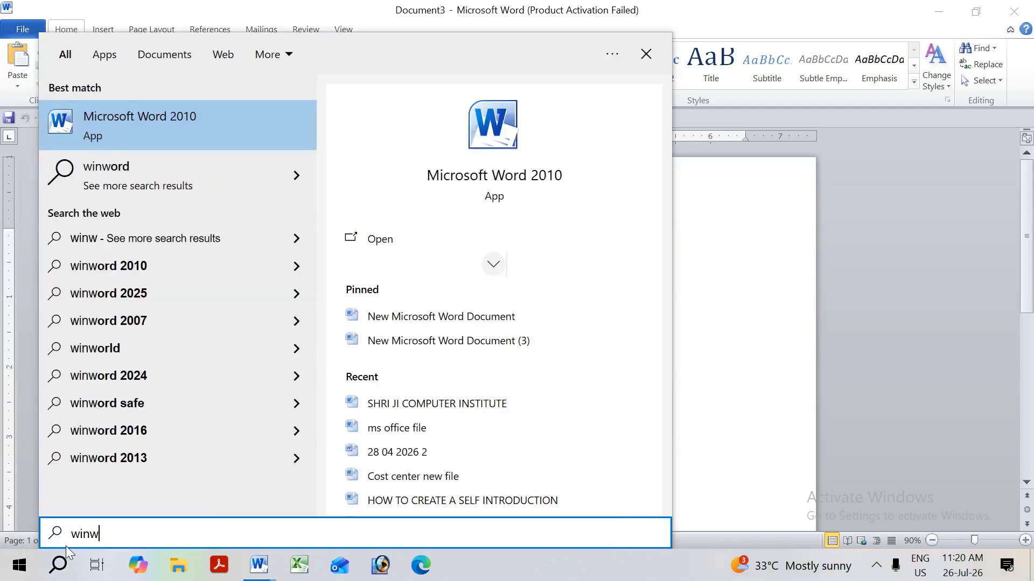
type("ord")
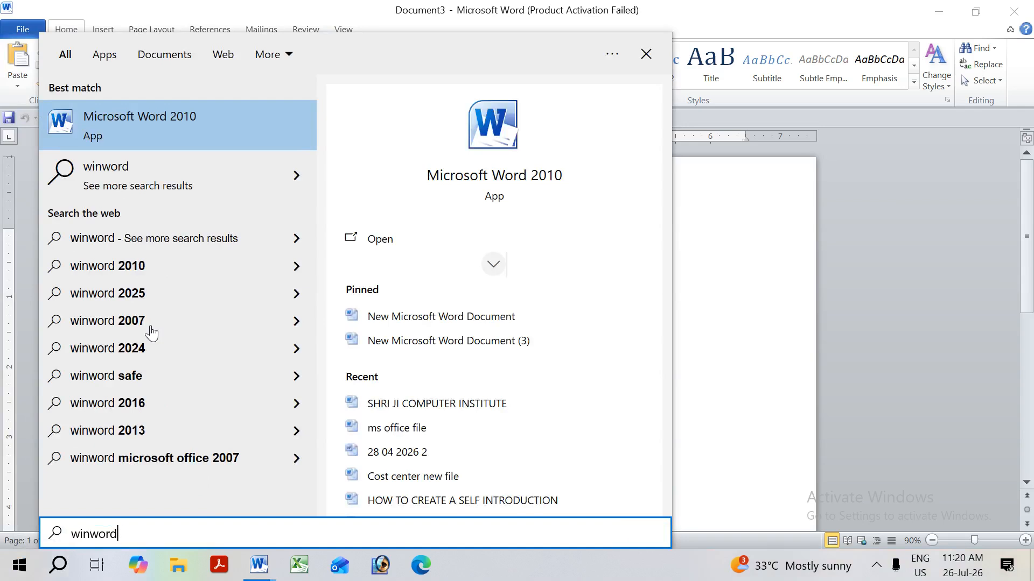
left_click(185, 120)
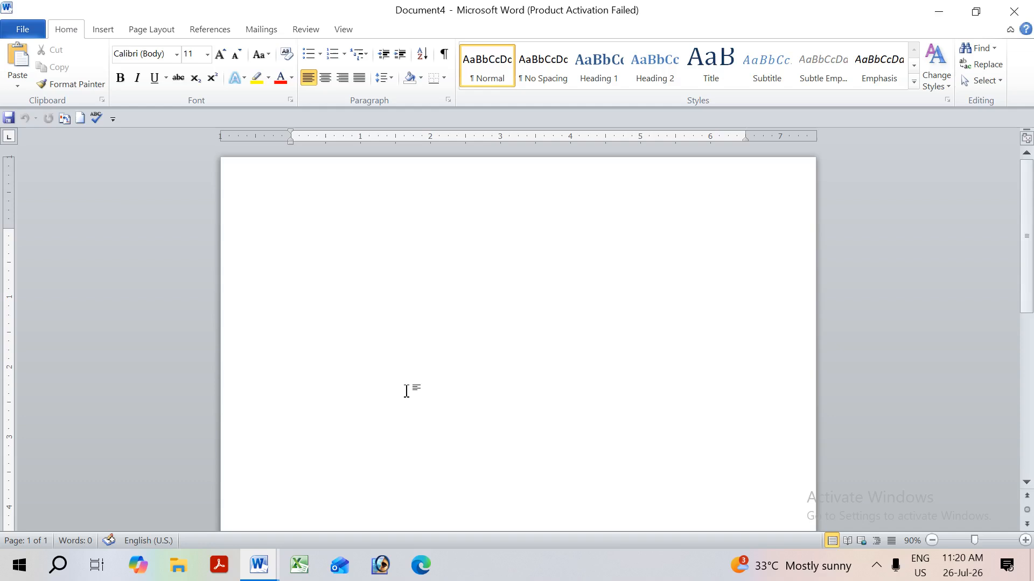
Step: Minimise all open Word document windows to reveal the desktop
left_click(58, 572)
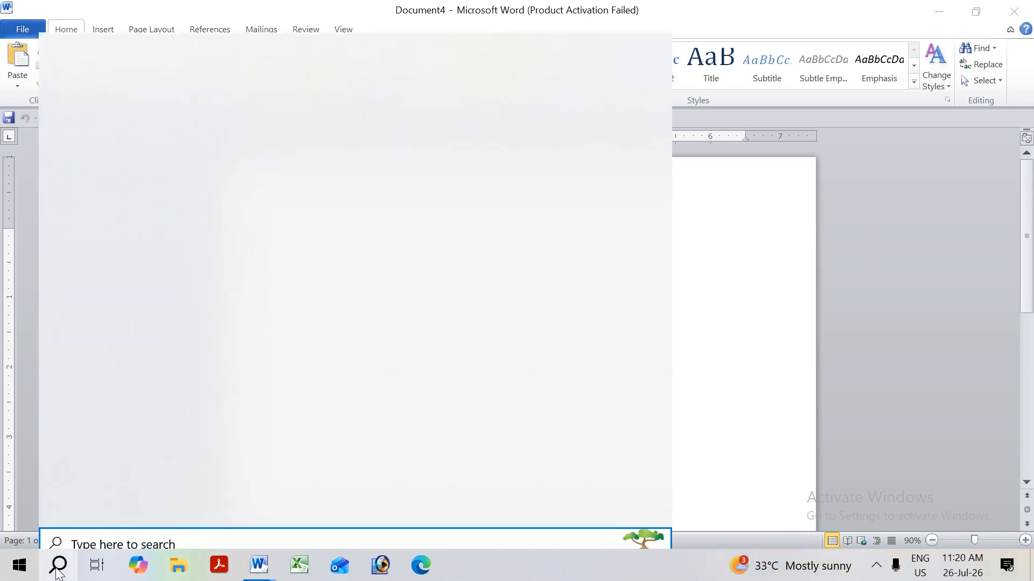
left_click(219, 138)
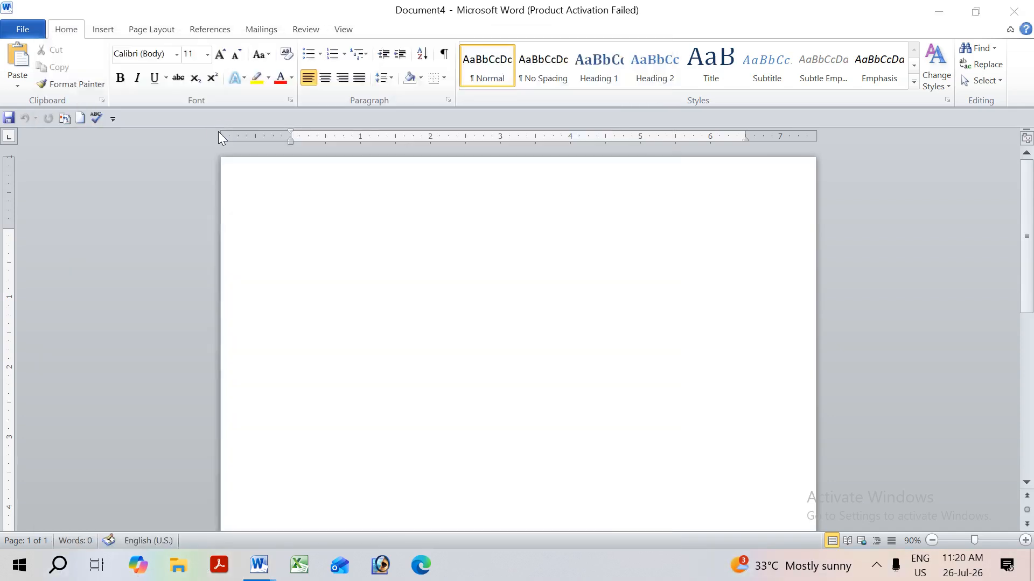
left_click(938, 11)
left_click(939, 10)
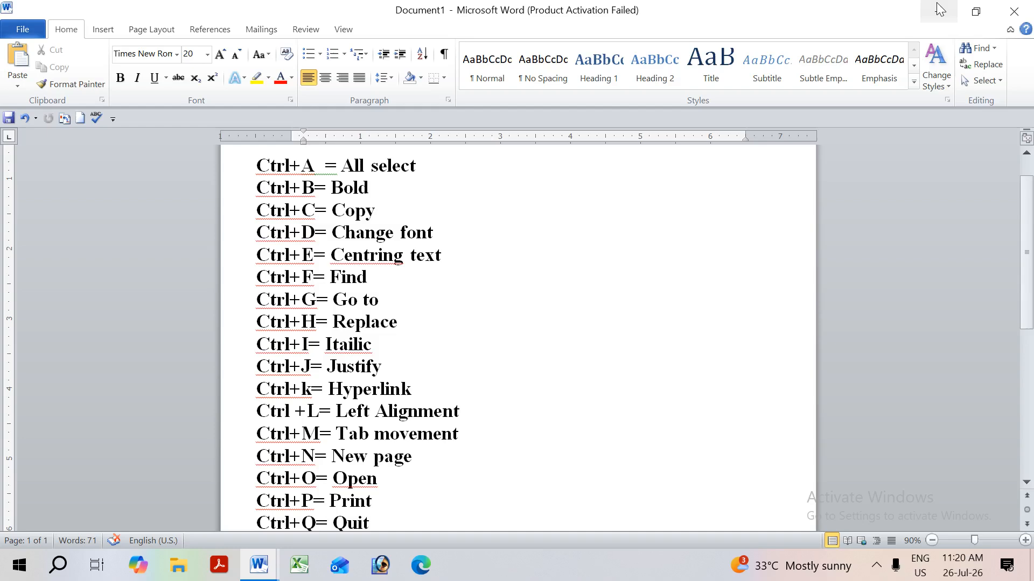
left_click(938, 10)
Step: Create a new Microsoft Word Document file on the desktop
right_click(552, 58)
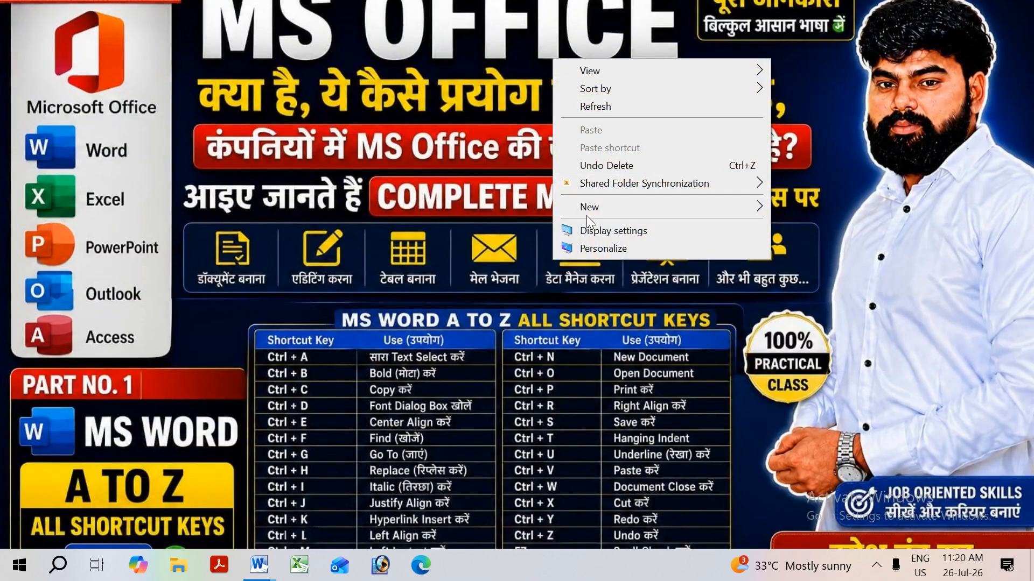
mouse_move(587, 214)
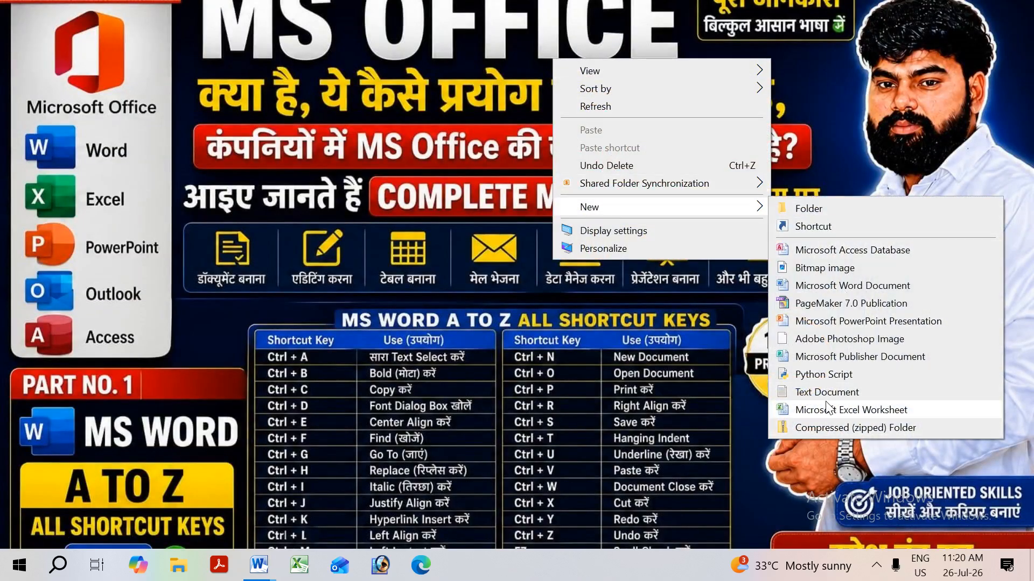
left_click(878, 287)
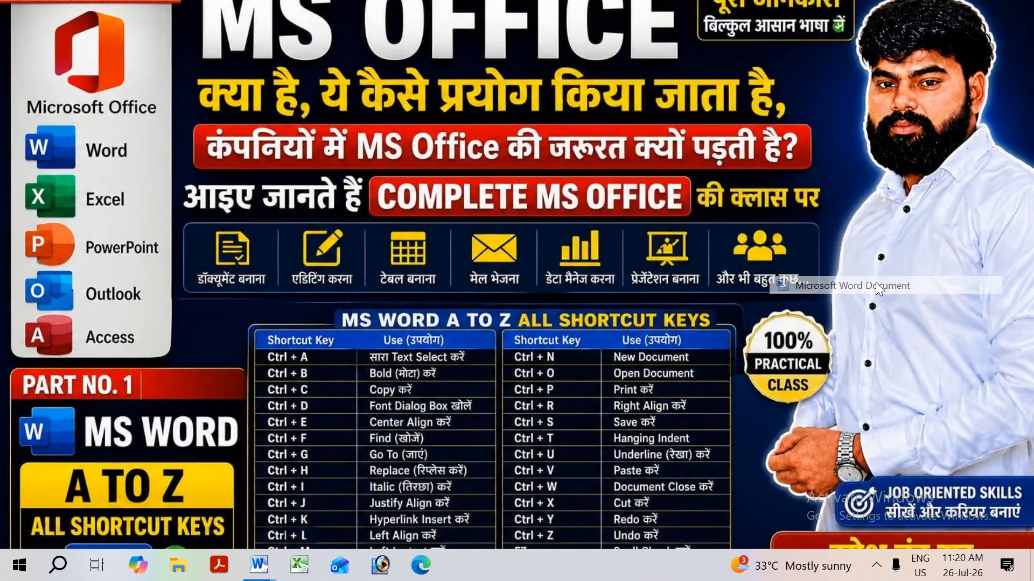
Step: Turn on the display of desktop icons
right_click(328, 95)
left_click(553, 218)
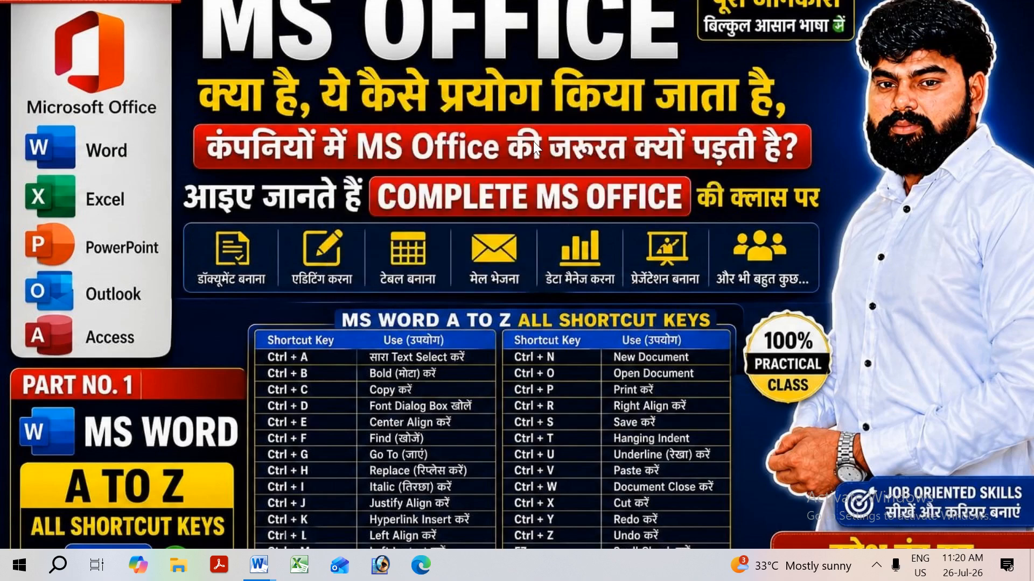
right_click(496, 94)
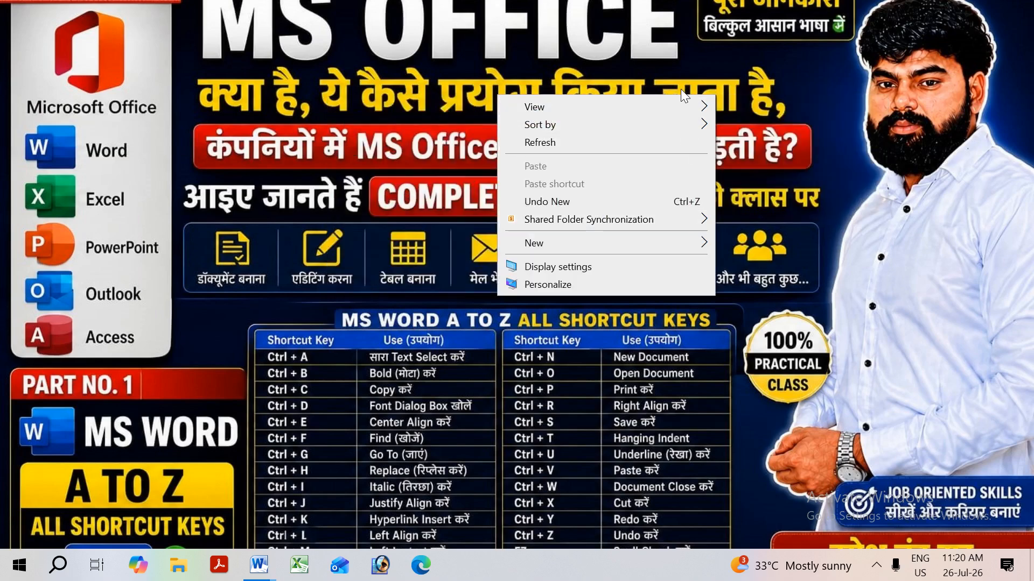
mouse_move(692, 107)
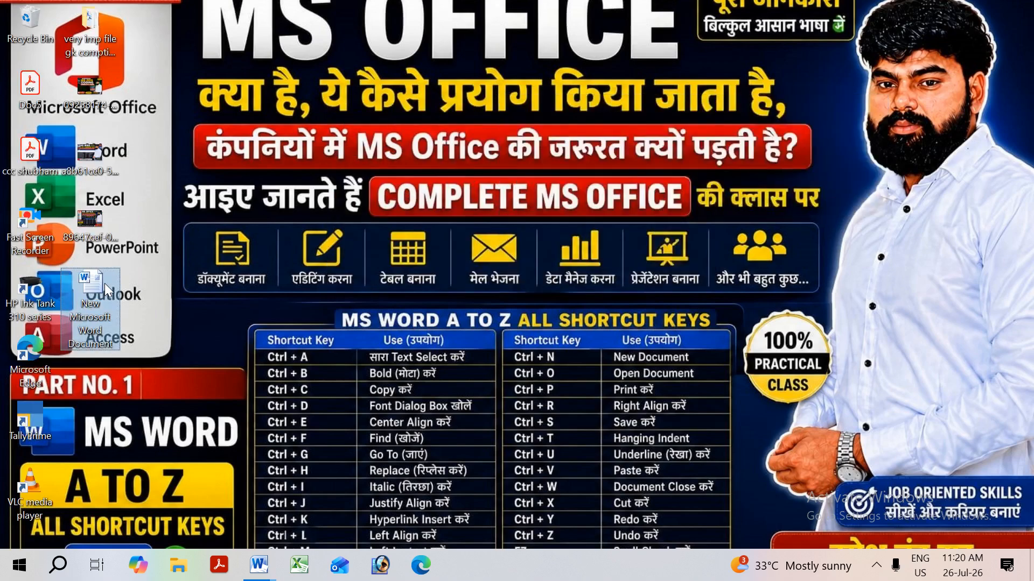
Step: Open the New Microsoft Word Document file on the desktop and maximise its window
double_click(93, 310)
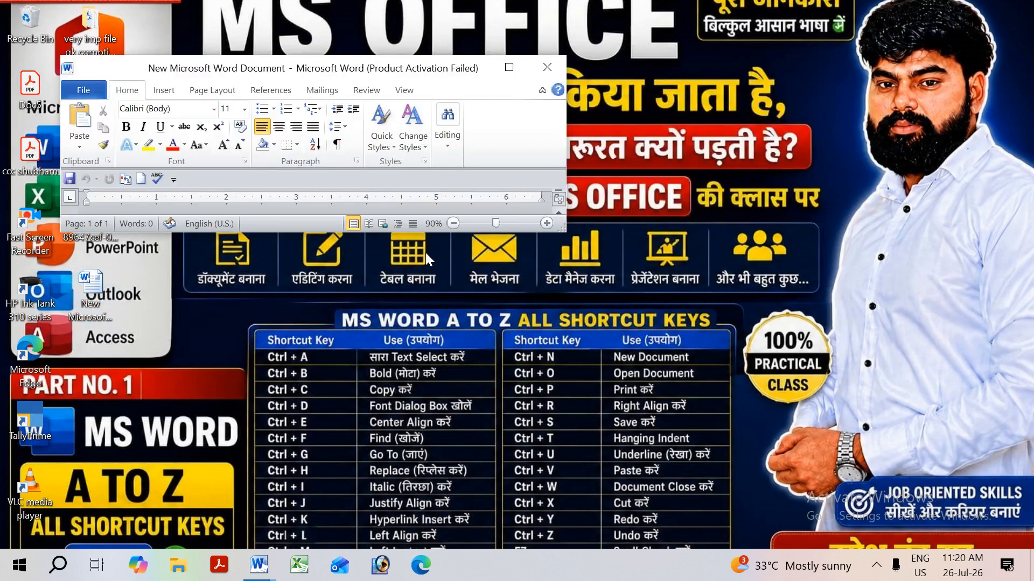
left_click(509, 68)
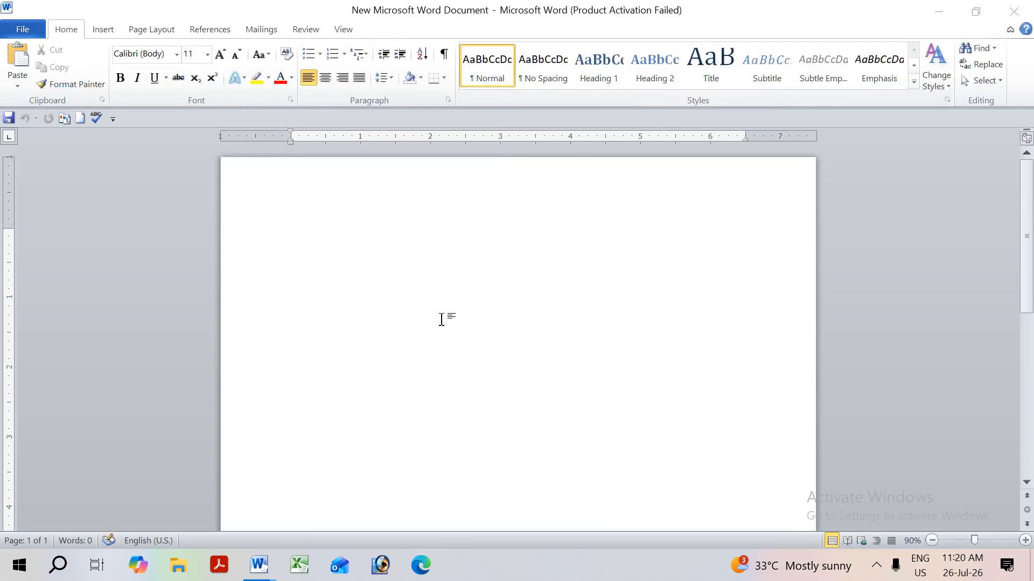
Step: Close the blank Document2, Document3 and Document4 windows, keeping Document1 and New Microsoft Word Document open
key("alt+Tab")
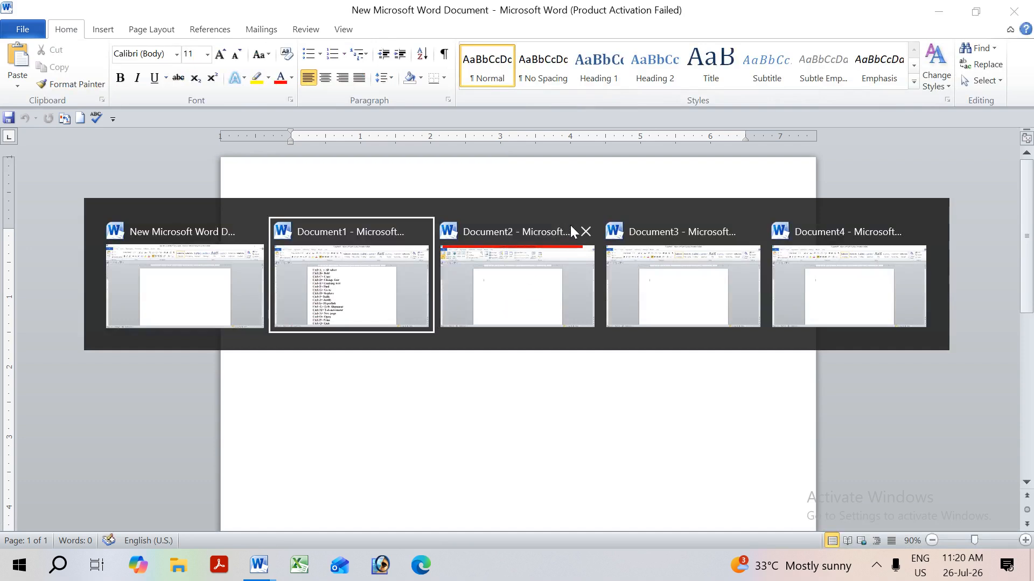
left_click(585, 231)
left_click(667, 231)
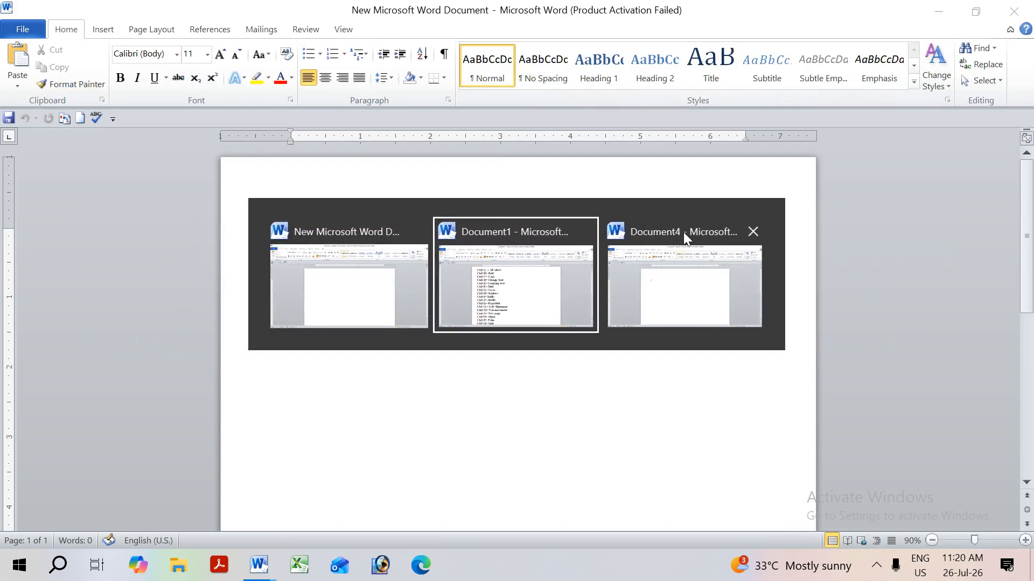
left_click(749, 232)
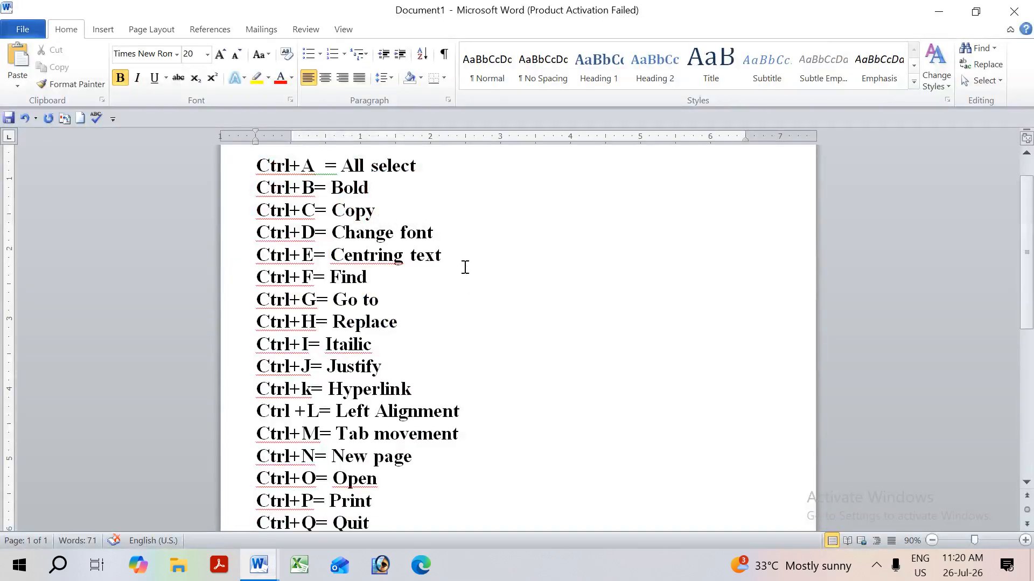
Step: Fill the blank New Microsoft Word Document with generated sample paragraphs using =rand()
key("alt+Tab")
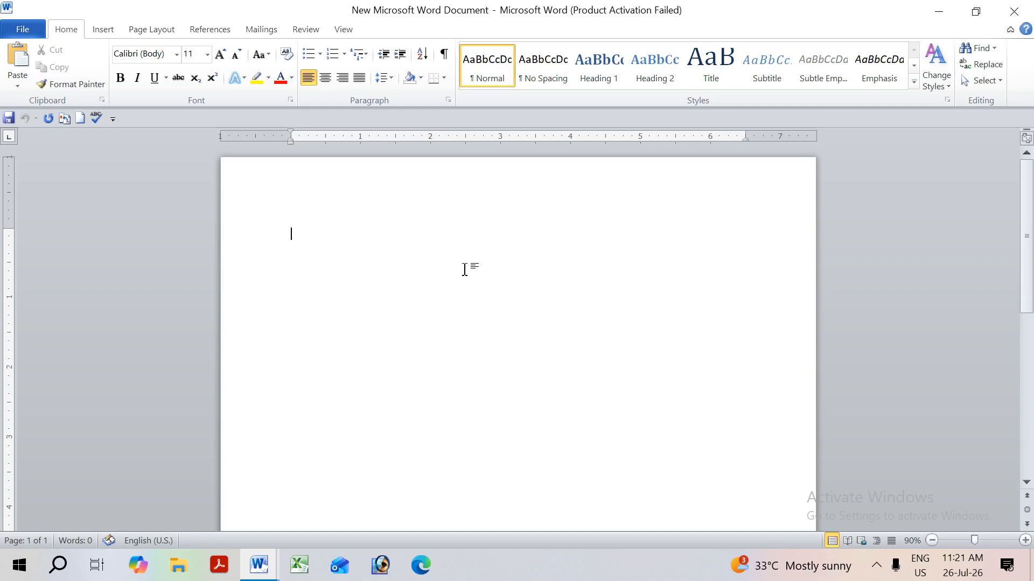
type("=rand()")
key("Return")
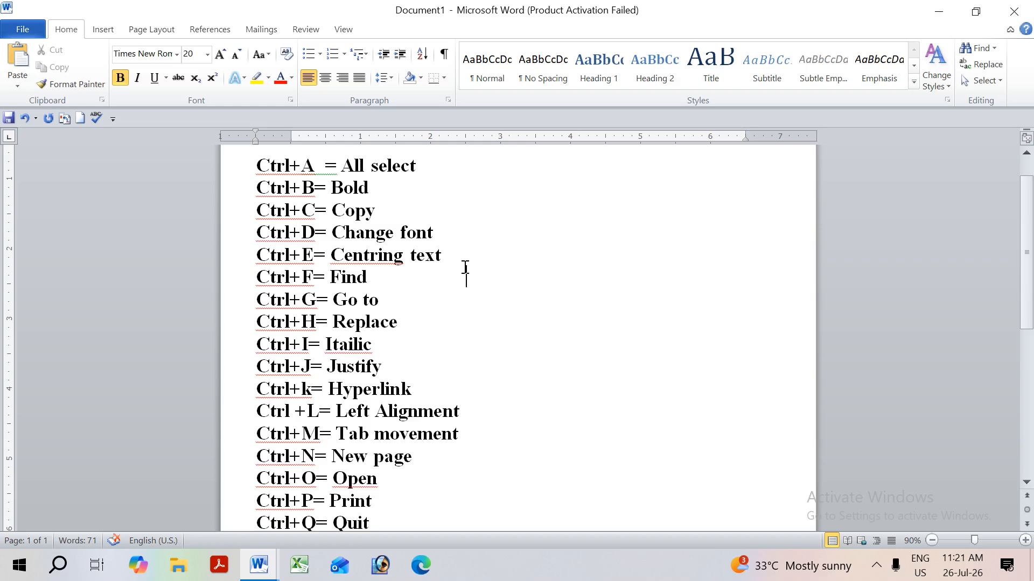
Step: Select all the sample text in New Microsoft Word Document and toggle bold repeatedly, leaving the text bold
key("alt+Tab")
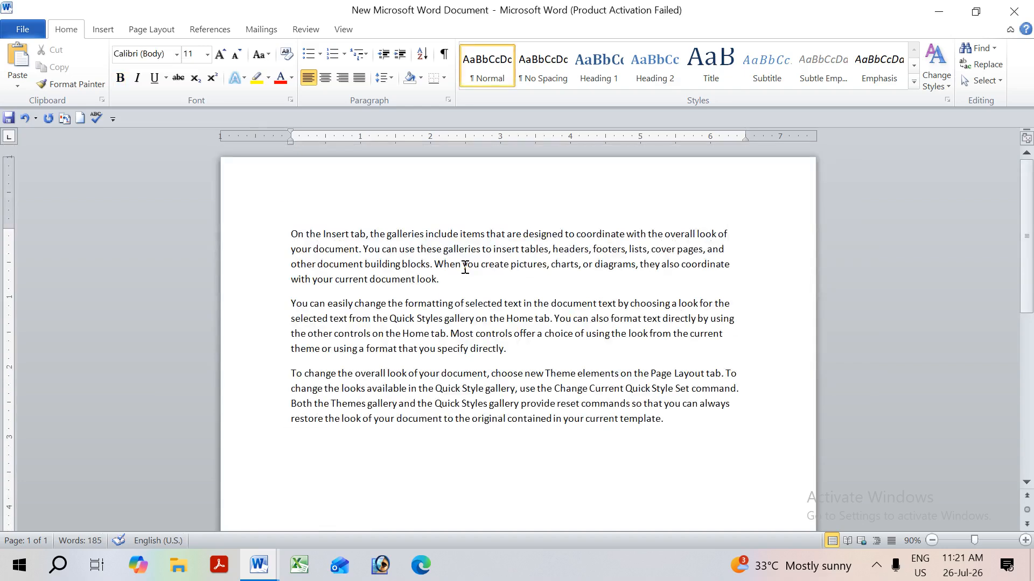
key("ctrl+a")
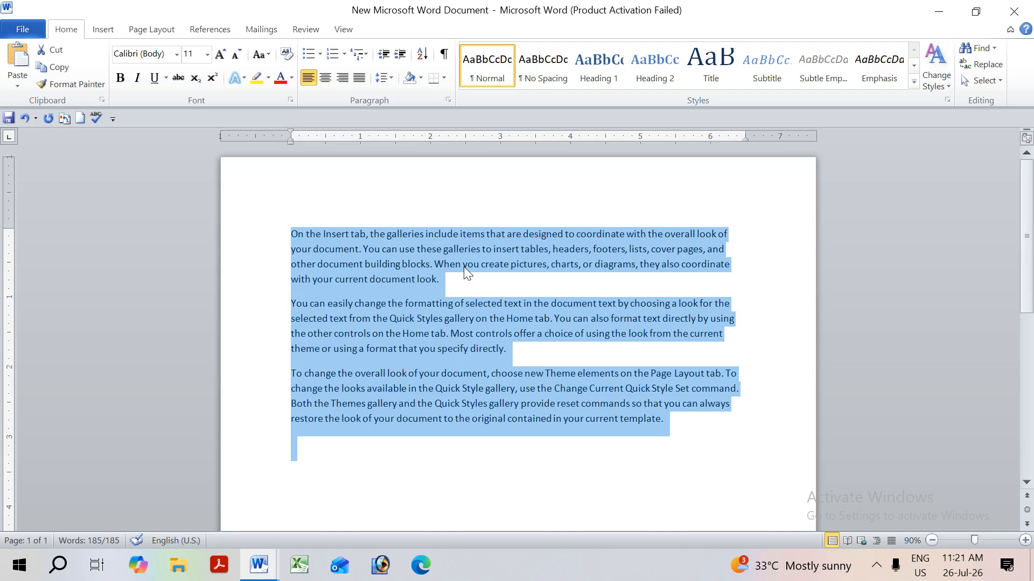
key("alt+Tab")
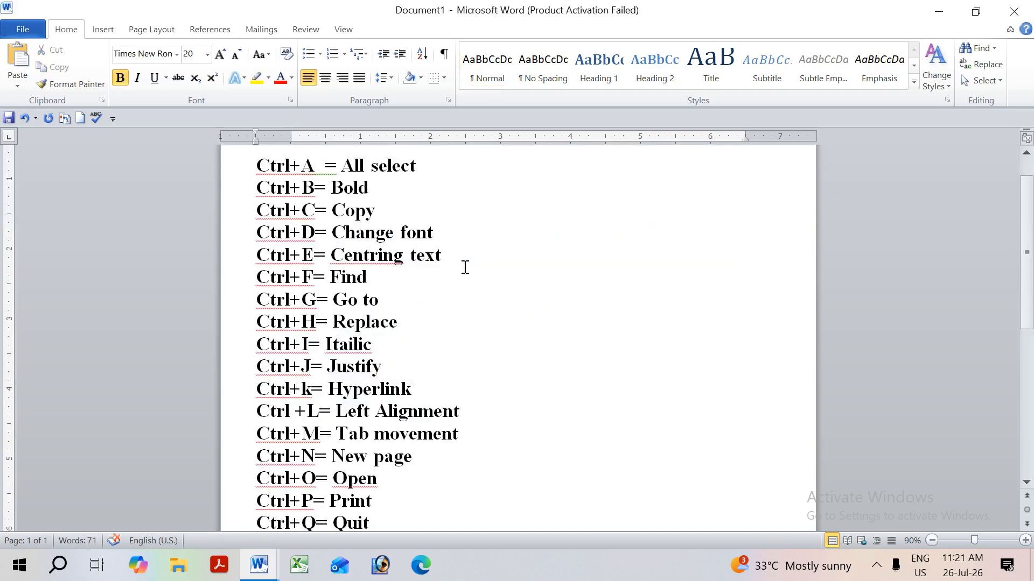
key("alt+Tab")
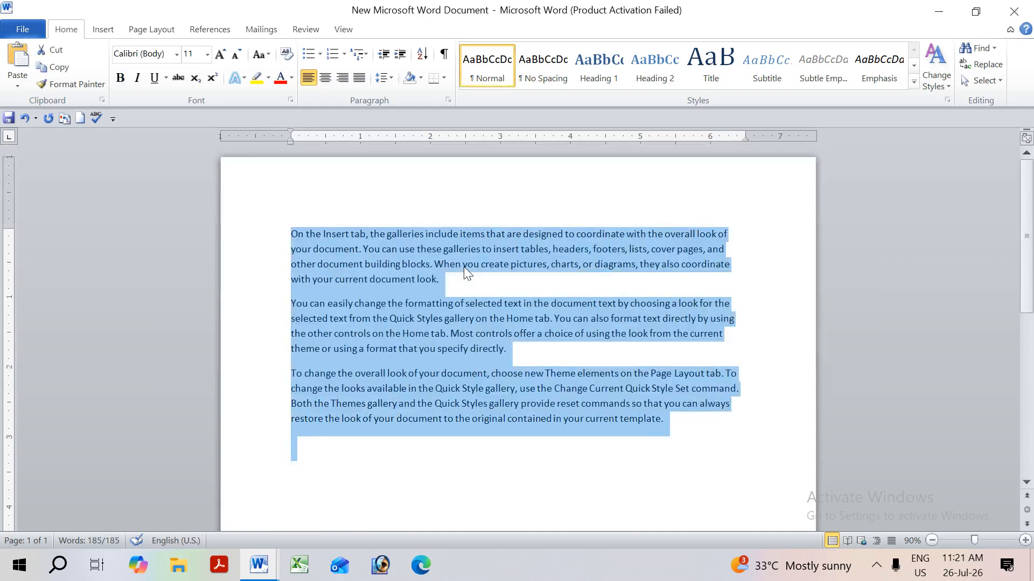
key("ctrl+b")
key("ctrl+b")
key("ctrl+b")
key("ctrl+b")
key("ctrl+b")
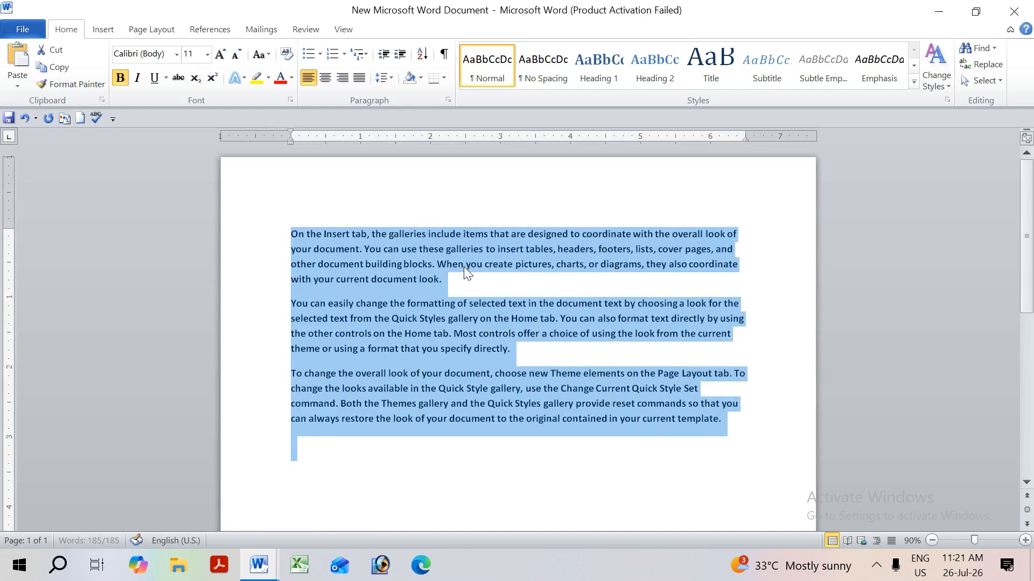
key("ctrl+b")
key("ctrl+b")
key("ctrl+b")
key("ctrl+b")
Step: Copy the first sample paragraph and paste it below the last paragraph of the document
key("alt+Tab")
key("alt+Tab")
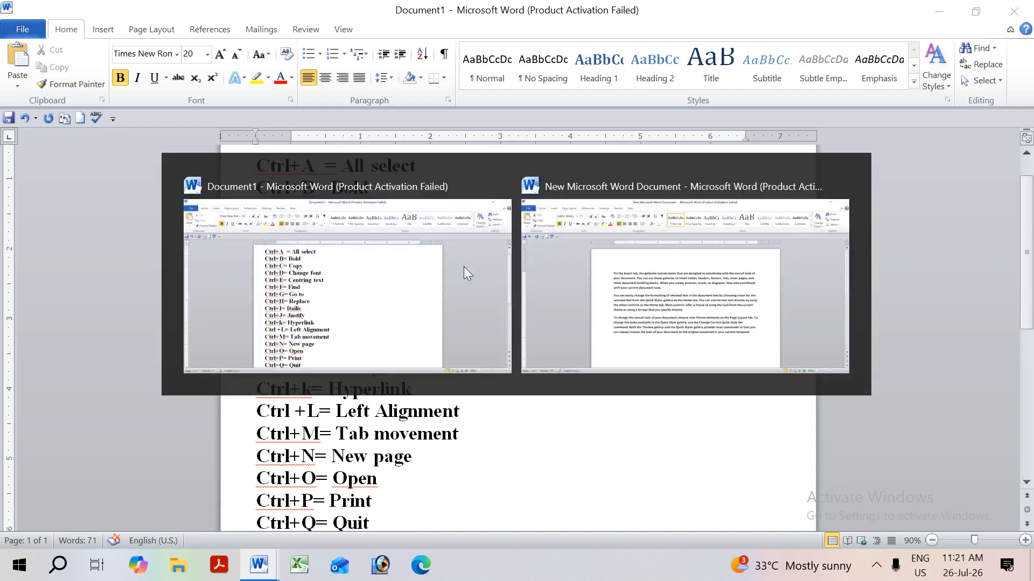
key("ctrl+Home")
key("shift+Down")
key("shift+Down")
key("shift+Down")
key("shift+Down")
key("ctrl+c")
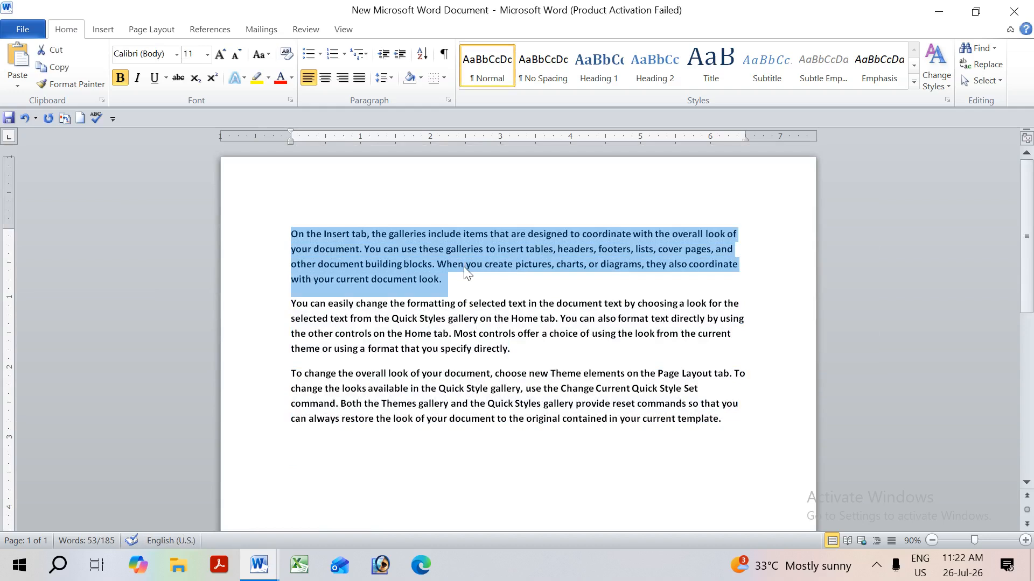
key("ctrl+Down")
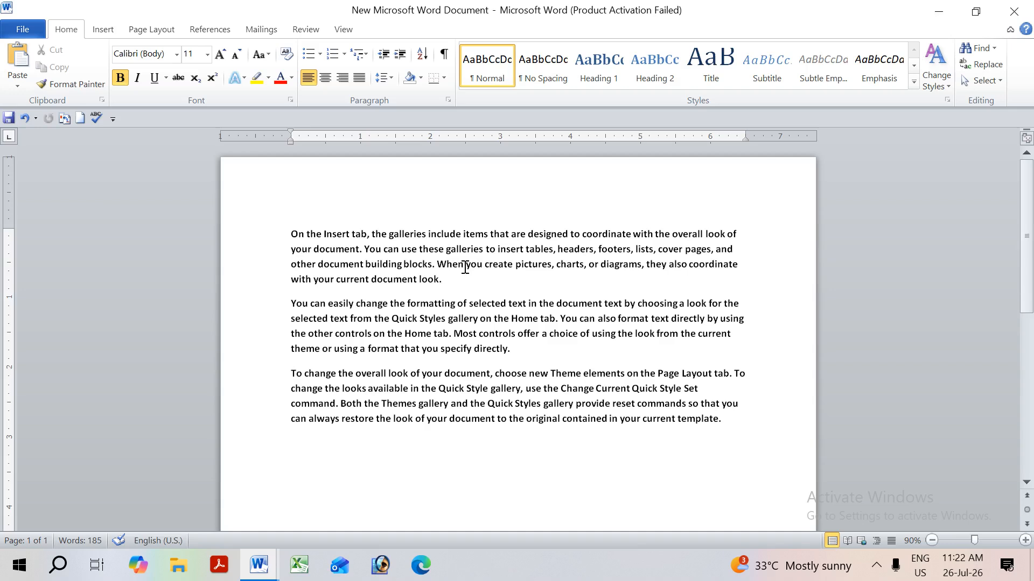
key("ctrl+v")
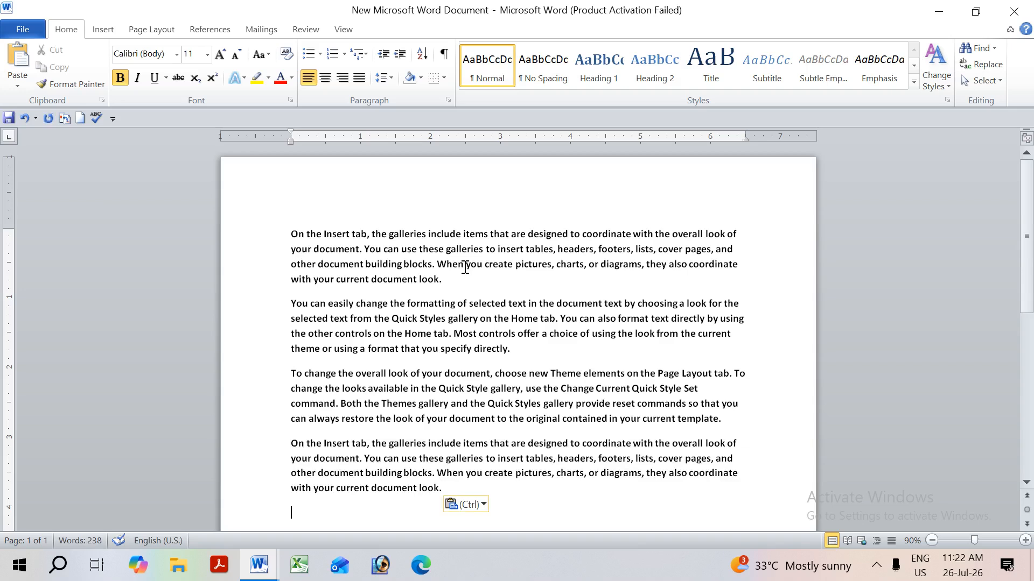
Step: Open the Font settings for the whole text and choose Times New Roman with the Regular style
key("alt+Tab")
key("alt+Tab")
key("ctrl+a")
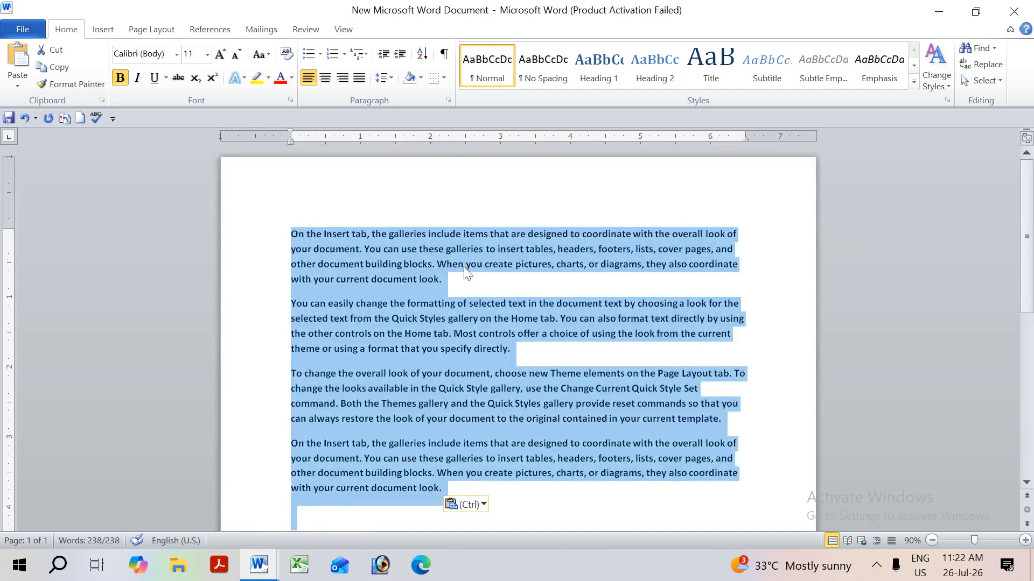
key("ctrl+d")
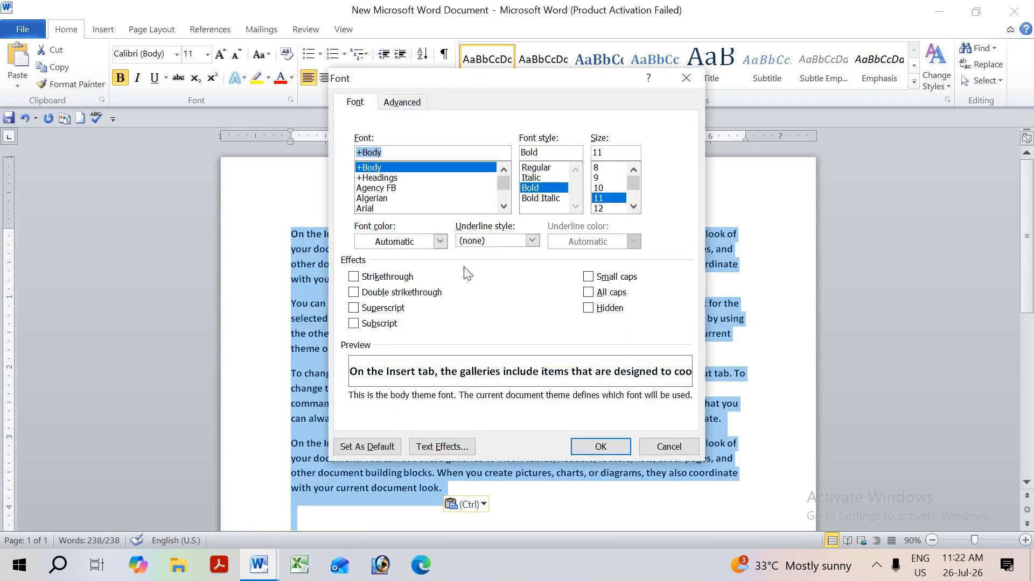
type("times")
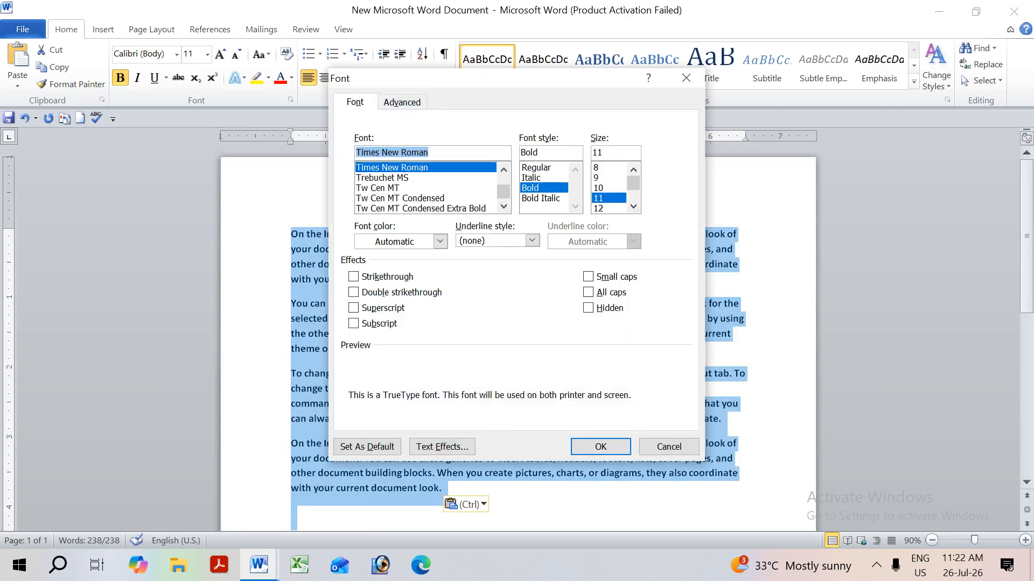
key("Tab")
key("Up")
key("Up")
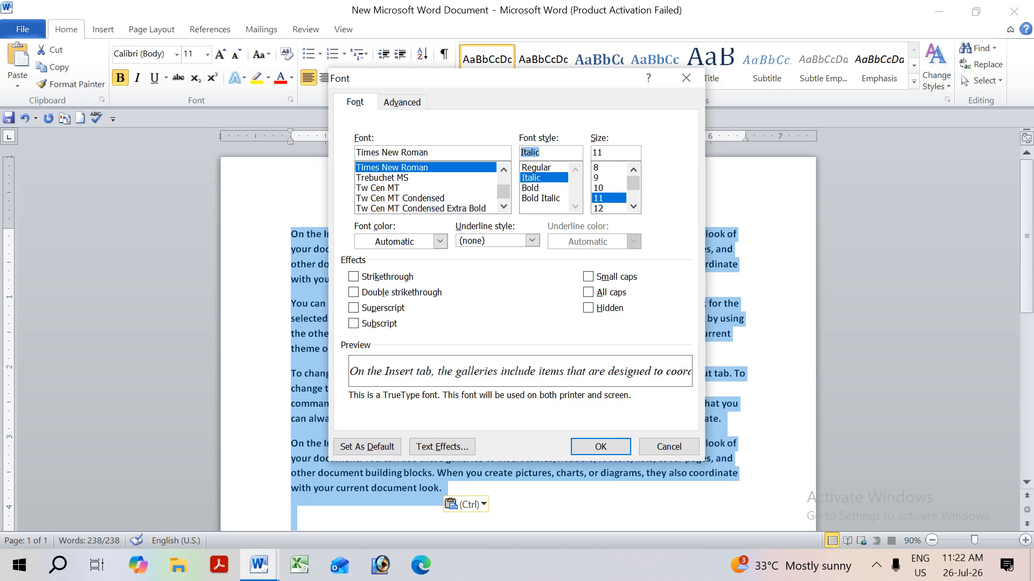
Step: Set the selected text's font size to 22 and apply the font settings
key("Tab")
key("Down")
key("Down")
key("Down")
key("Down")
key("Down")
key("Down")
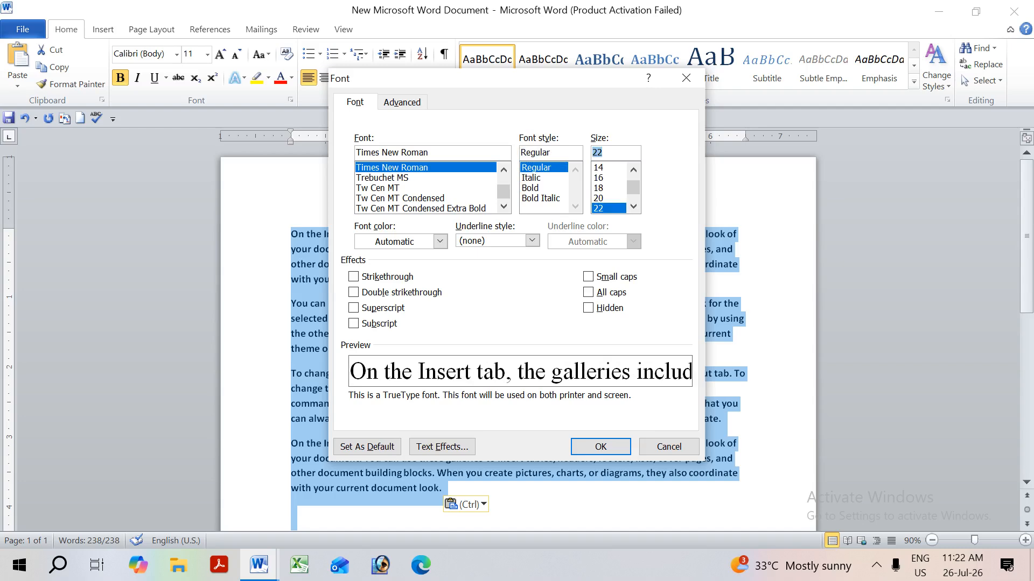
key("Return")
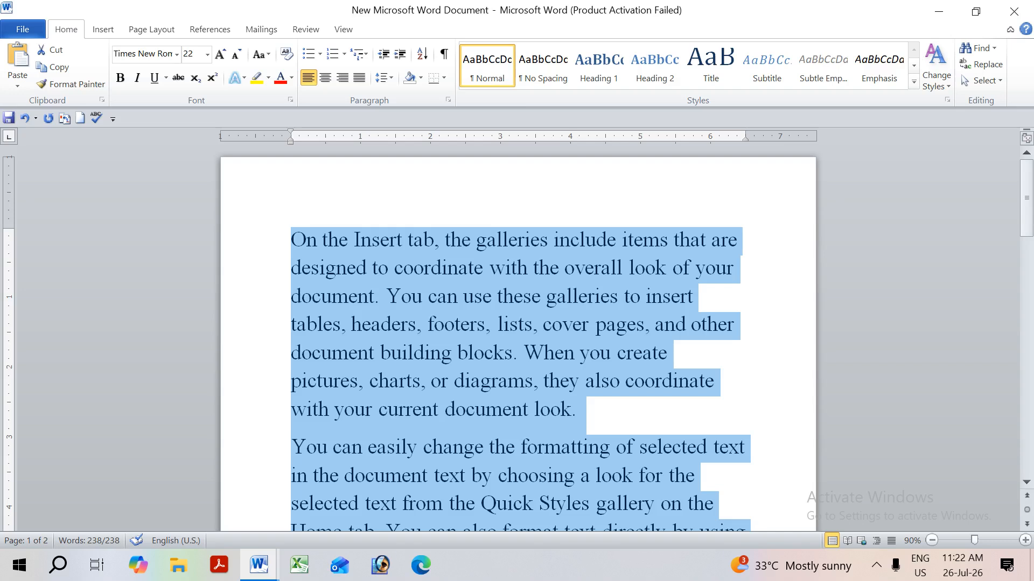
Step: Try replacing all the text with "ram" and centring it, and undo both changes
type("ram")
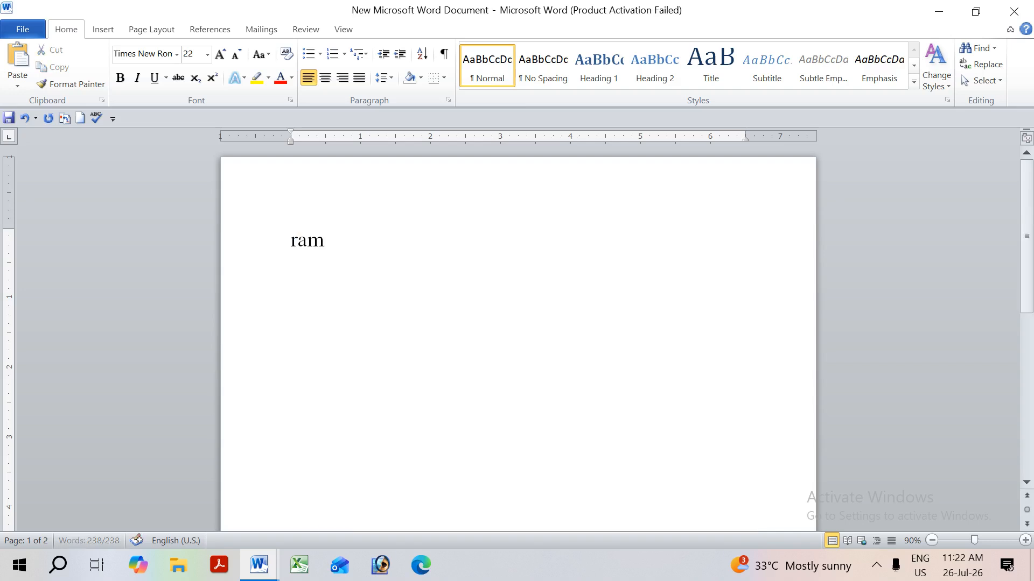
key("ctrl+a")
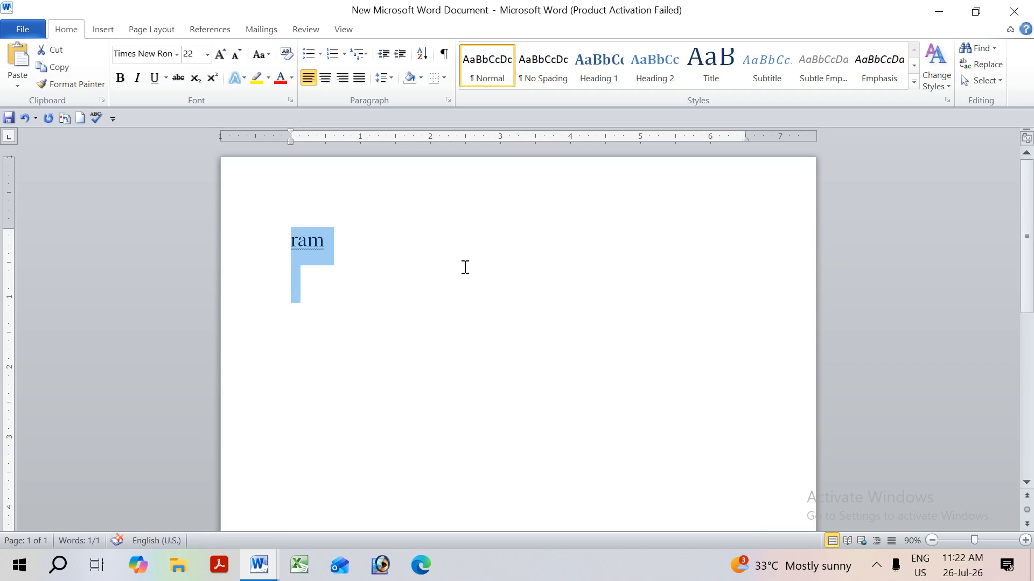
key("ctrl+e")
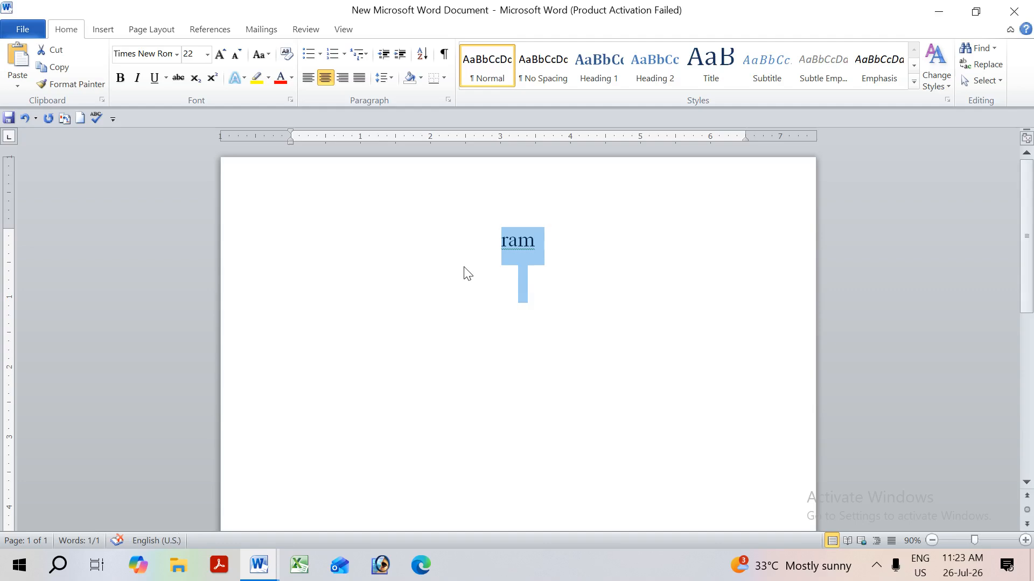
key("ctrl+z")
key("ctrl+z")
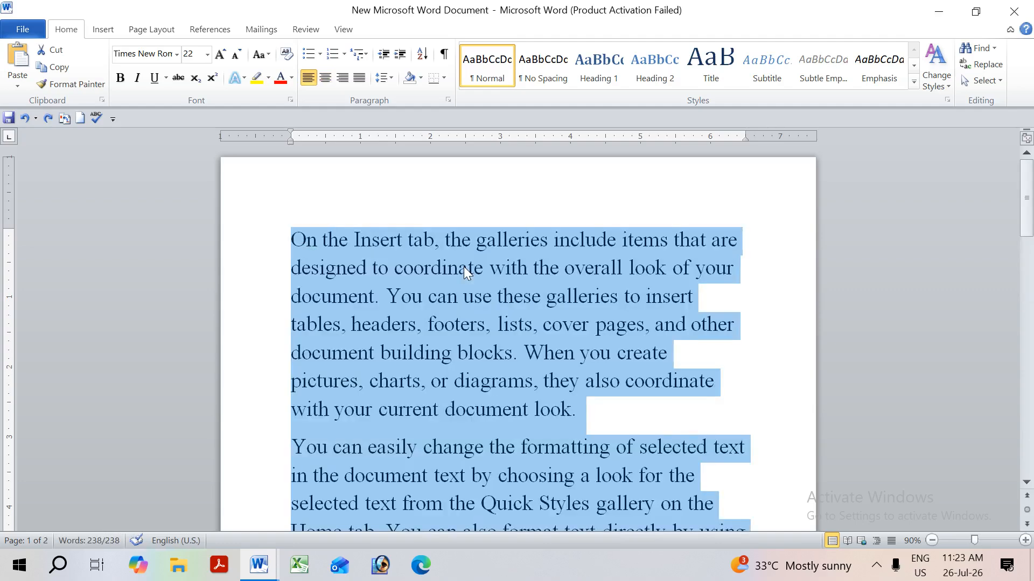
Step: Search the document for "look" and replace the search term with "of"
key("ctrl+f")
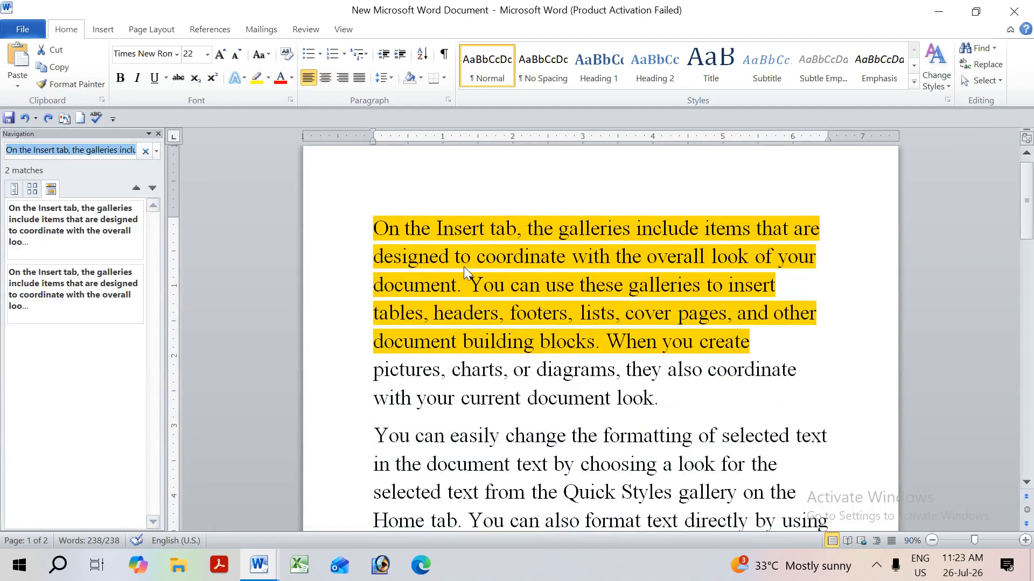
type("look")
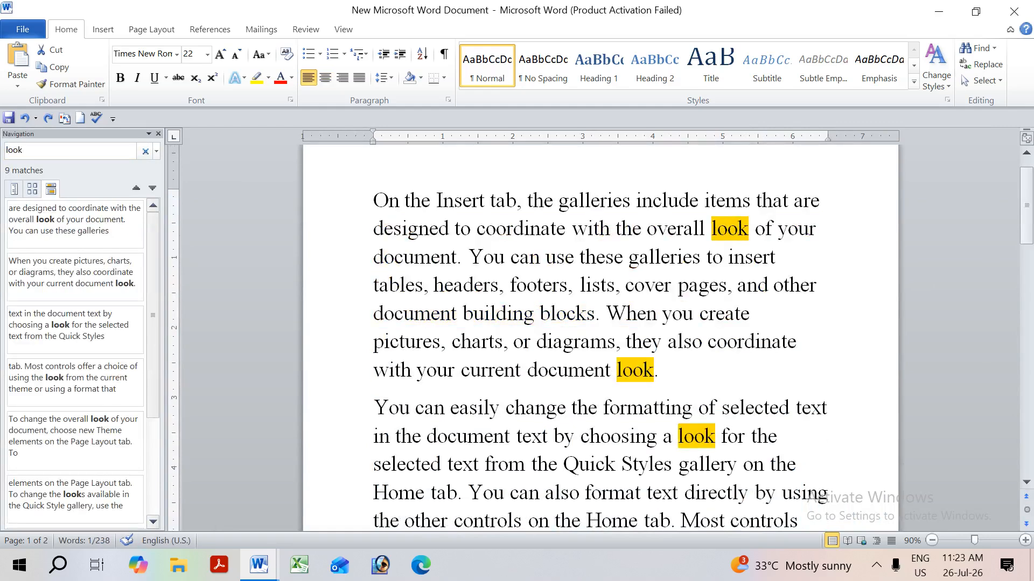
key("BackSpace")
key("BackSpace")
key("BackSpace")
type("of")
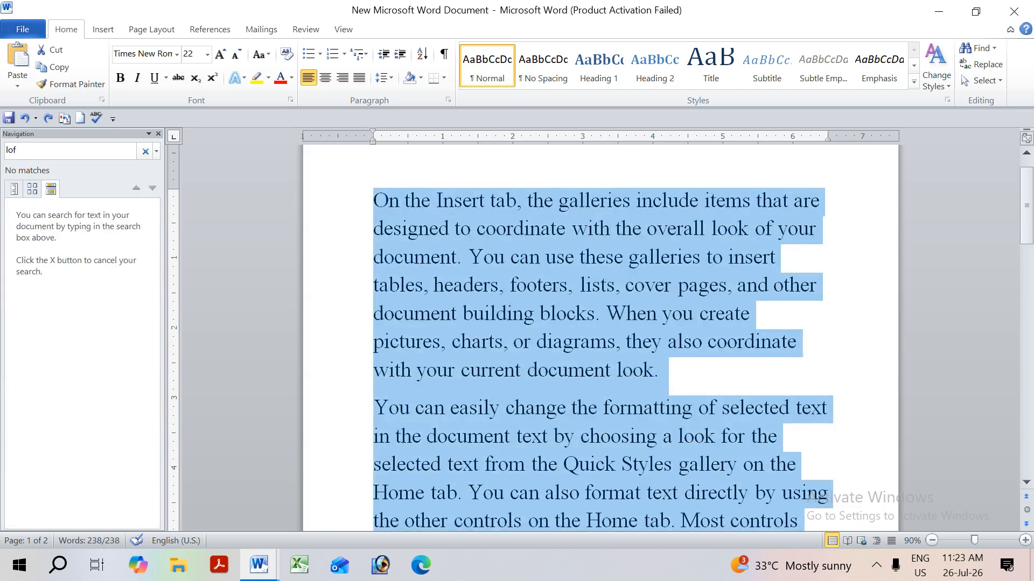
key("BackSpace")
key("BackSpace")
type("of")
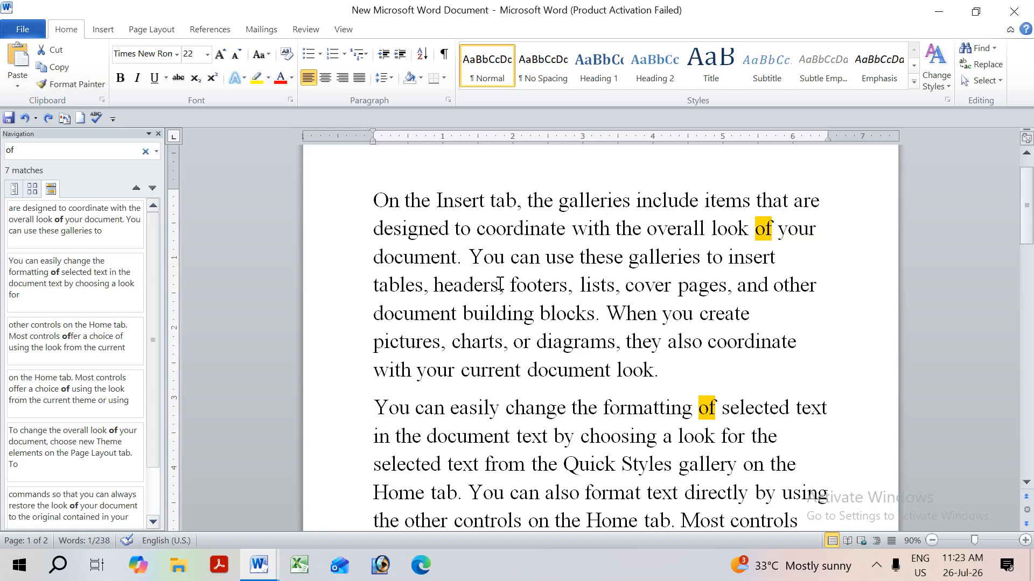
Step: Insert eight page breaks after the text on the second page to add blank pages
scroll(650, 251, "down", 8)
left_click(285, 203)
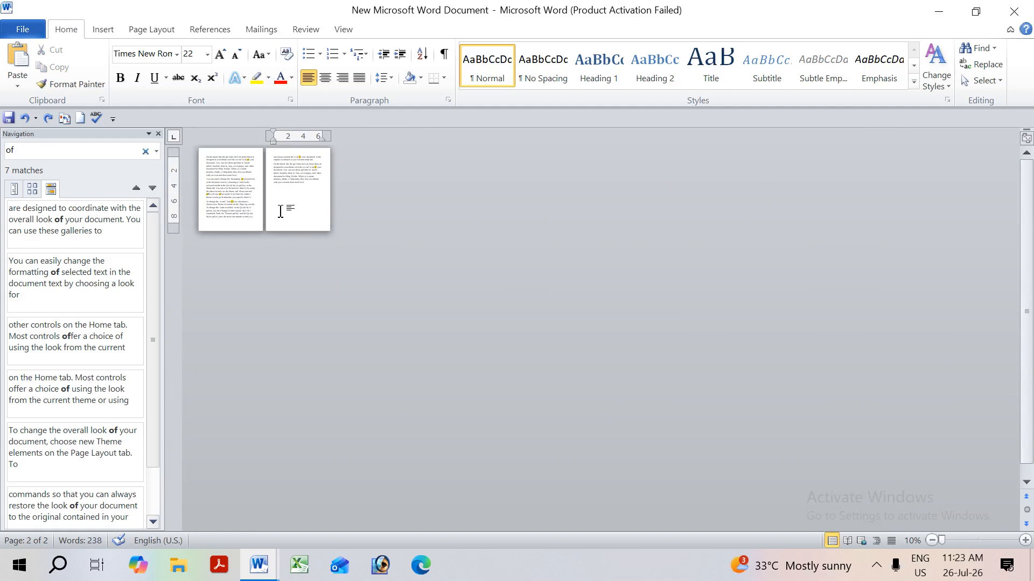
key("ctrl+Return")
key("ctrl+Return")
key("ctrl+Return")
key("ctrl+Return")
key("ctrl+Return")
key("ctrl+Return")
key("ctrl+Return")
key("ctrl+Return")
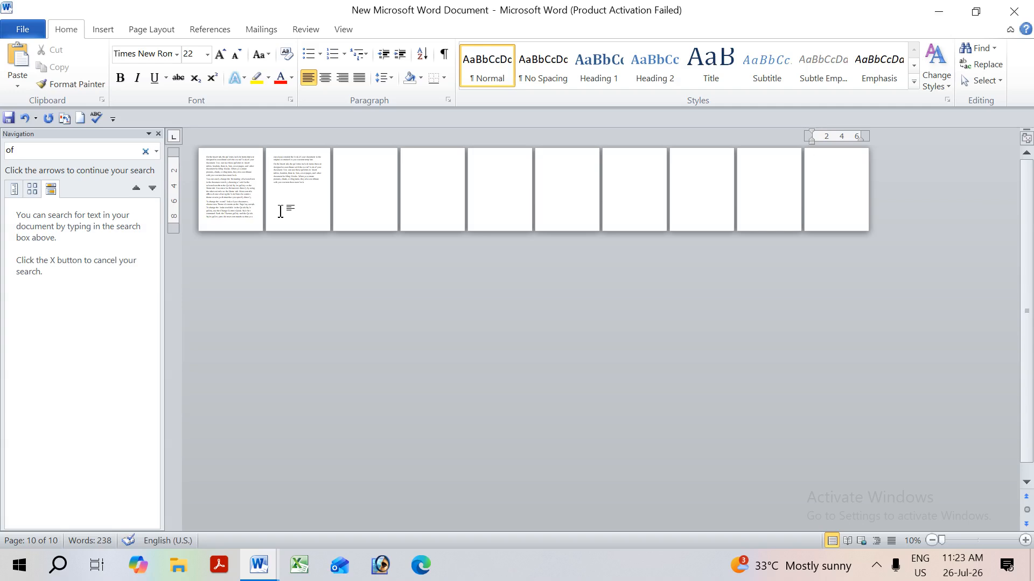
Step: Use Go To to jump to page 1 of the document
key("ctrl+g")
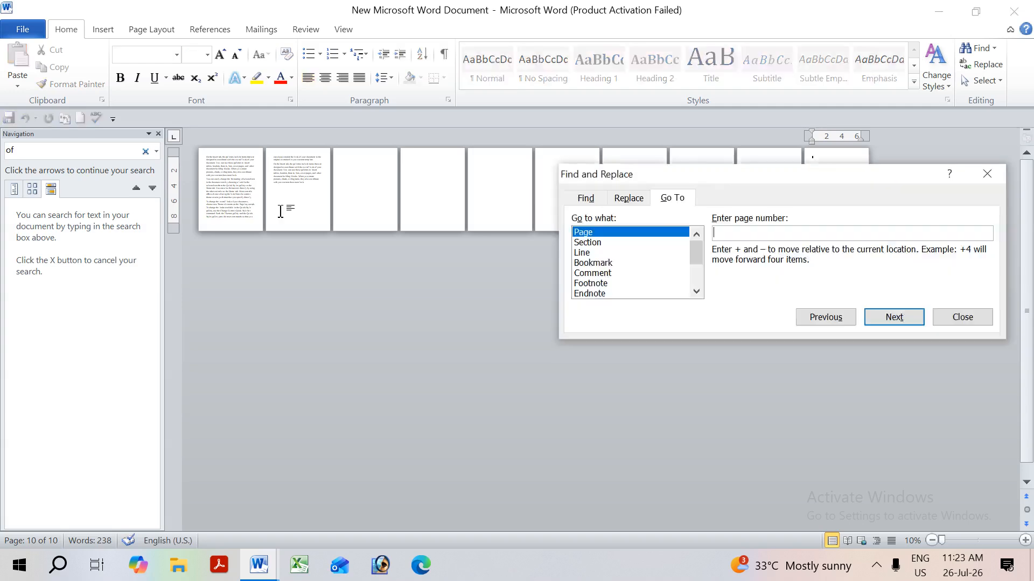
type("1")
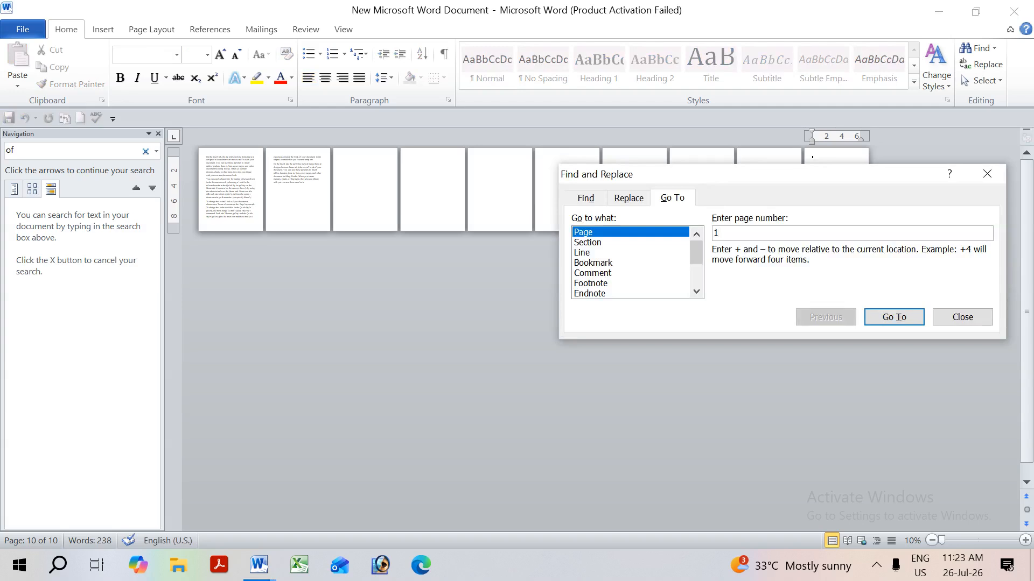
key("Return")
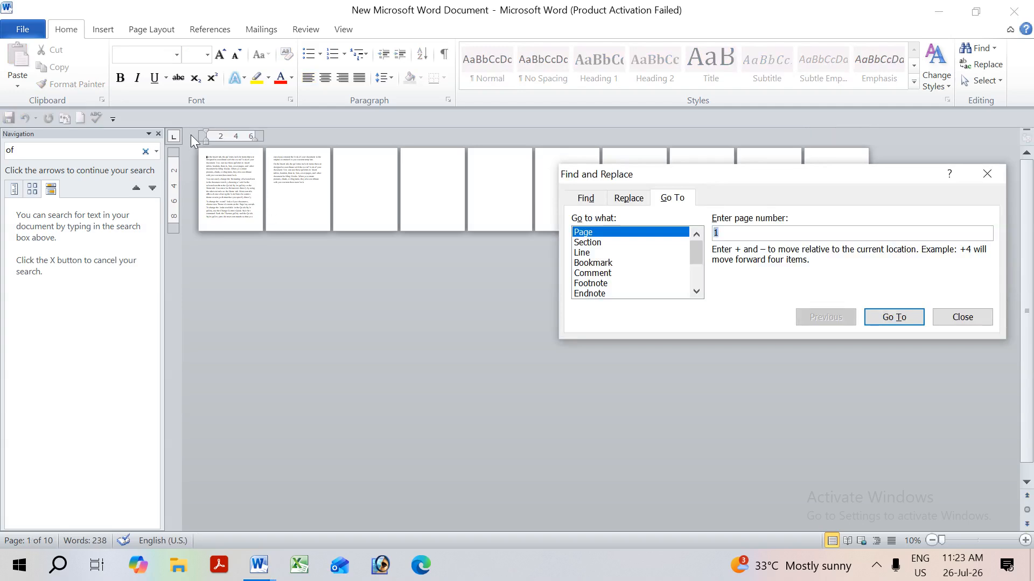
Step: Use Go To to jump to page 5 and to page 7, and close the dialog
key("BackSpace")
type("5")
key("Return")
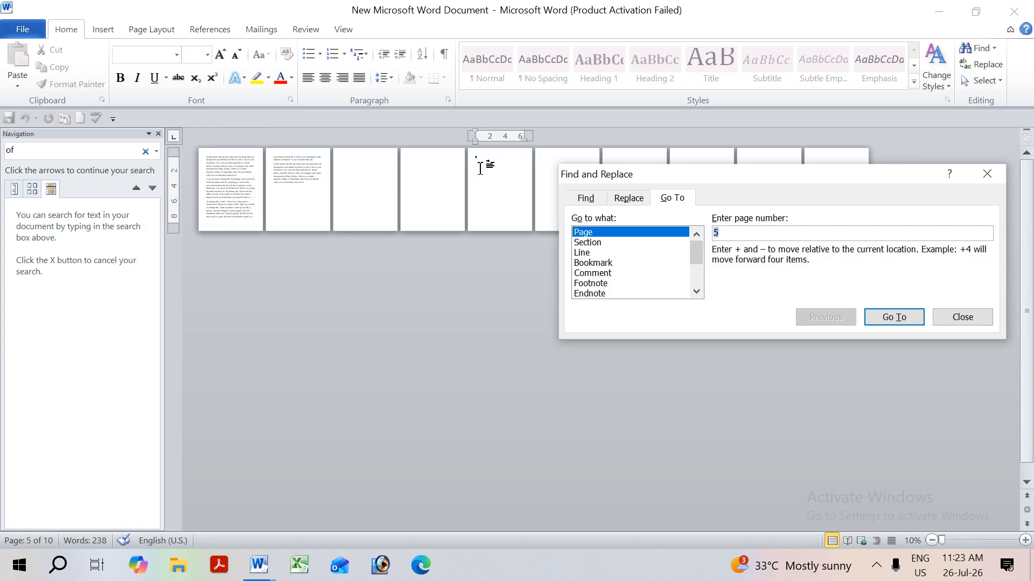
key("BackSpace")
type("7")
key("Return")
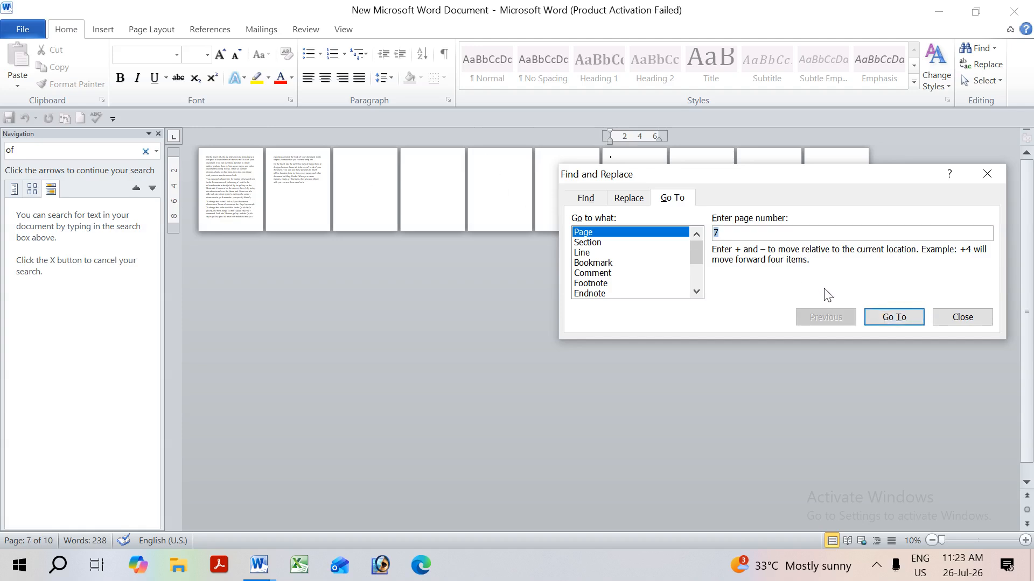
left_click(963, 318)
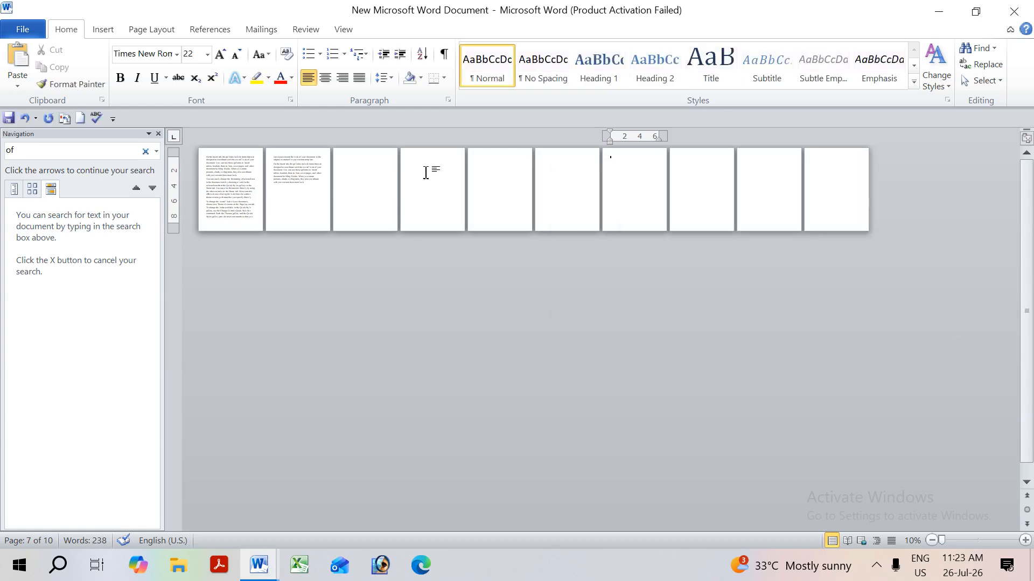
Step: Replace the entire document text with the single word "ram"
scroll(242, 229, "up", 9)
key("ctrl+a")
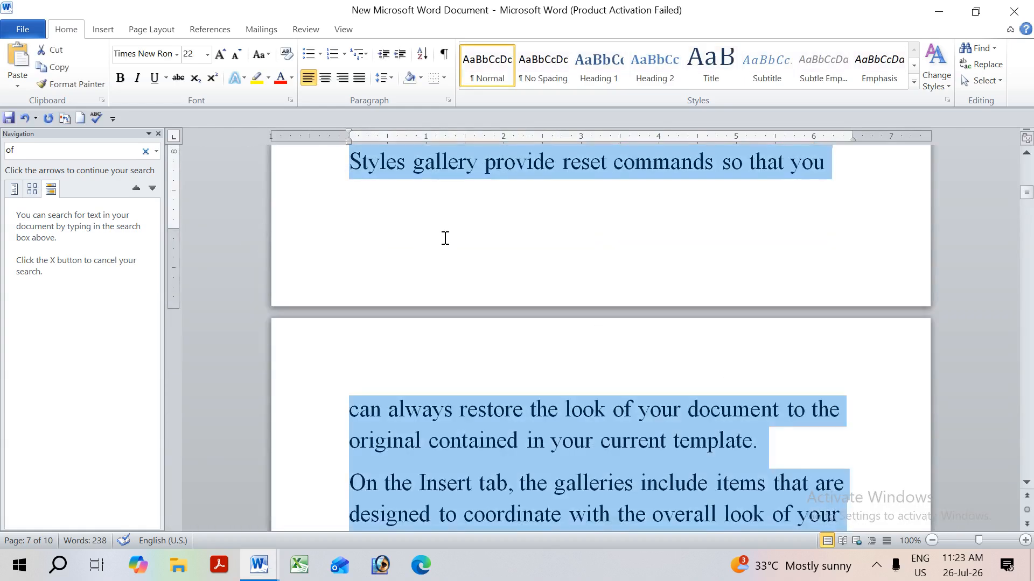
key("Delete")
type("ram")
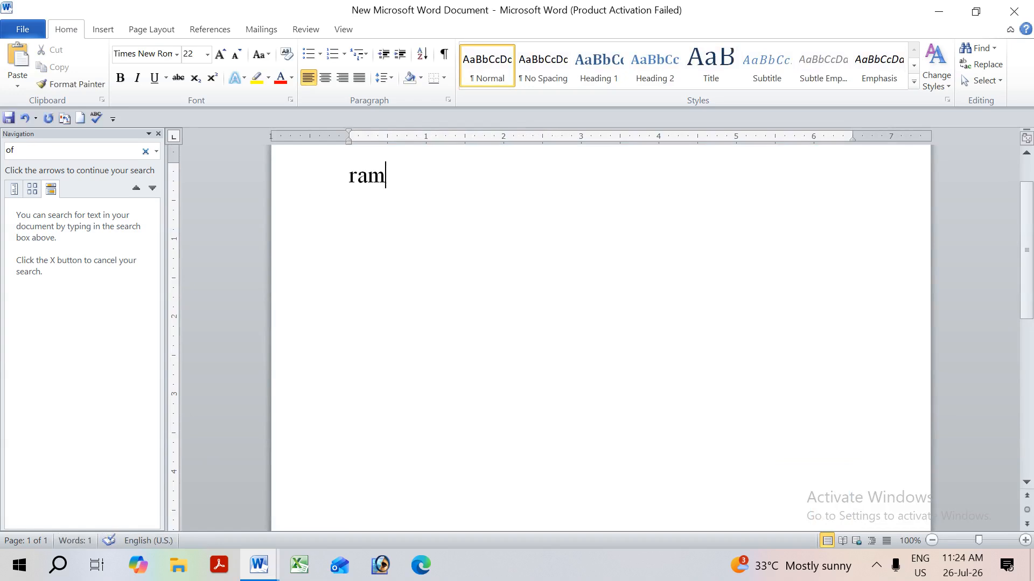
Step: Copy "ram" and paste it repeatedly to fill several pages with the word, and close the navigation pane
key("ctrl+a")
key("ctrl+c")
key("ctrl+v")
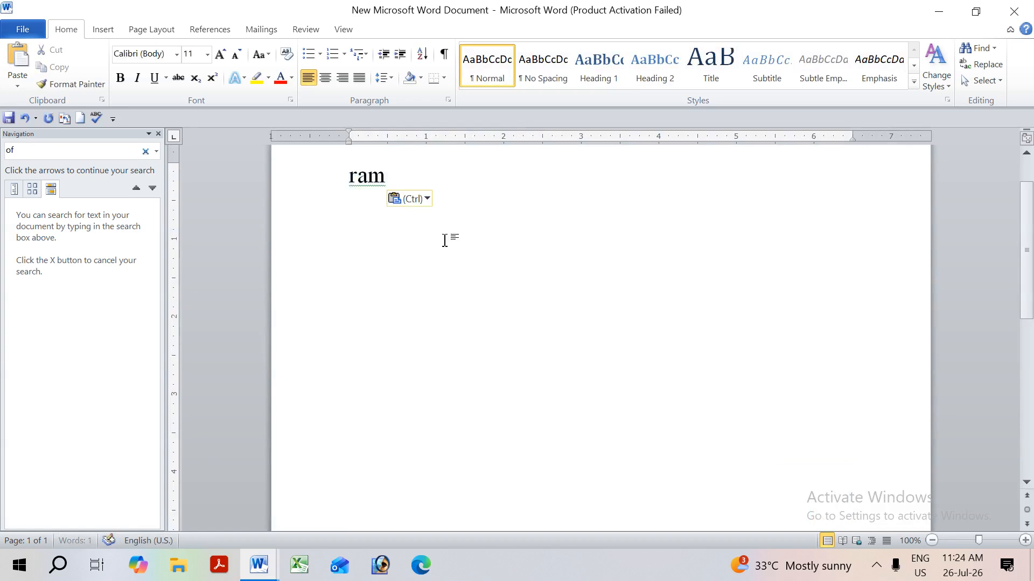
key("ctrl+v")
key("ctrl+v")
key("ctrl+v")
key("ctrl+v")
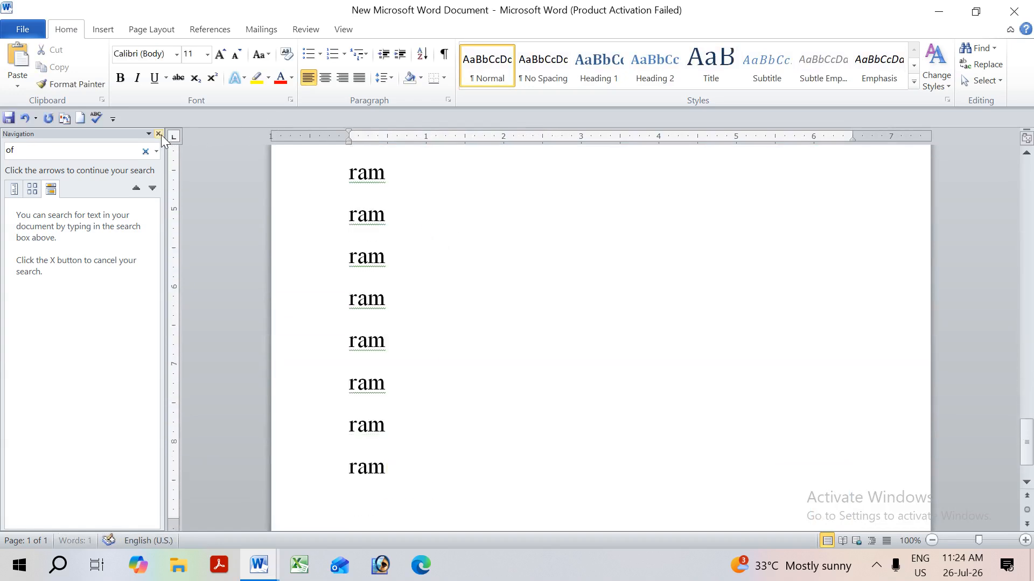
left_click(158, 134)
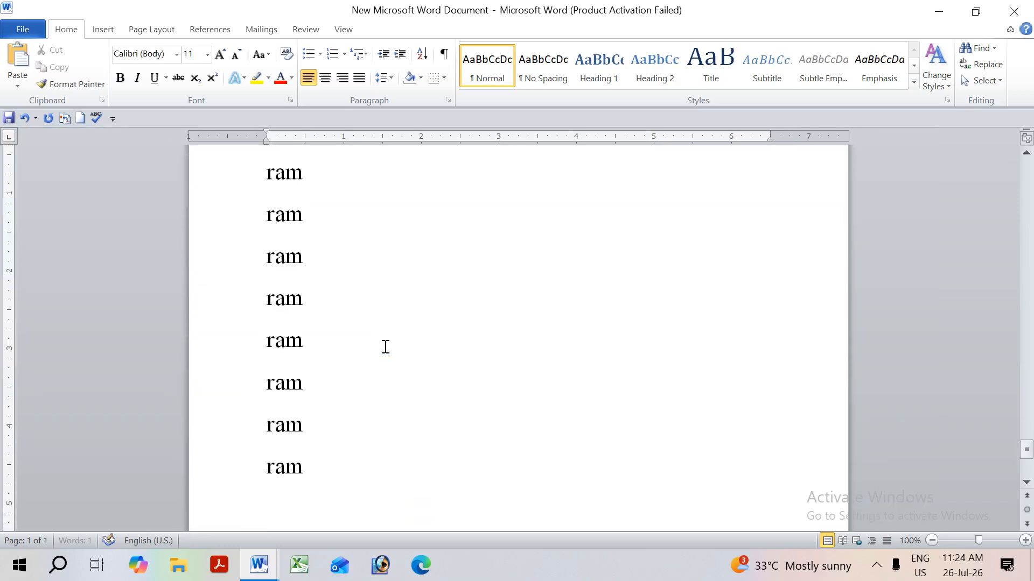
Step: Number all the "ram" lines with the 1. 2. 3. numbering format
key("ctrl+a")
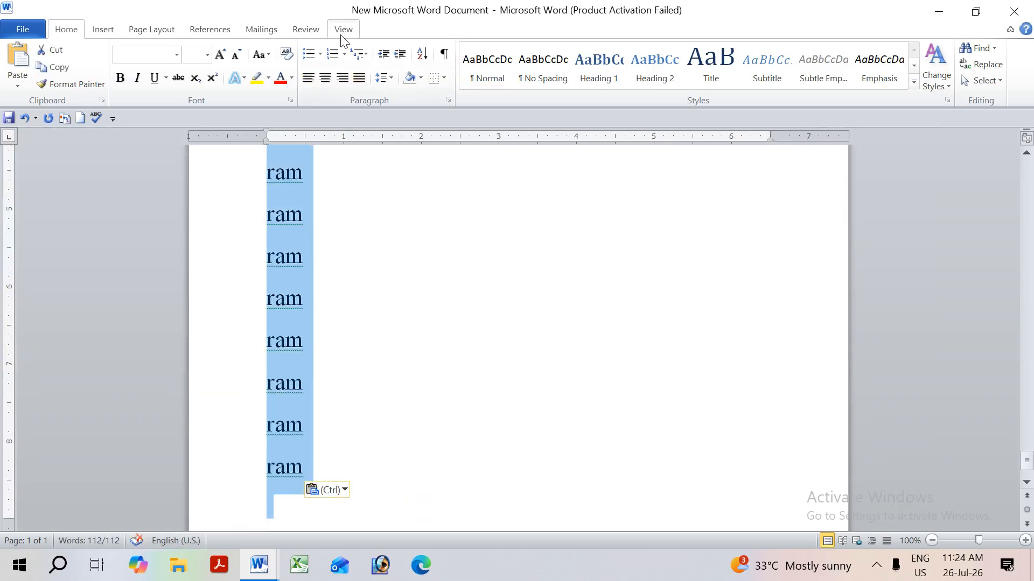
left_click(344, 54)
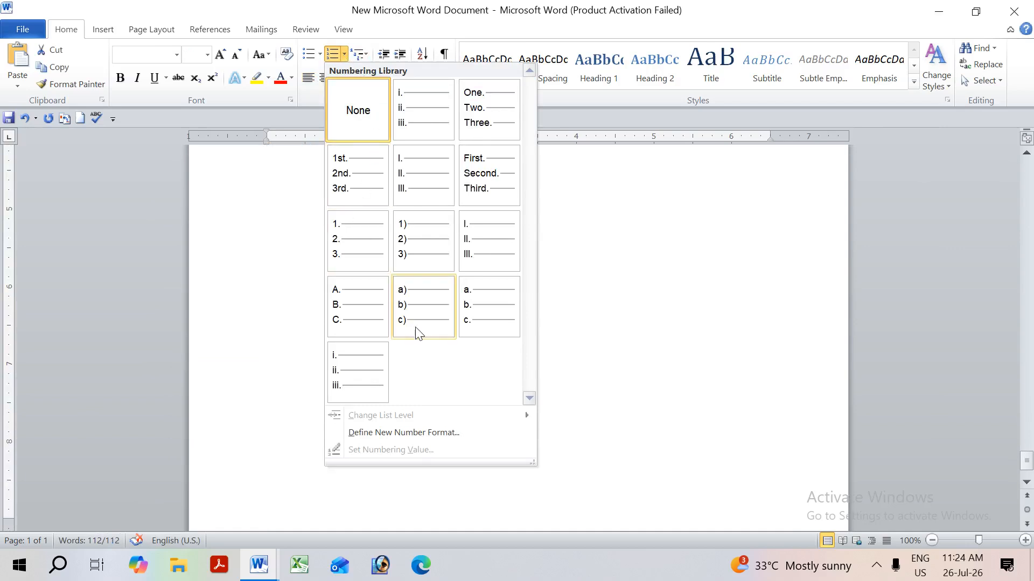
left_click(378, 250)
left_click(433, 473)
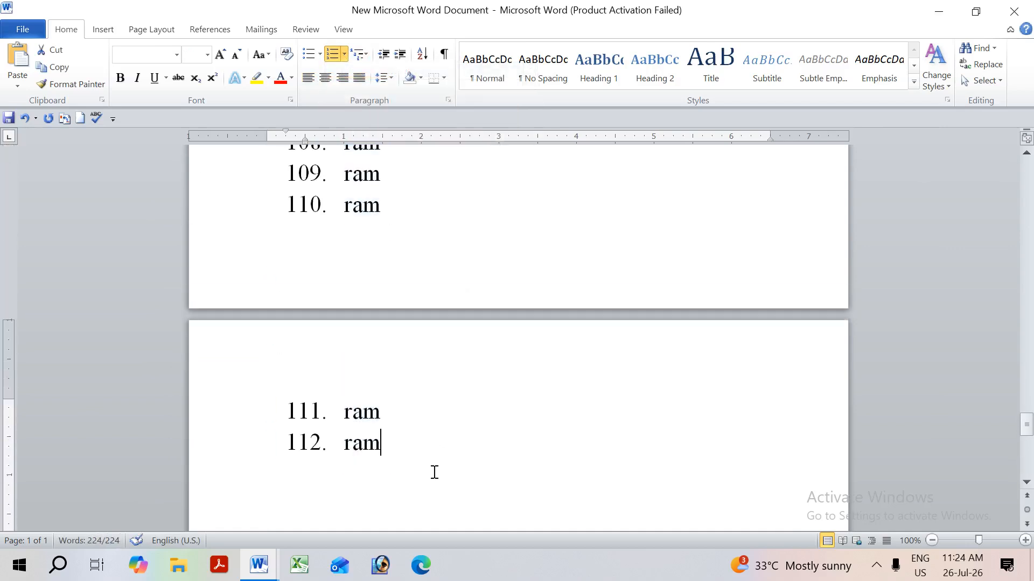
Step: Use Go To with the Line option to jump to line 1 of the numbered list
scroll(426, 474, "up", 3)
scroll(425, 475, "up", 2)
key("ctrl+g")
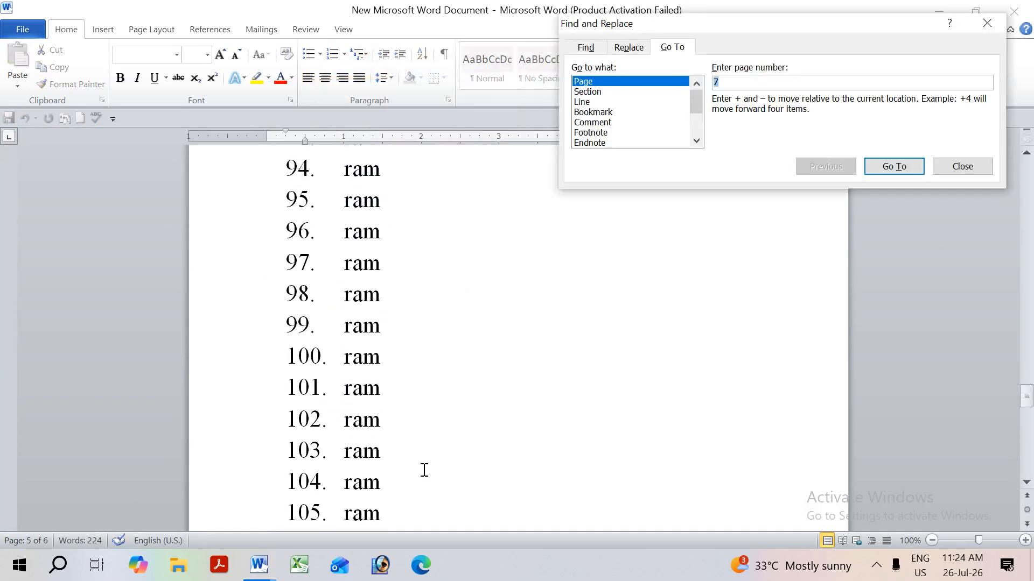
left_click(582, 102)
left_click(751, 86)
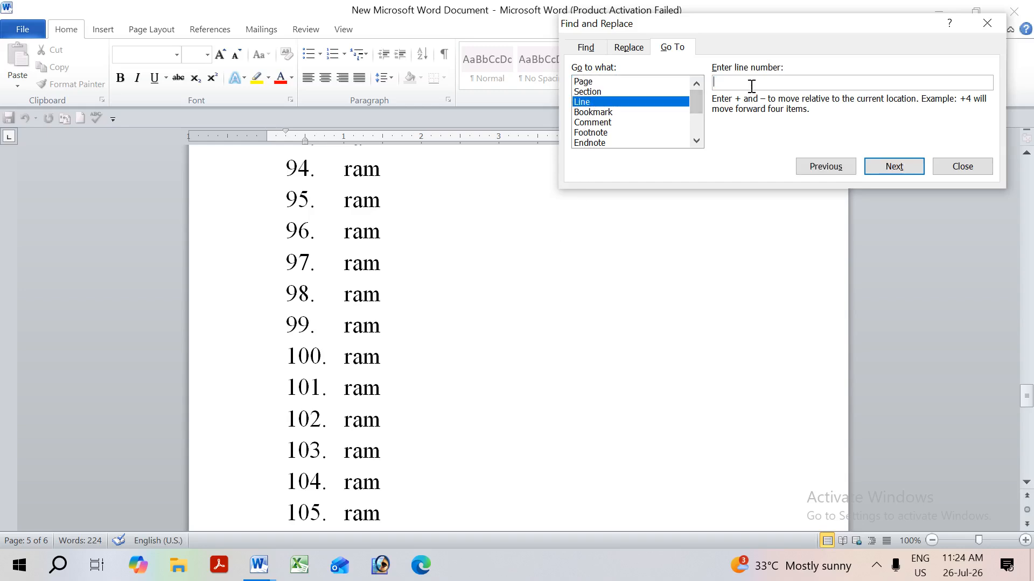
type("1")
key("Return")
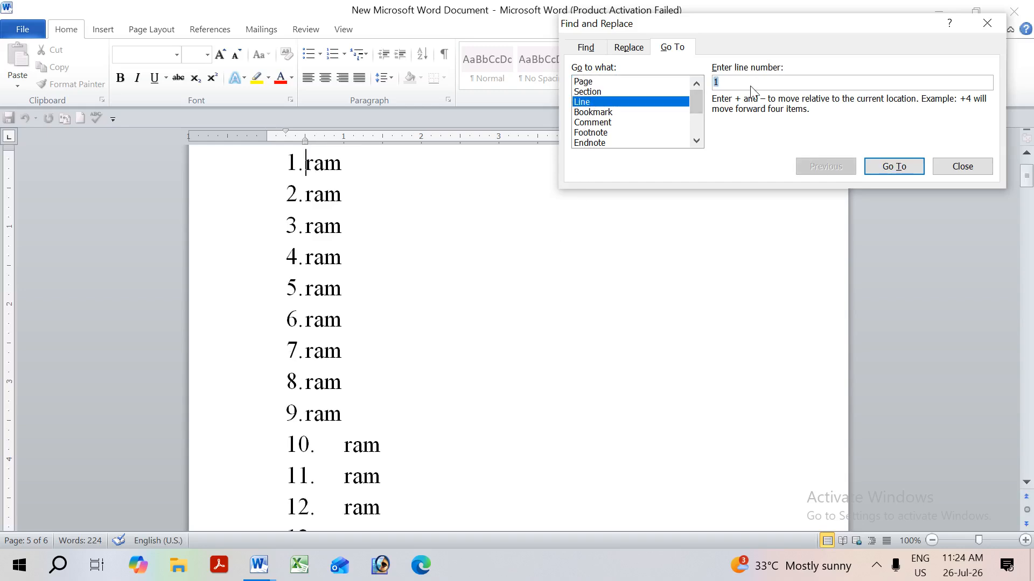
Step: Jump to line 55 and to line 100 with Go To, and close the dialog
key("BackSpace")
type("55")
key("Return")
key("BackSpace")
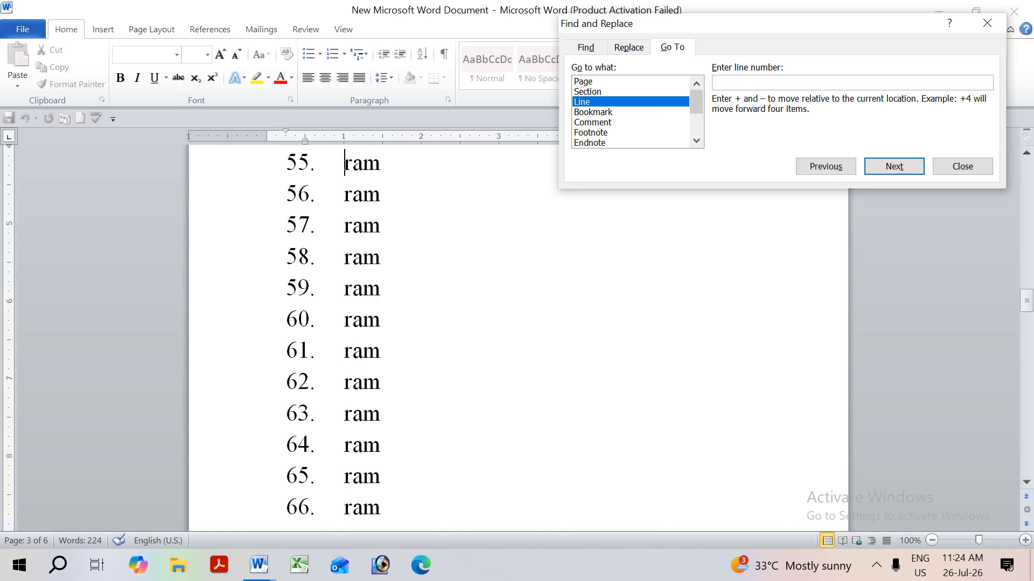
type("100")
key("Return")
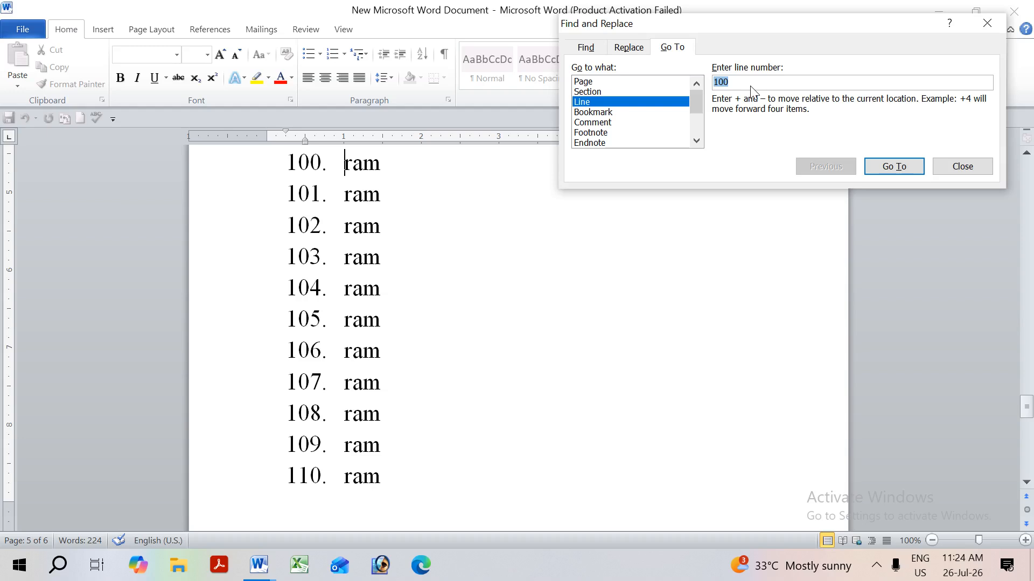
key("Escape")
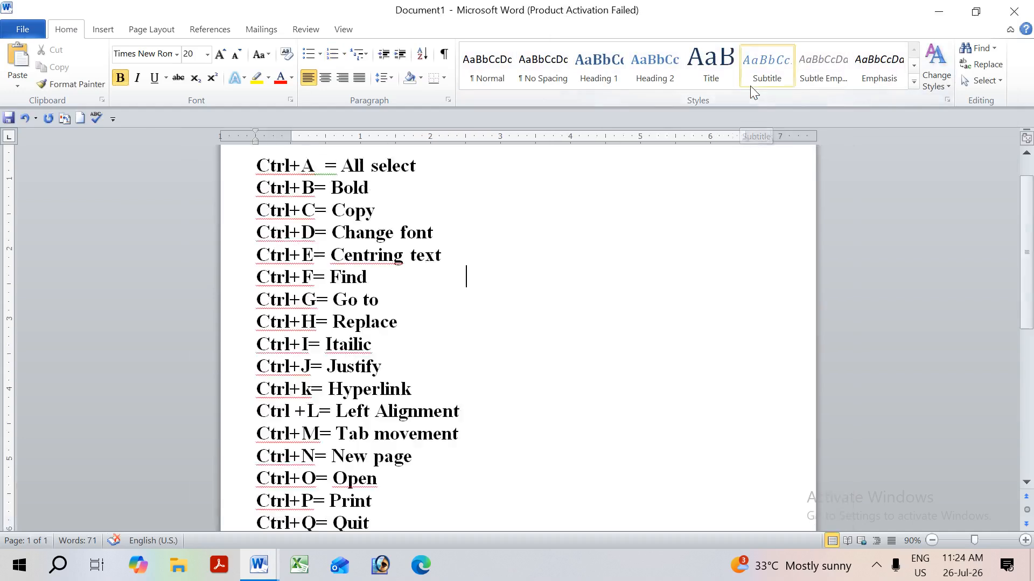
Step: Try the Subtitle style on the Ctrl+F line of the shortcut list in Document1, and undo it
left_click(750, 86)
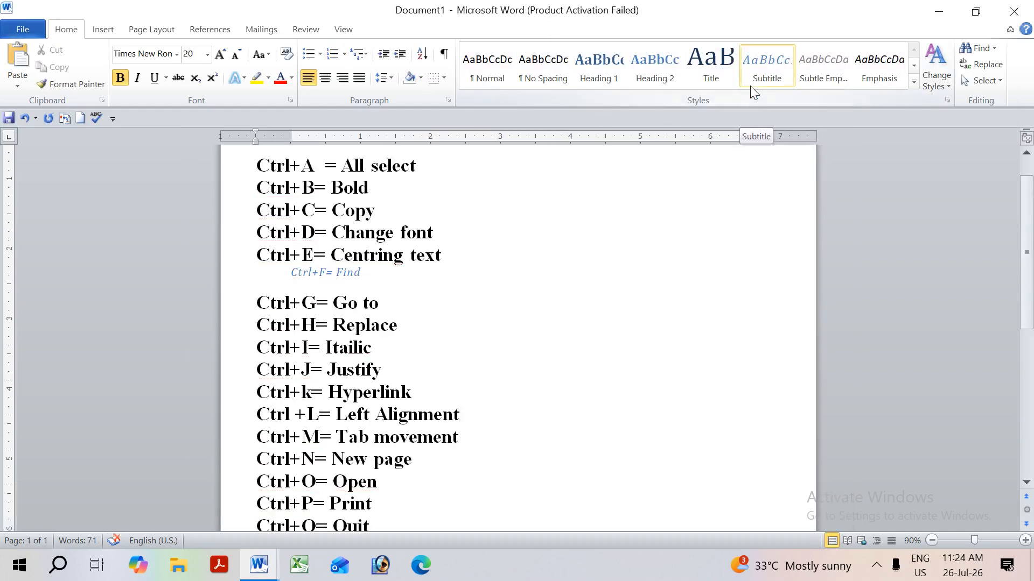
key("ctrl+z")
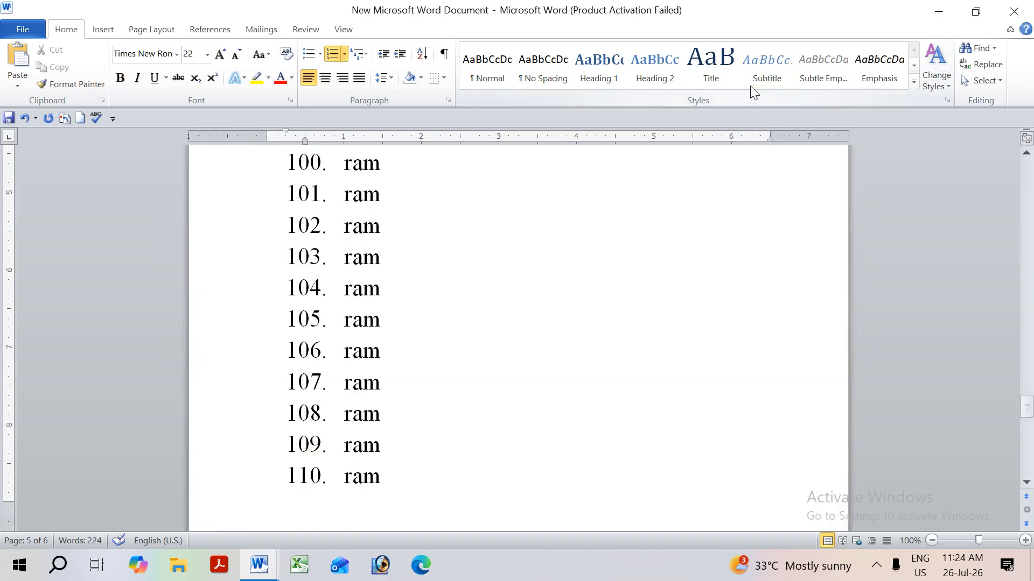
Step: Set Find and Replace to change "Ram" to "Shyam" and replace the single occurrence on line 100
key("ctrl+h")
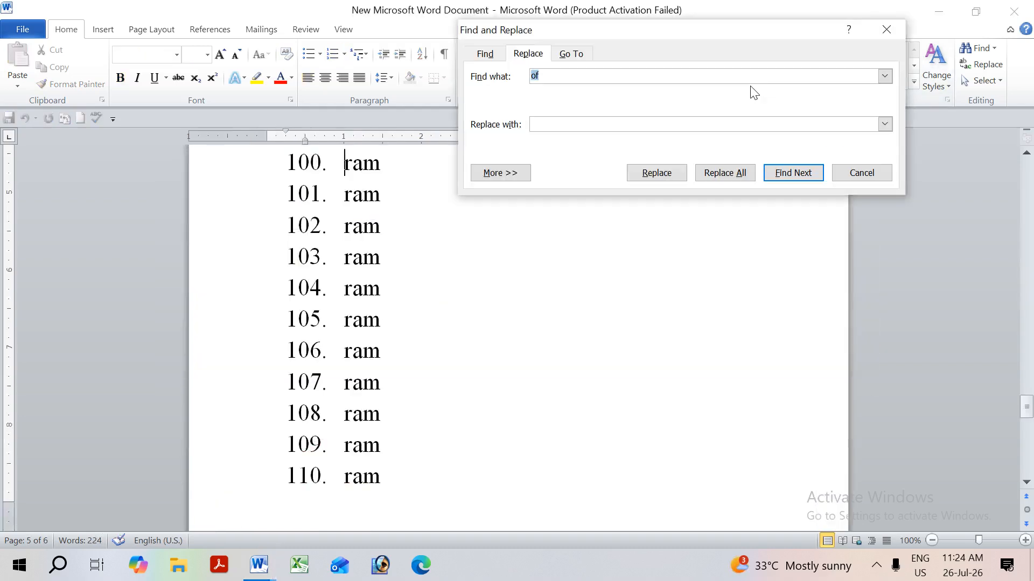
type("Ram")
left_click(664, 175)
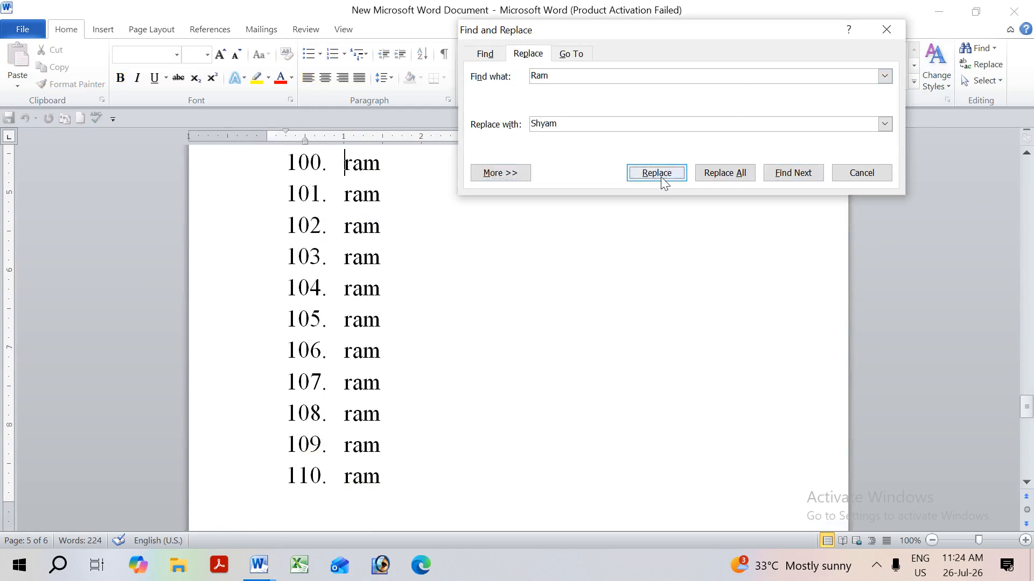
left_click(660, 177)
left_click(661, 177)
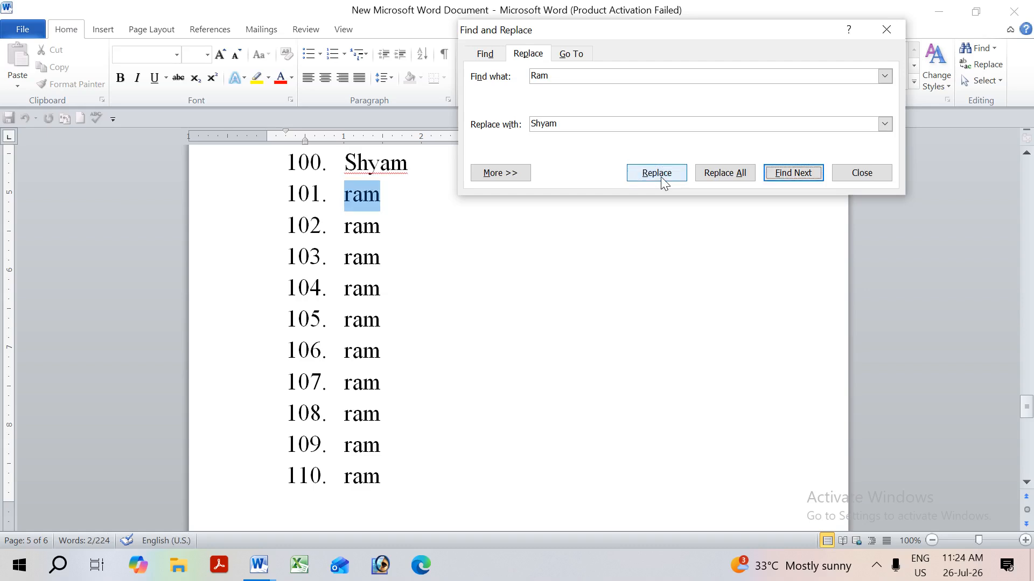
Step: Replace all remaining occurrences of "Ram" with "Shyam" throughout the document, and close Find and Replace
left_click(740, 176)
left_click(512, 321)
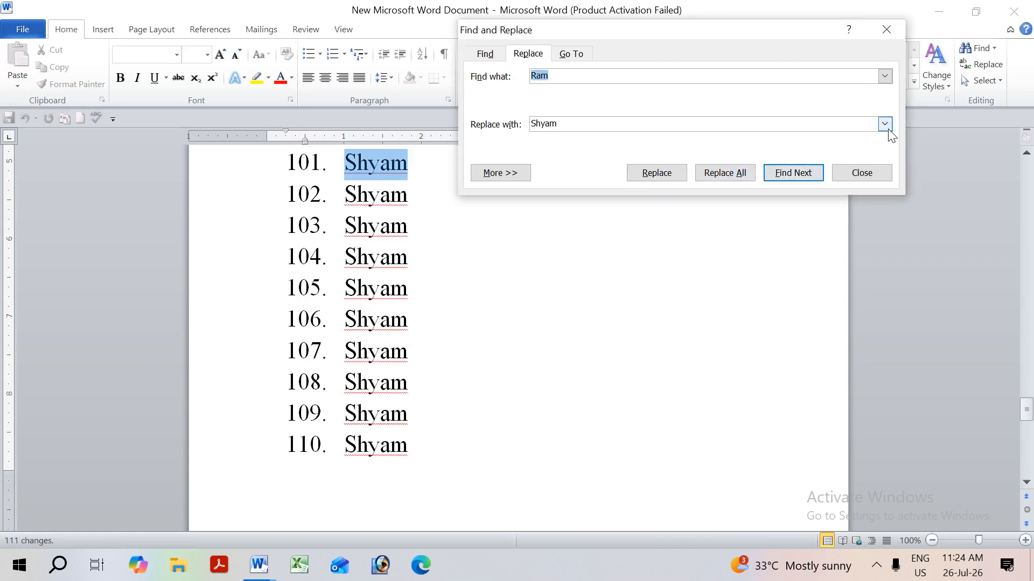
left_click(856, 173)
scroll(571, 250, "up", 10)
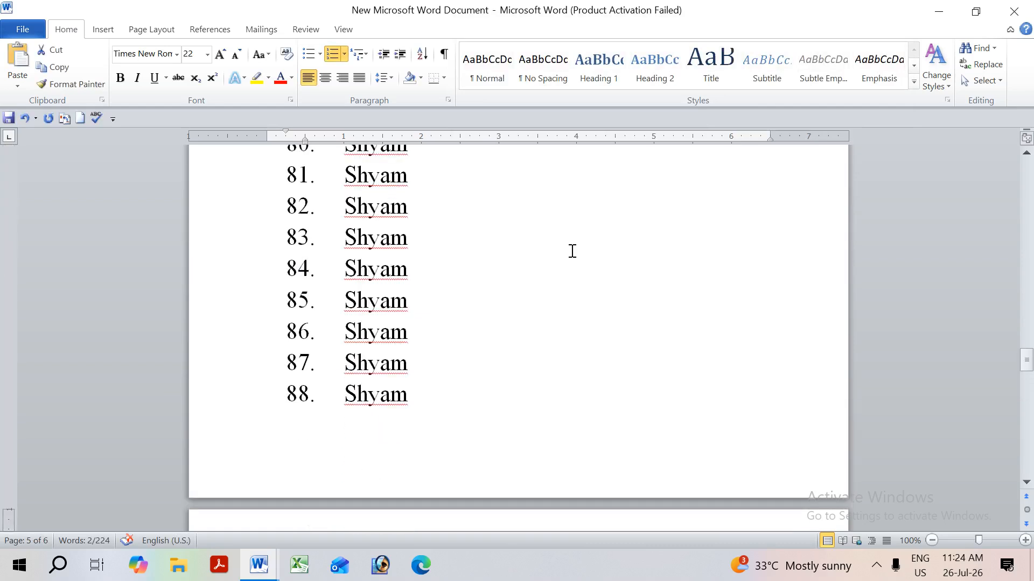
scroll(572, 251, "up", 3)
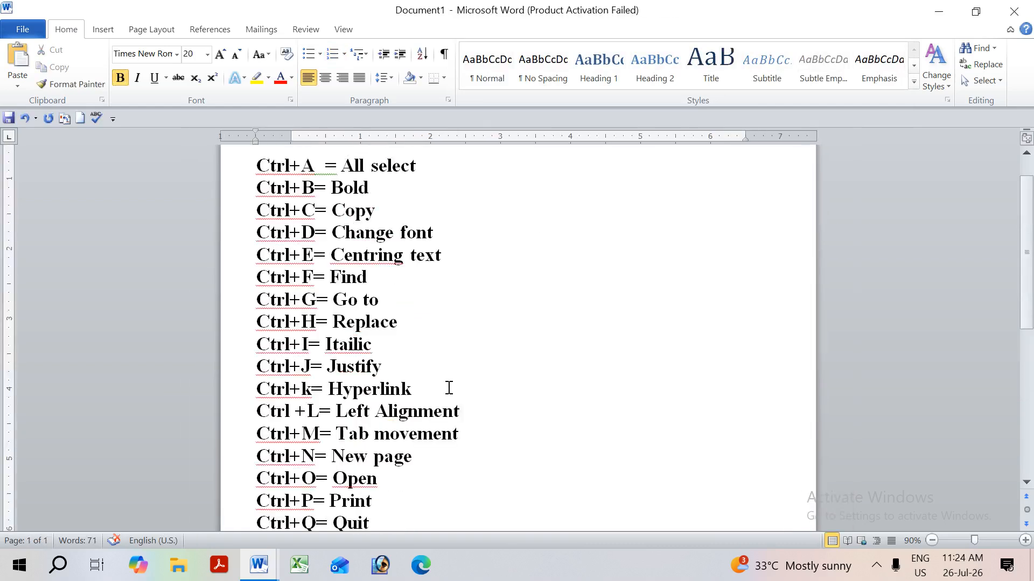
Step: Review the remaining entries of the shortcut list in Document1, and return to the practice document
scroll(445, 387, "down", 2)
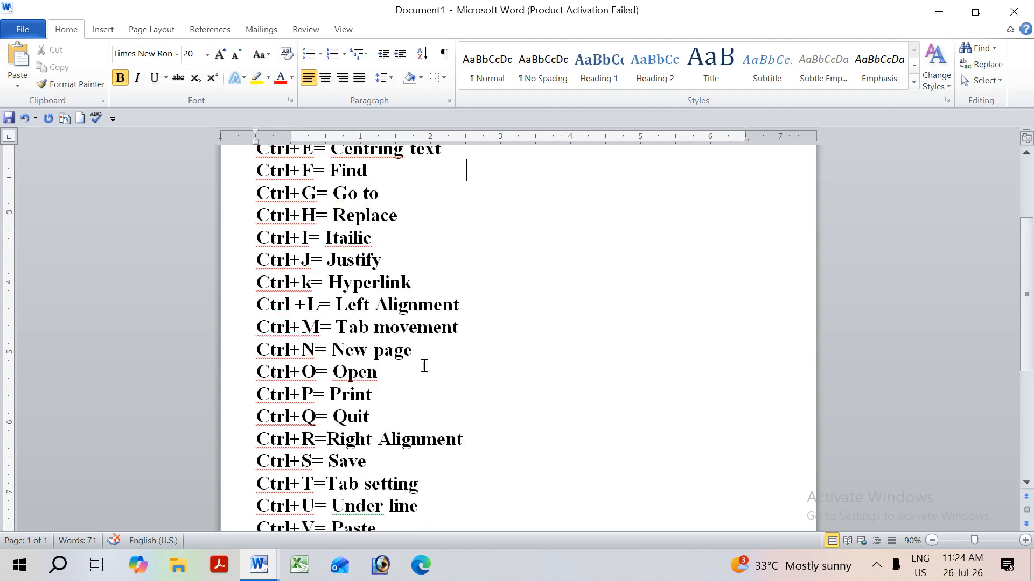
scroll(390, 285, "down", 1)
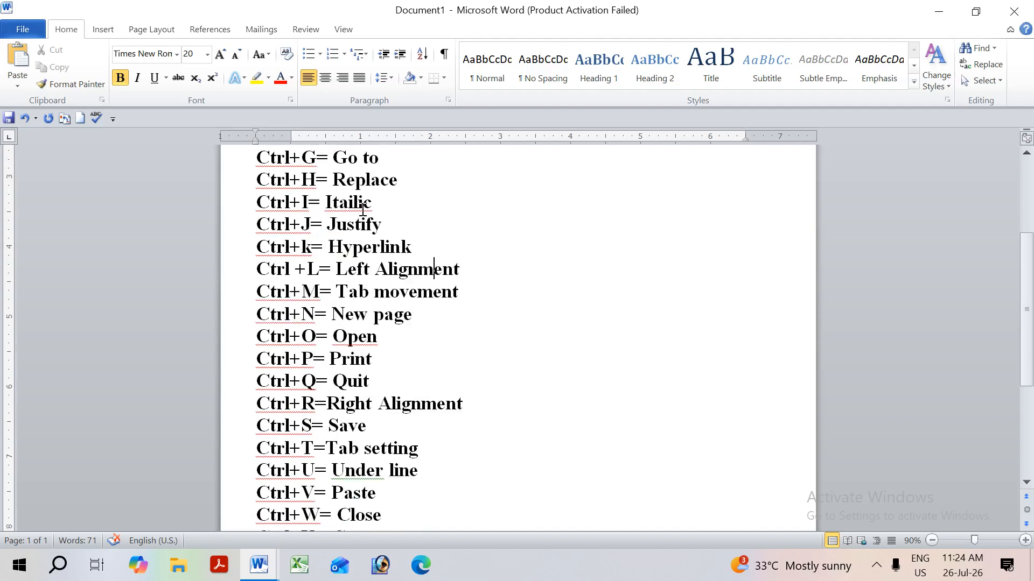
key("alt+Tab")
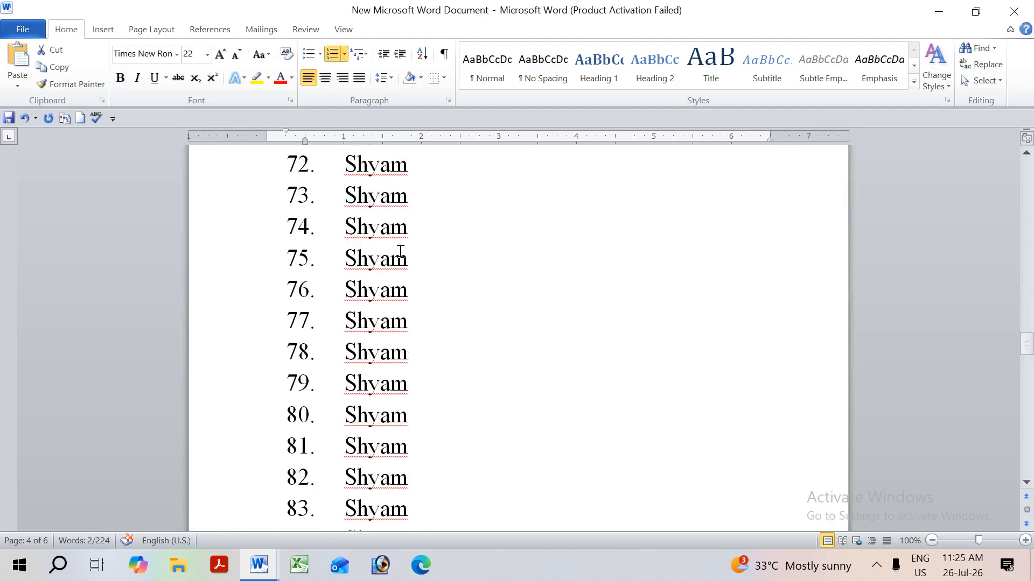
Step: Undo the name replacement, the numbering and the pasted "ram" lines to restore the original sample paragraphs
key("ctrl+z")
key("ctrl+z")
key("ctrl+z")
key("ctrl+z")
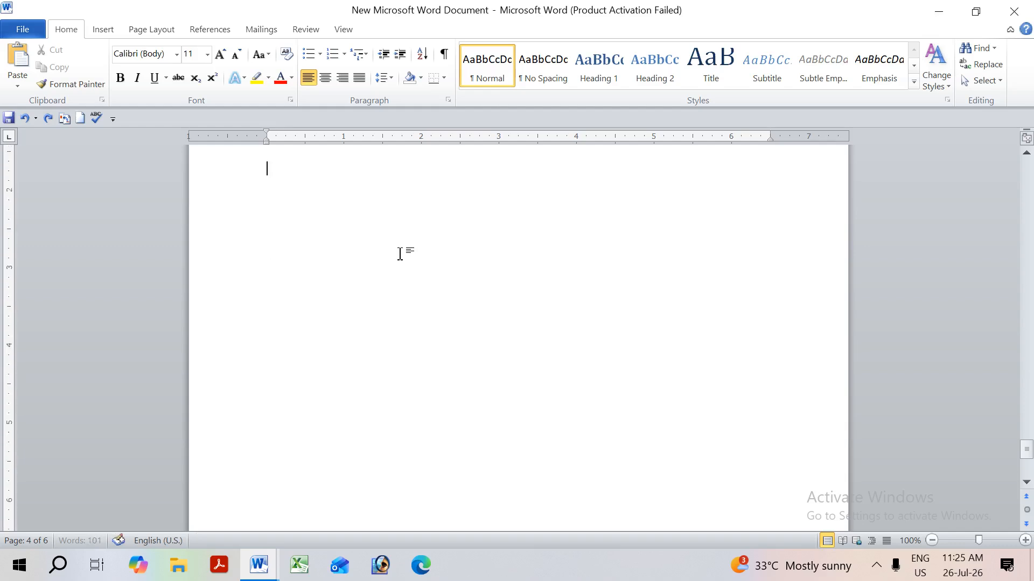
key("ctrl+z")
key("ctrl+z")
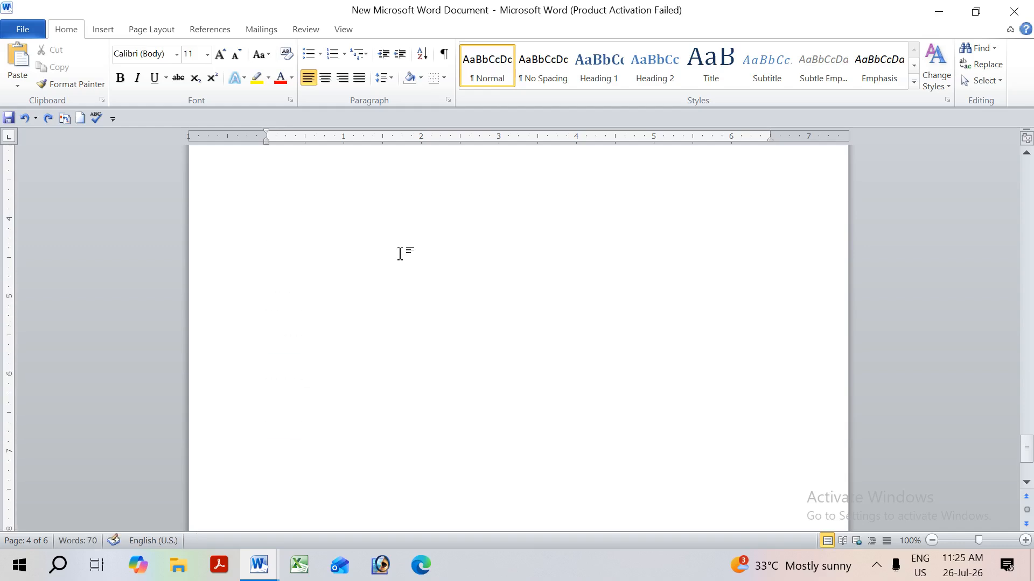
key("ctrl+y")
key("ctrl+y")
key("ctrl+y")
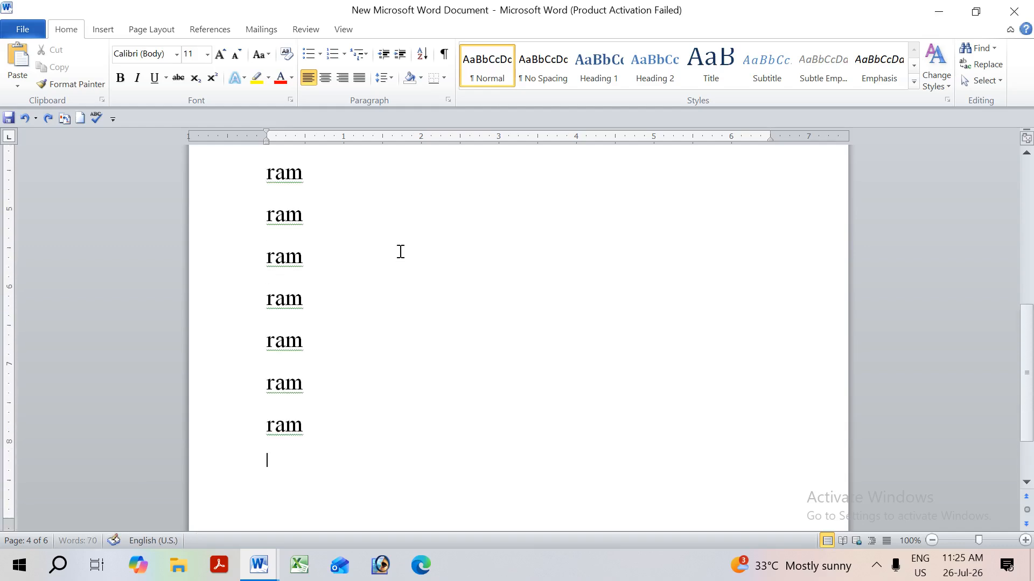
key("ctrl+y")
key("ctrl+y")
key("ctrl+y")
key("ctrl+y")
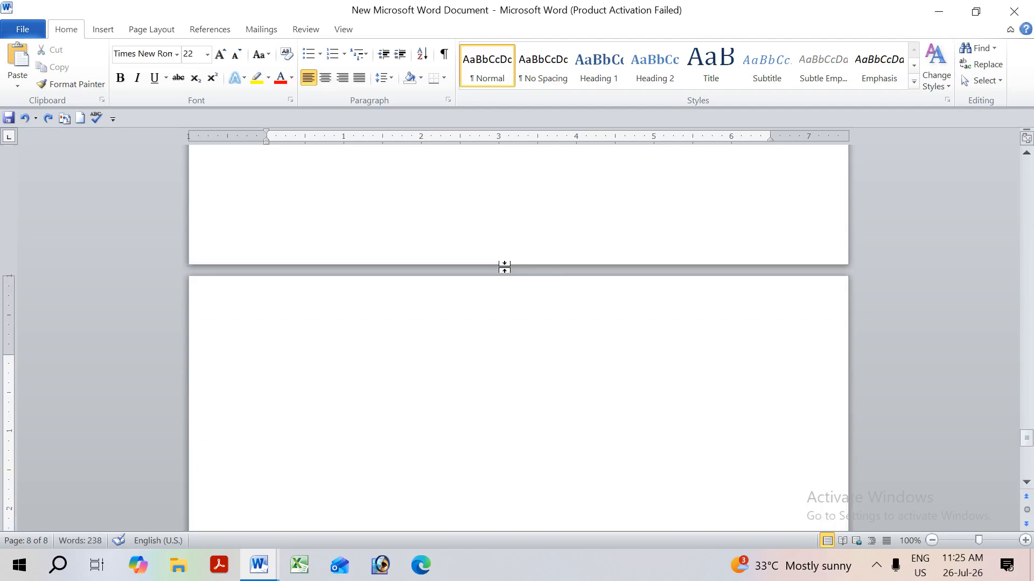
Step: Toggle italic repeatedly on the first paragraph's text from "On the Insert tab" through "diagrams, they", leaving it italic
scroll(505, 267, "up", 3)
left_click_drag(1026, 435, 1012, 122)
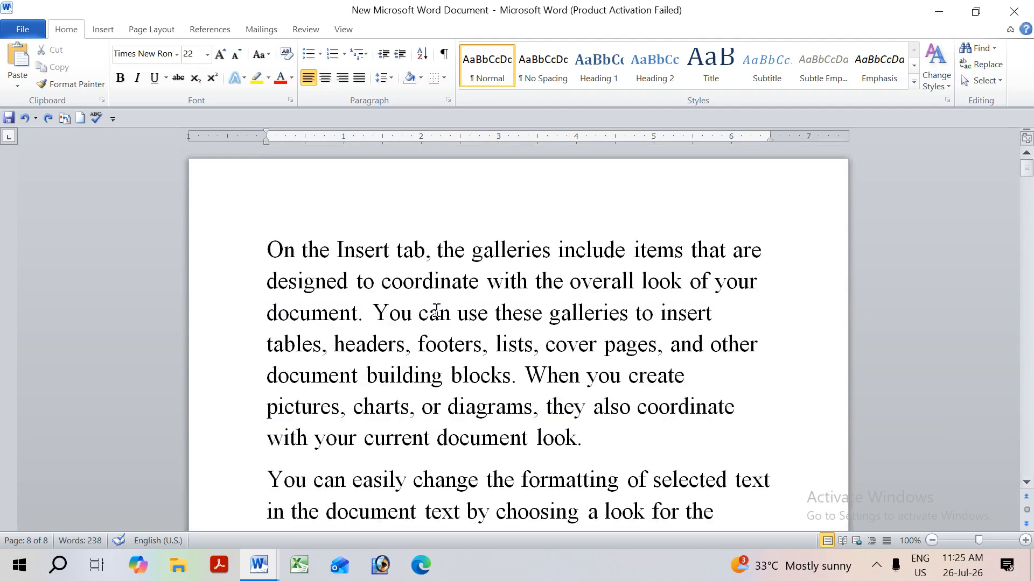
left_click_drag(592, 408, 216, 194)
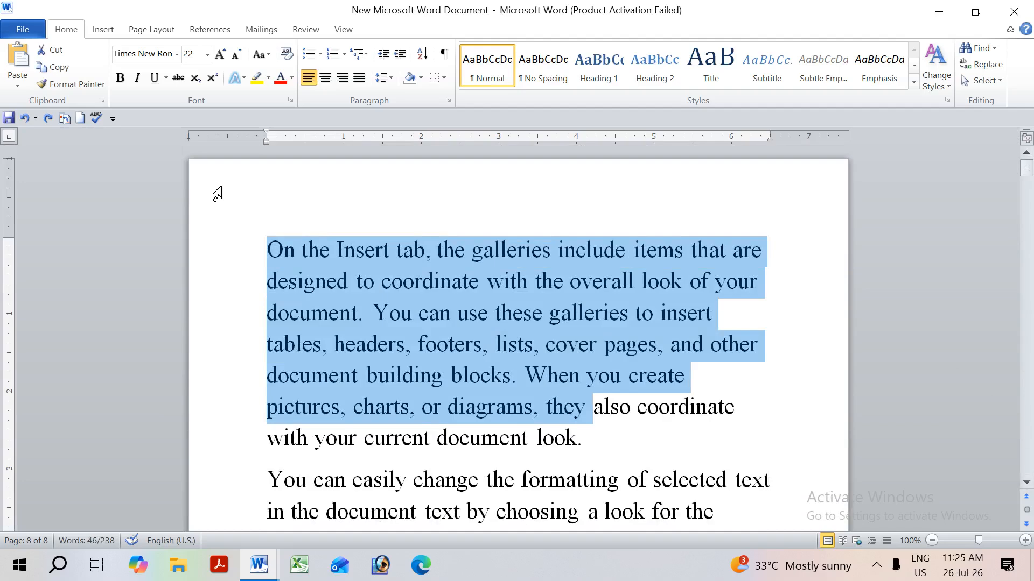
key("ctrl+i")
key("ctrl+i")
key("ctrl+i")
key("ctrl+i")
key("ctrl+i")
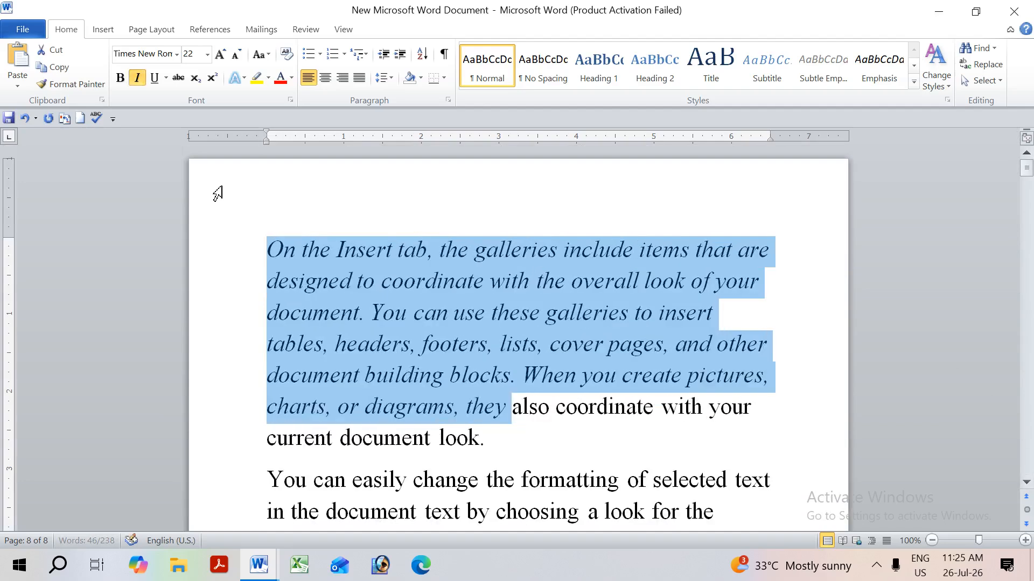
Step: Toggle italic on the selected first-paragraph text, leaving it in regular style
key("ctrl+i")
key("ctrl+i")
key("ctrl+i")
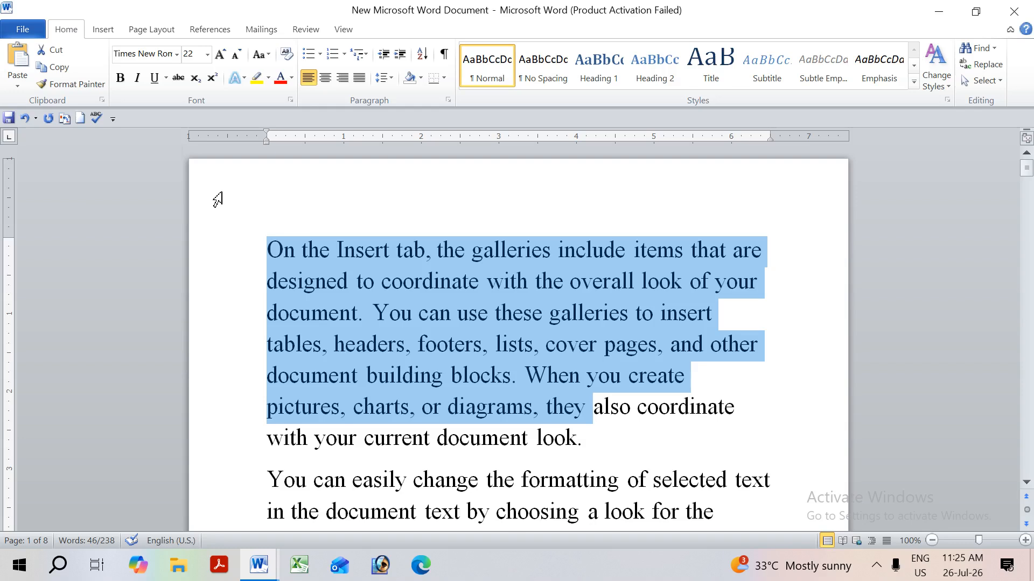
Step: Alternate the first paragraph between justified and left alignment several times, leaving it justified
key("ctrl+j")
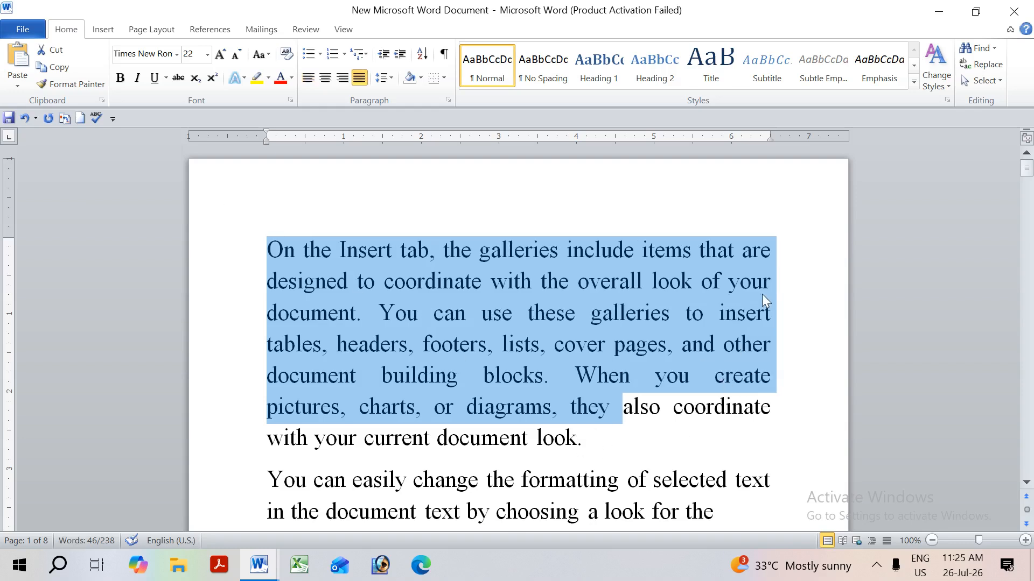
key("ctrl+l")
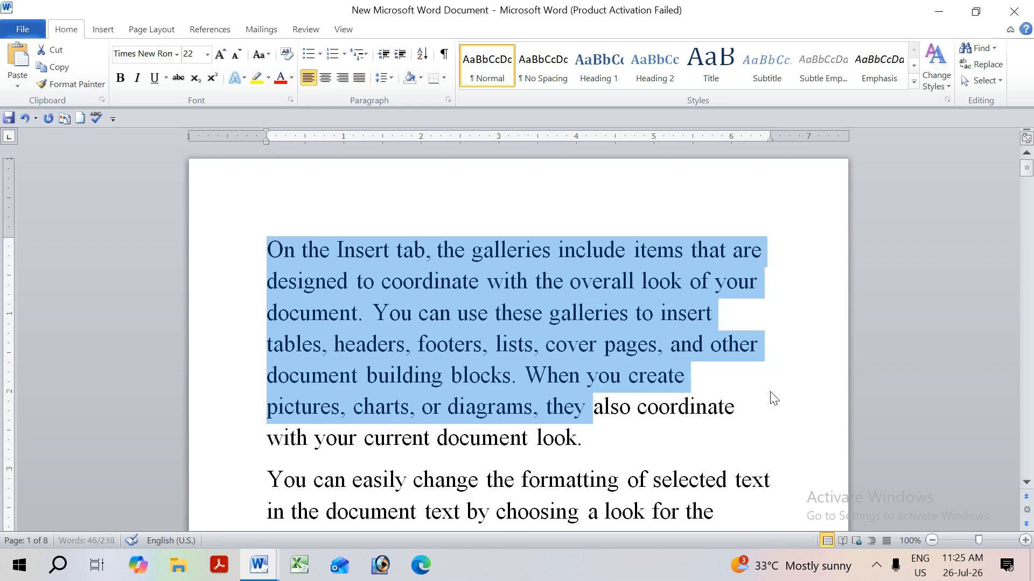
key("ctrl+j")
key("ctrl+l")
key("ctrl+j")
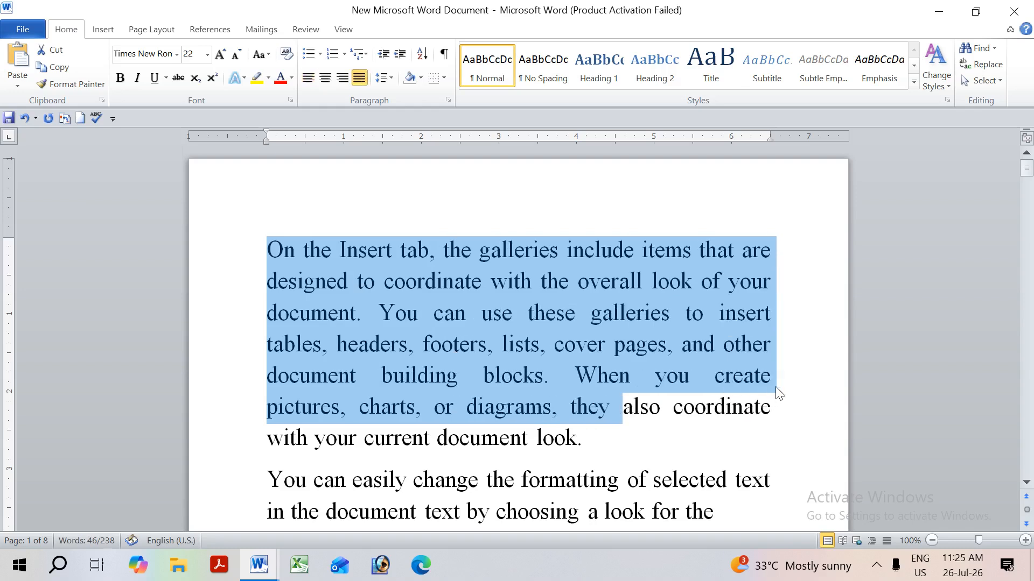
key("ctrl+l")
key("ctrl+j")
key("alt")
key("Escape")
Step: Insert a hyperlink on the word "lists," in the first paragraph, linking it to Doc5.pdf on the Desktop
left_click_drag(672, 315, 593, 315)
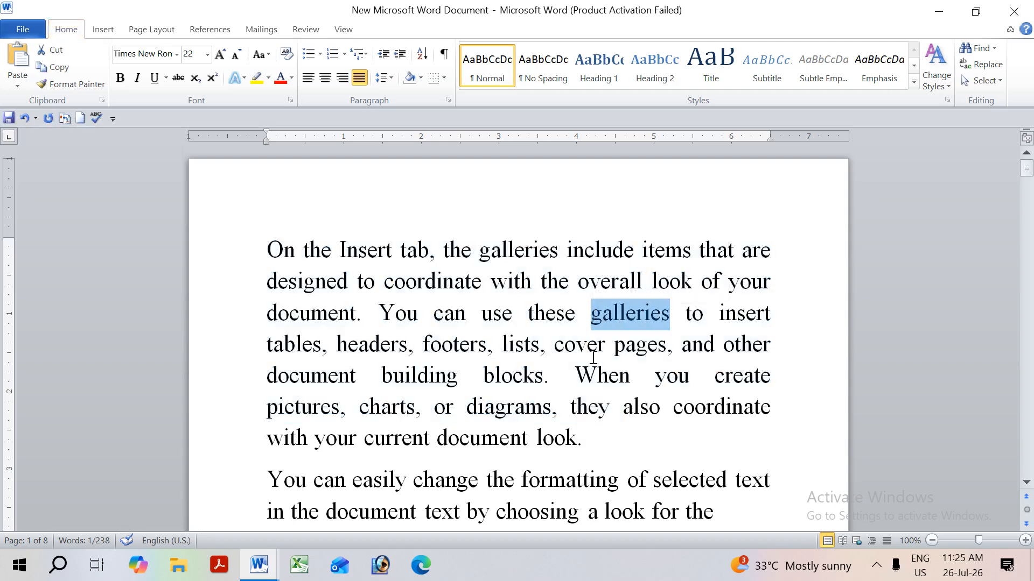
left_click(571, 345)
left_click_drag(544, 346, 503, 349)
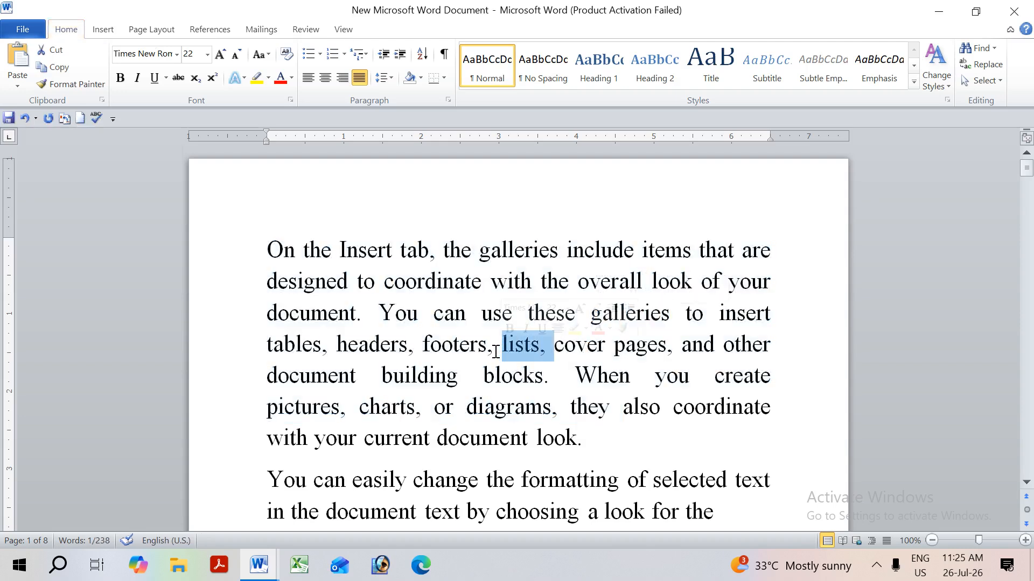
key("ctrl+k")
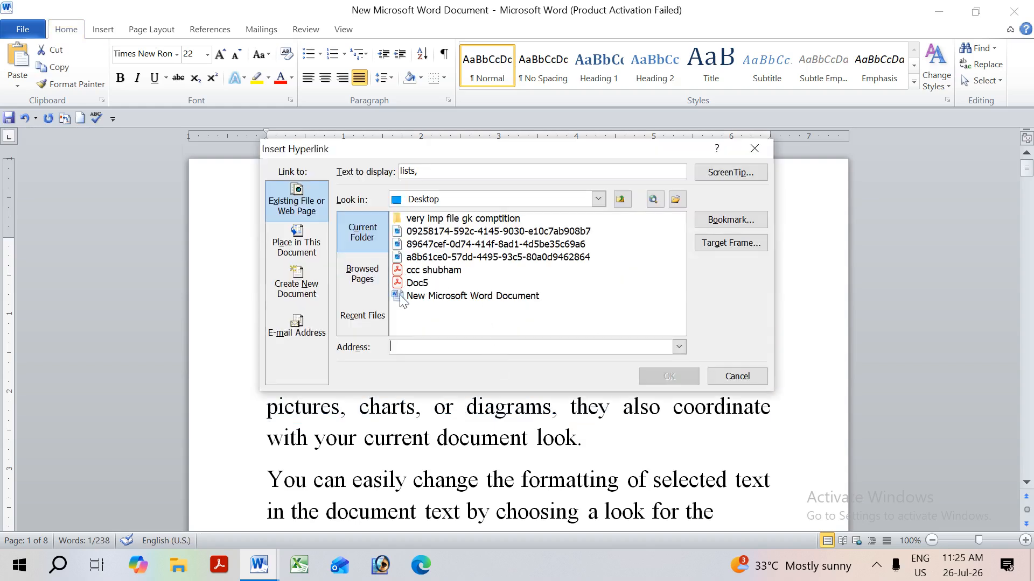
left_click(430, 299)
left_click(439, 280)
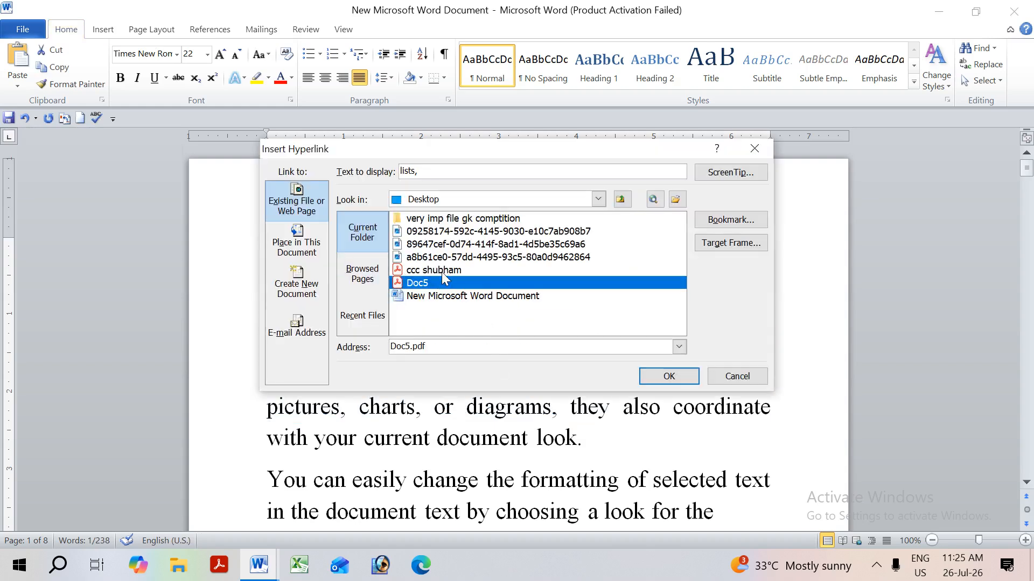
left_click(447, 297)
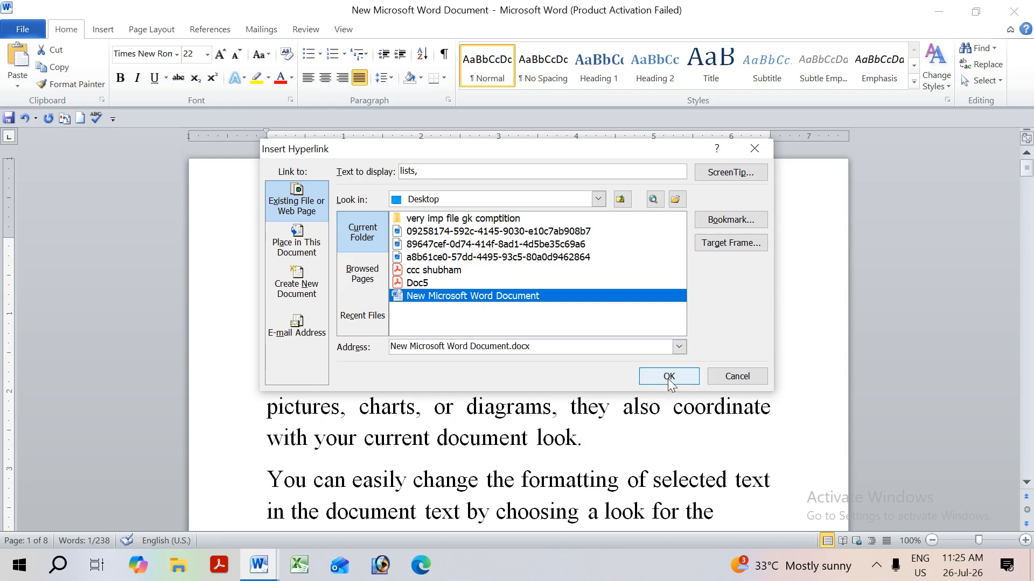
left_click(458, 280)
left_click(648, 379)
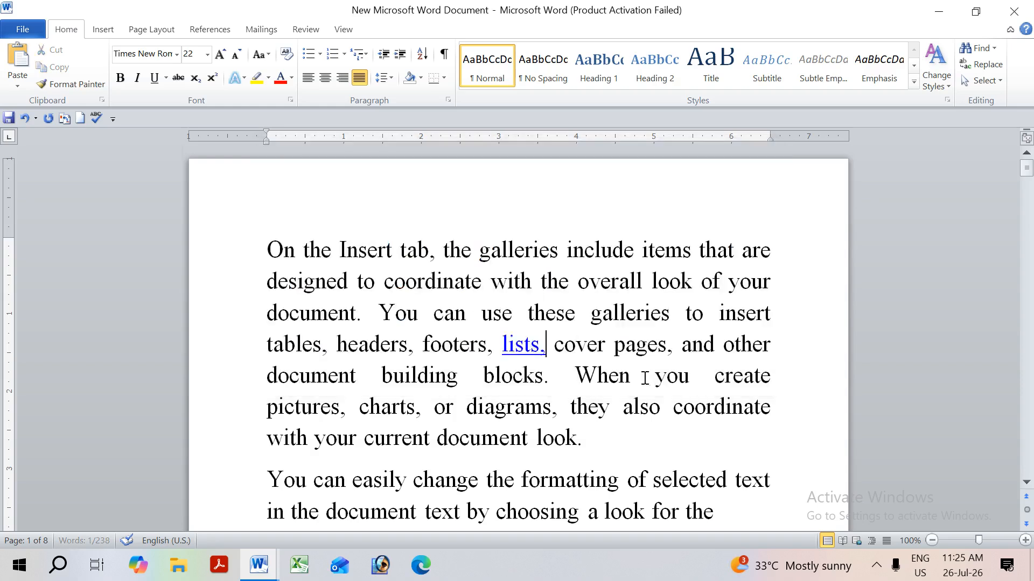
Step: Follow the "lists," hyperlink, look over the admission form in Doc5.pdf, and return to the practice document in Word
left_click(525, 353, "ctrl")
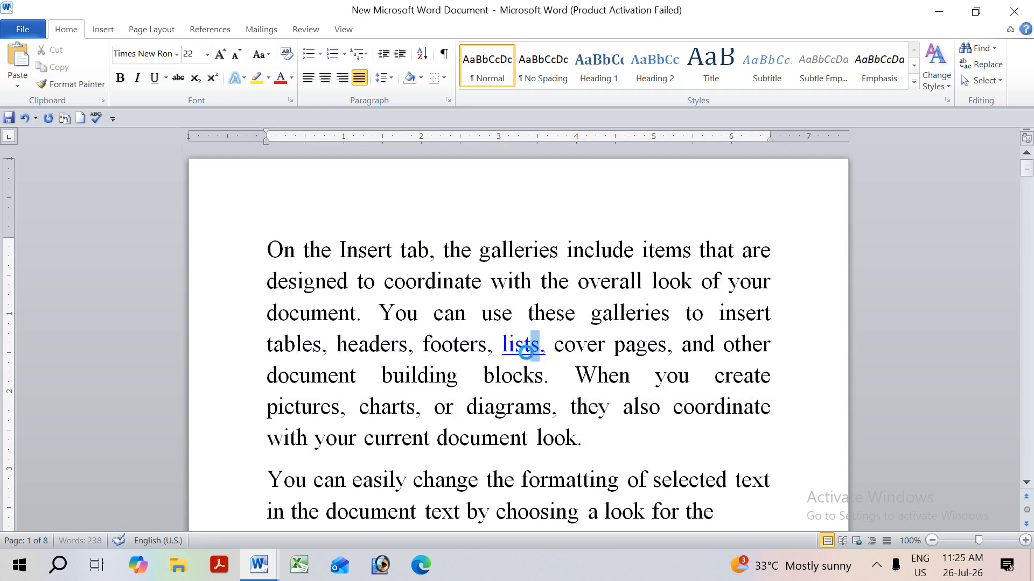
scroll(508, 409, "down", 3)
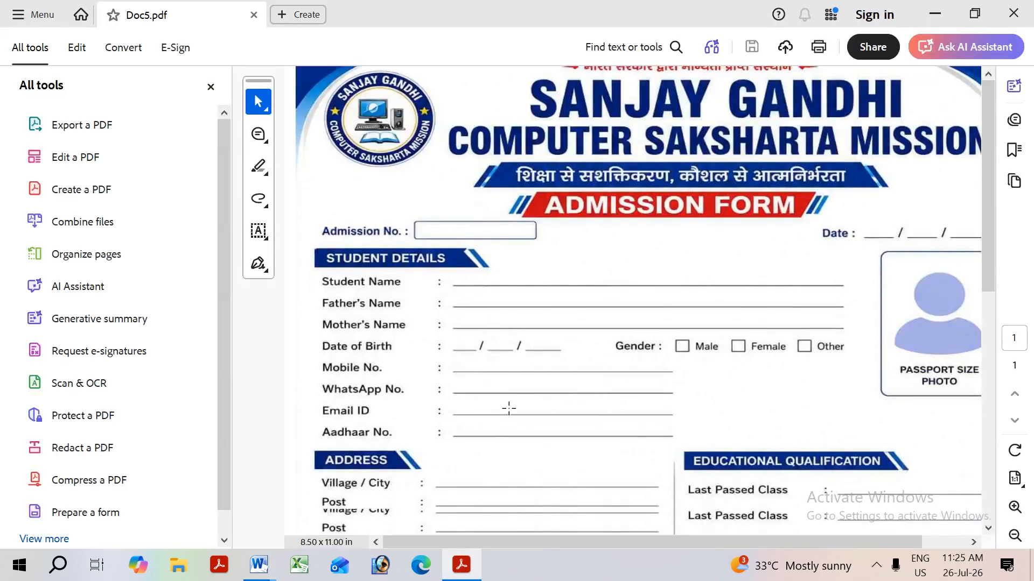
scroll(511, 406, "up", 2)
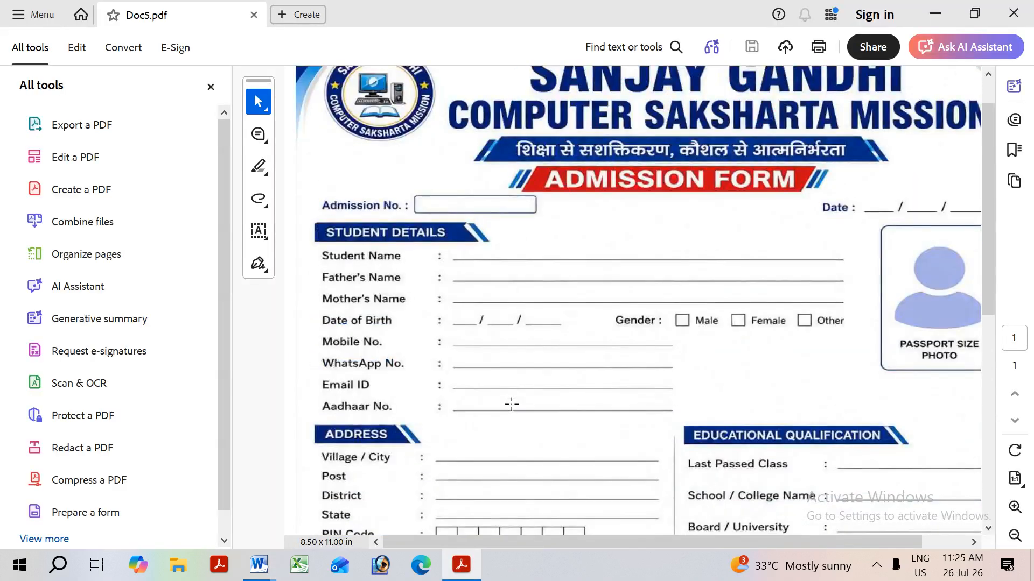
scroll(509, 403, "up", 1)
scroll(501, 406, "down", 4)
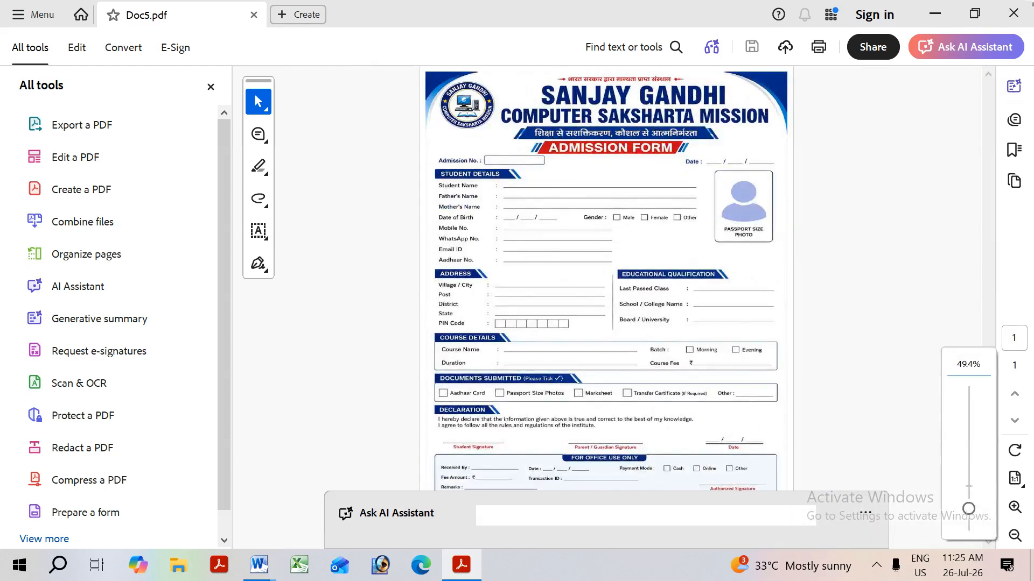
key("alt+Tab")
left_click(524, 406)
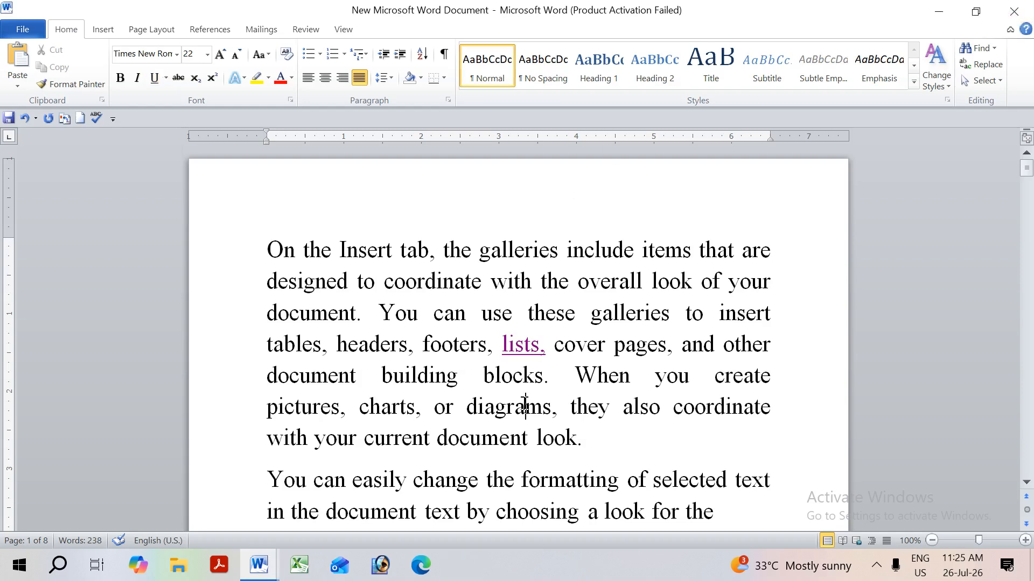
Step: Check the next entry of the shortcut list in Document1, then increase the whole first paragraph's left indent stepwise to 3 inches
key("alt+Tab")
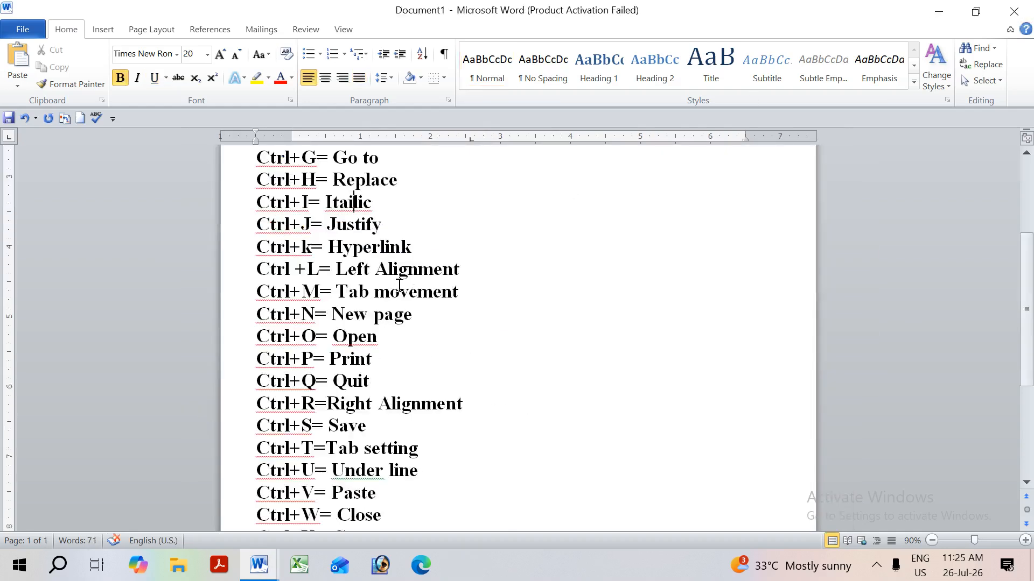
key("alt+Tab")
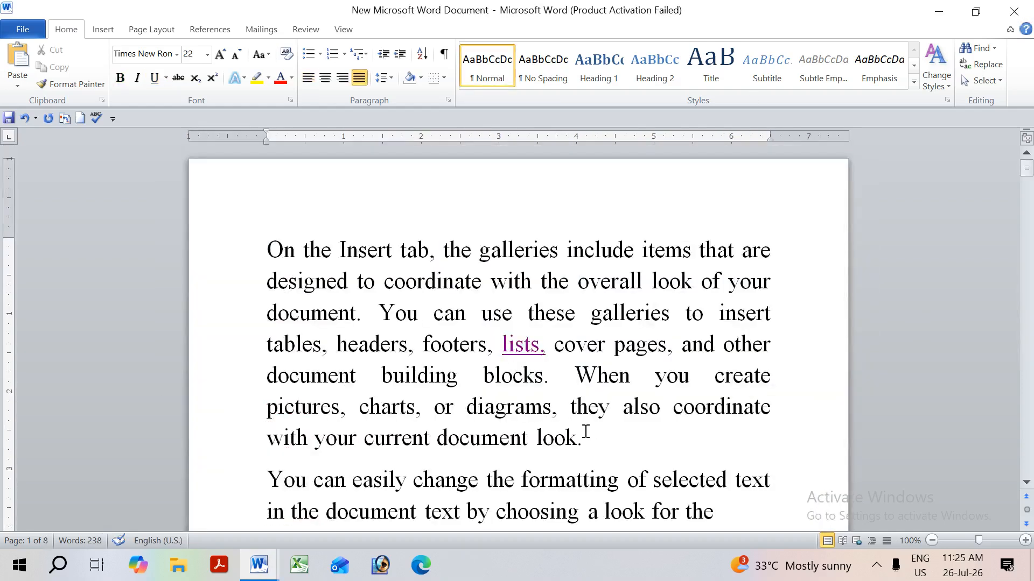
left_click_drag(482, 375, 246, 274)
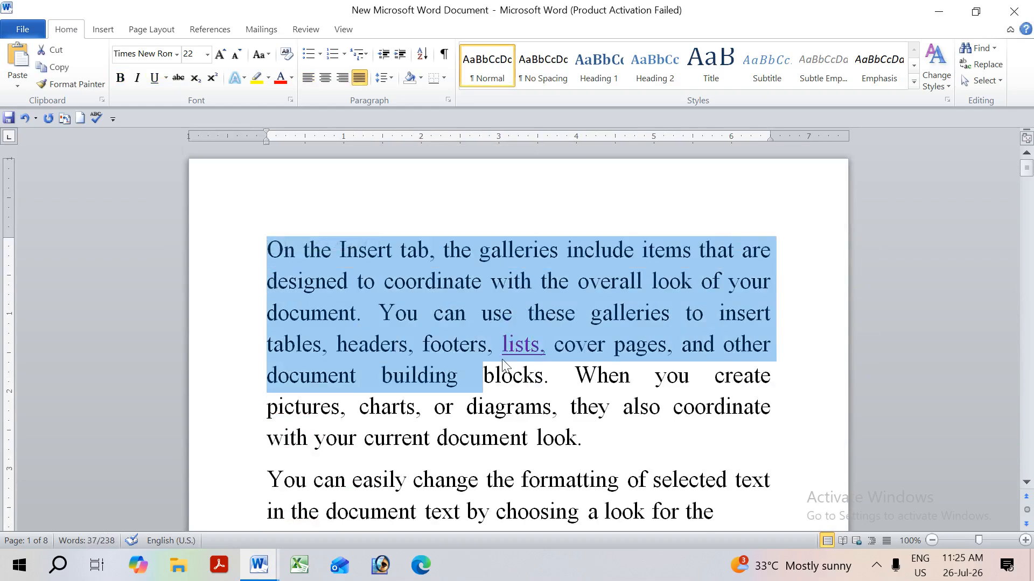
left_click_drag(593, 443, 244, 257)
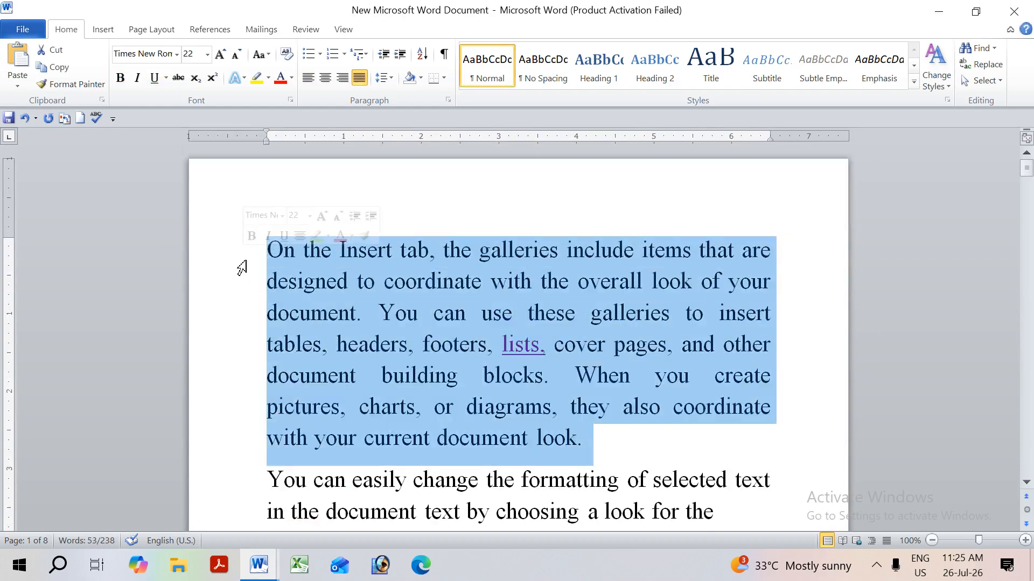
key("ctrl+m")
key("ctrl+m")
key("ctrl+m")
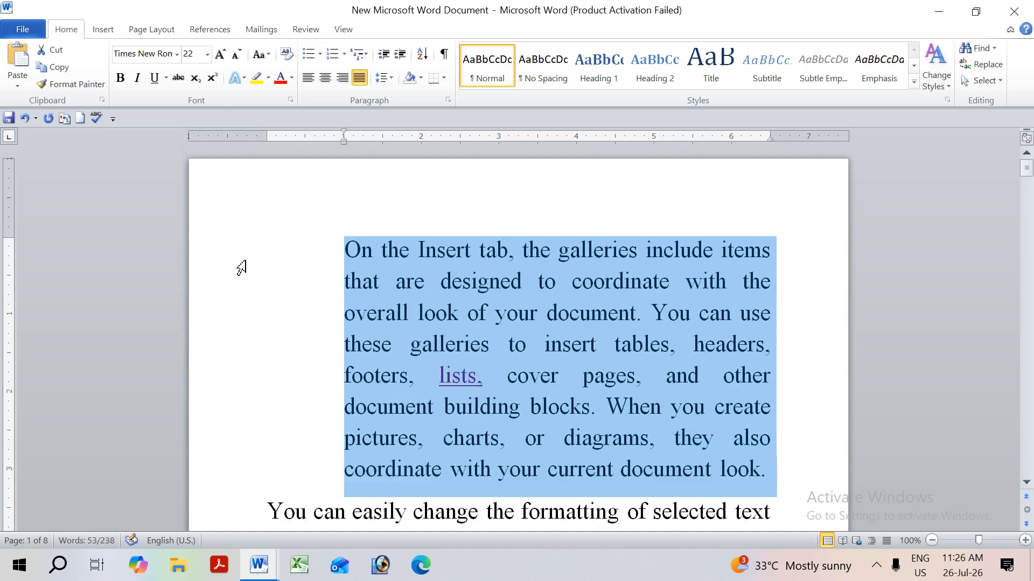
key("ctrl+m")
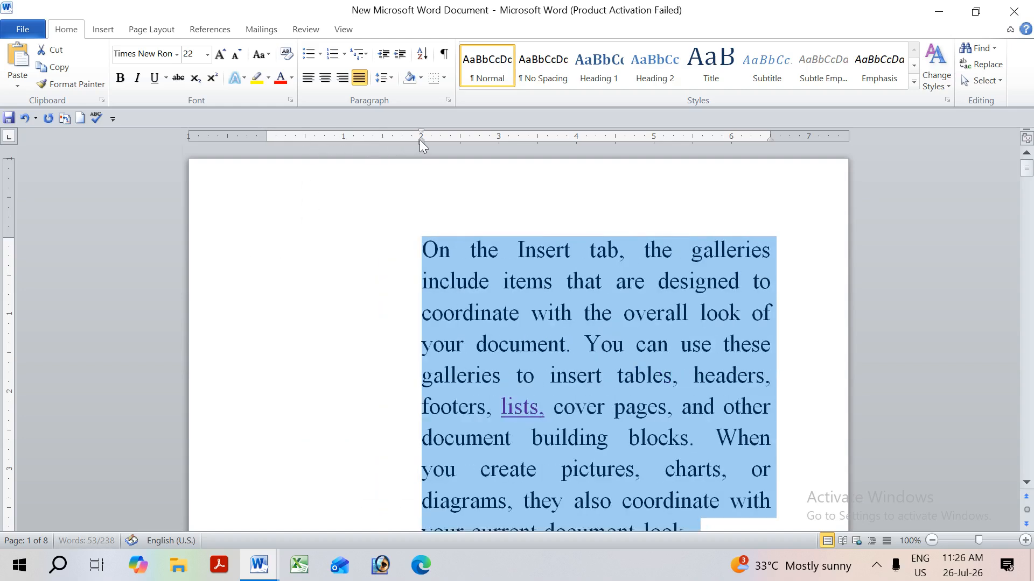
key("ctrl+m")
key("ctrl+m")
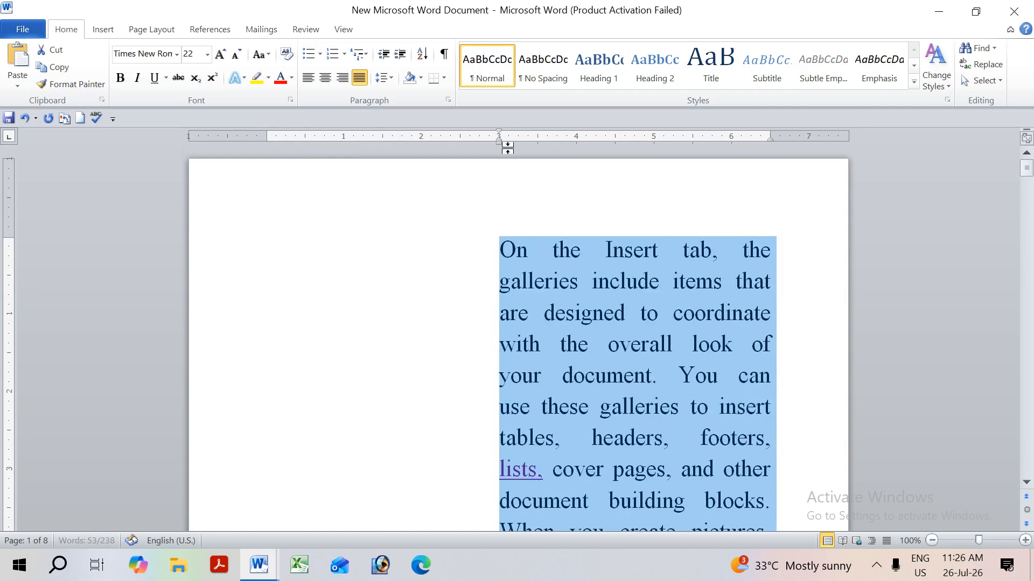
Step: Undo all the indent increases on the first paragraph
key("ctrl+z")
key("ctrl+z")
key("ctrl+z")
key("ctrl+z")
key("ctrl+z")
key("ctrl+z")
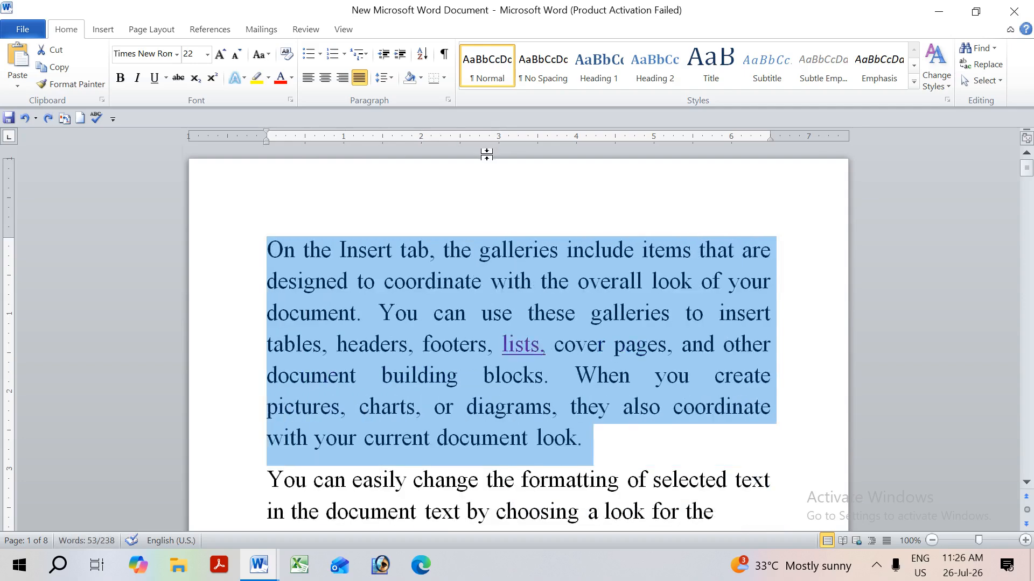
Step: Check the new-page entry of the shortcut list in Document1, then create a new blank document and close it
key("alt+Tab")
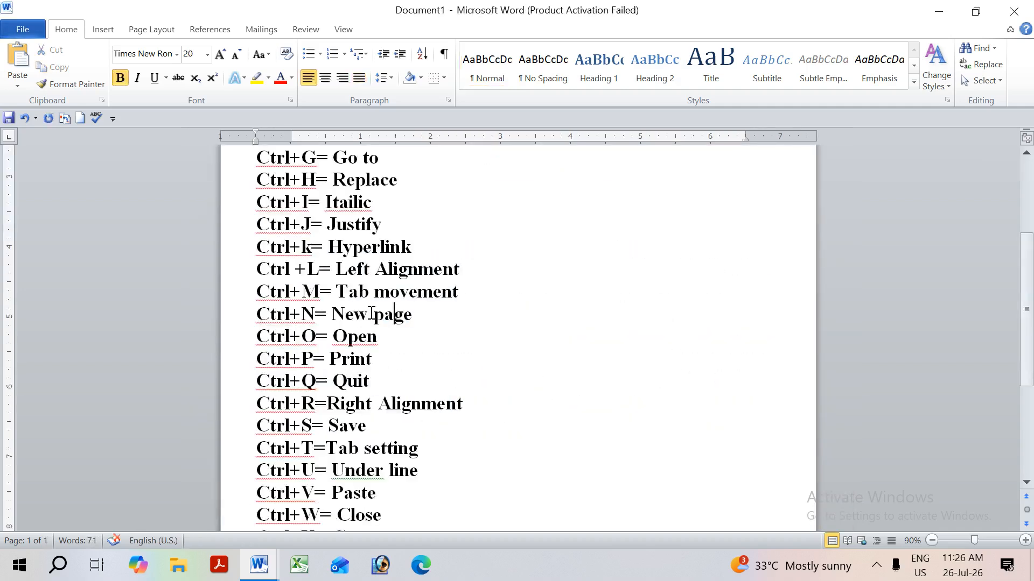
key("alt+Tab")
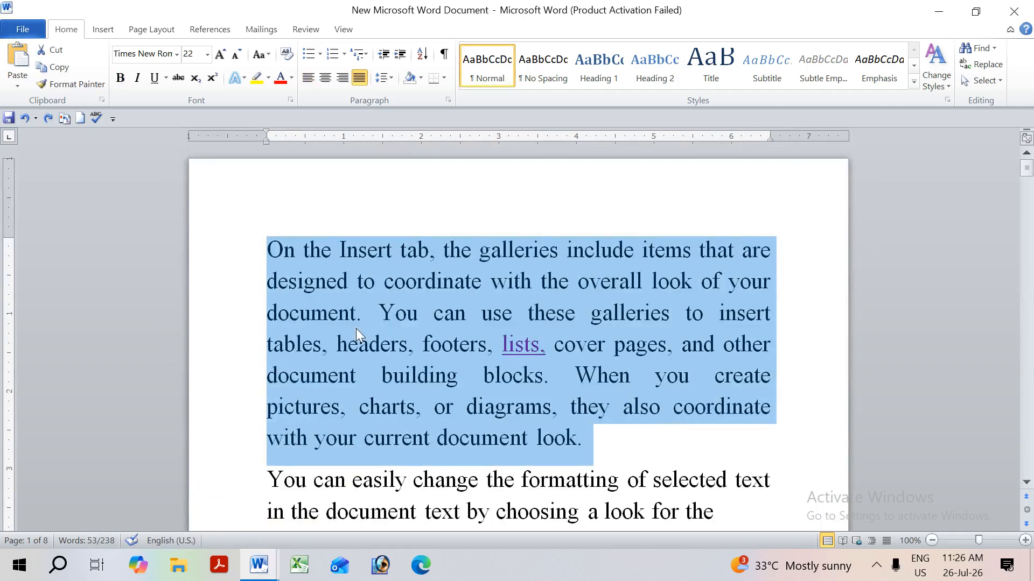
key("ctrl+n")
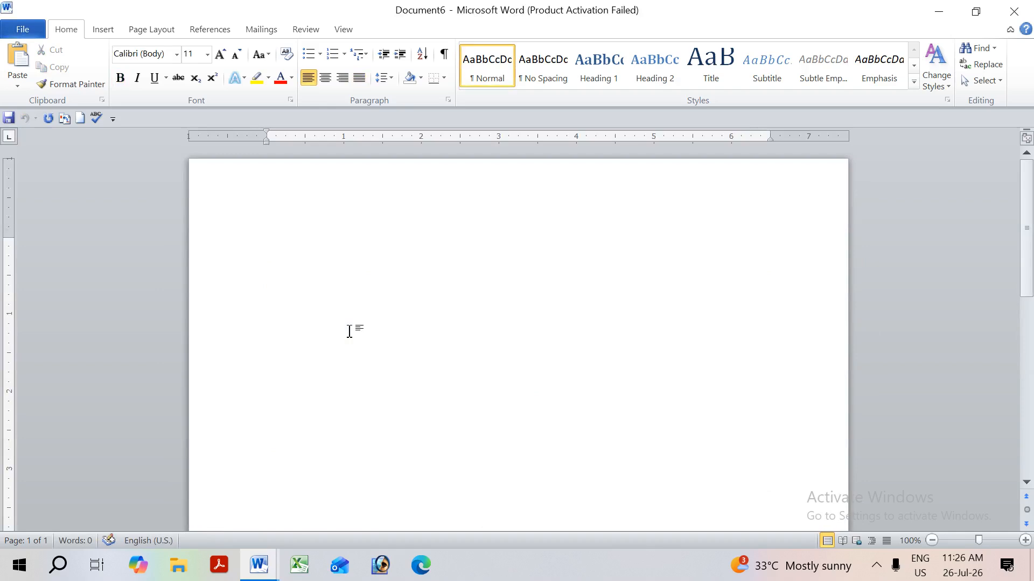
key("ctrl+w")
Step: Open the Cost center document from the "very imp file gk comptition" folder on the Desktop, and close it
key("alt+Tab")
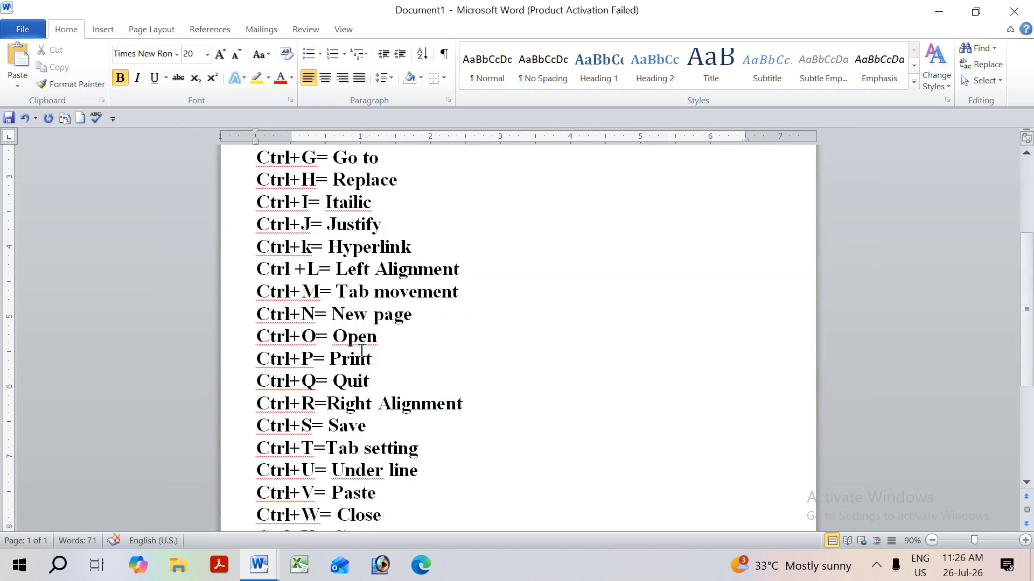
key("alt+Tab")
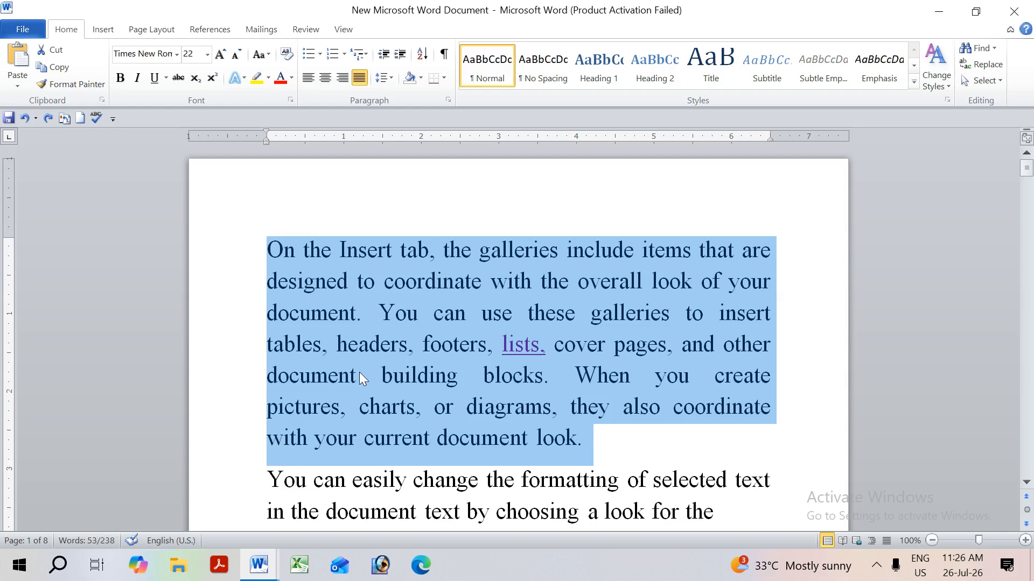
key("ctrl+o")
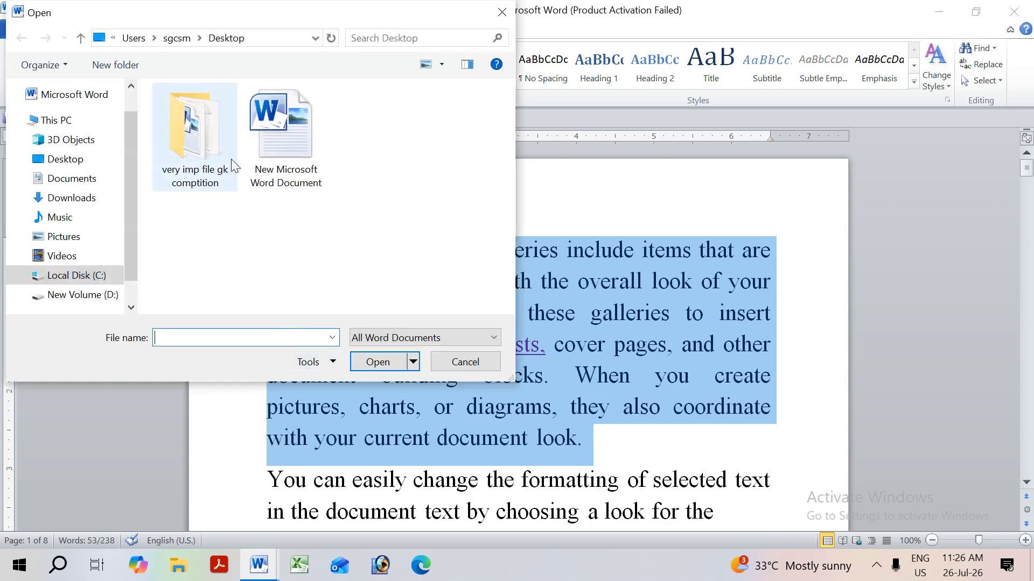
double_click(223, 139)
scroll(254, 269, "down", 4)
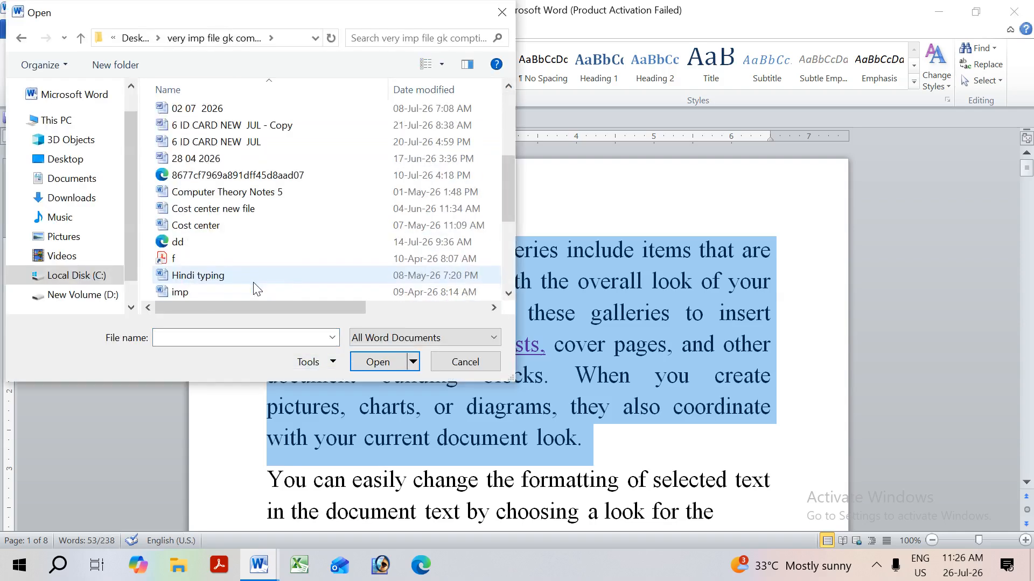
double_click(258, 231)
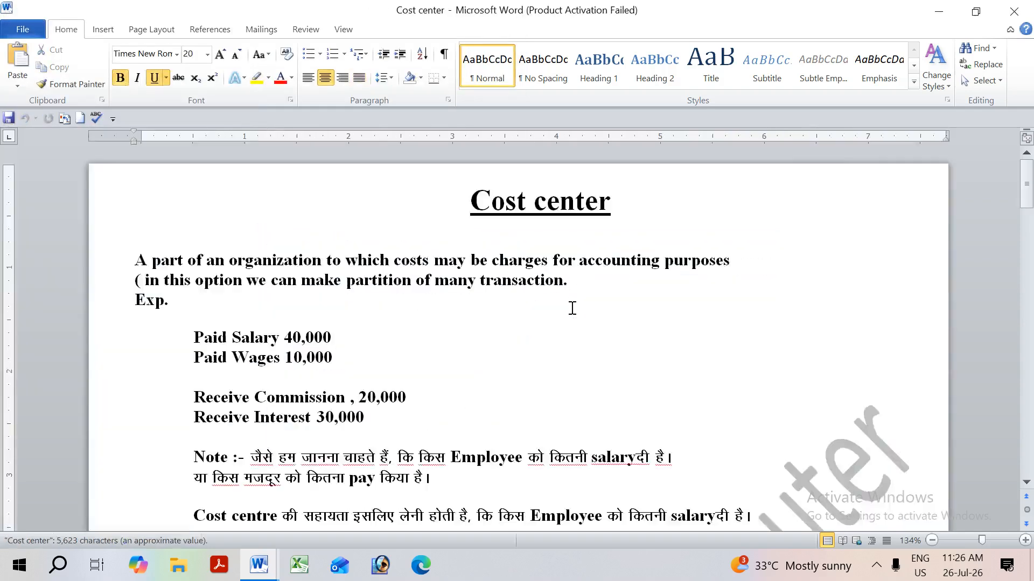
left_click(1013, 10)
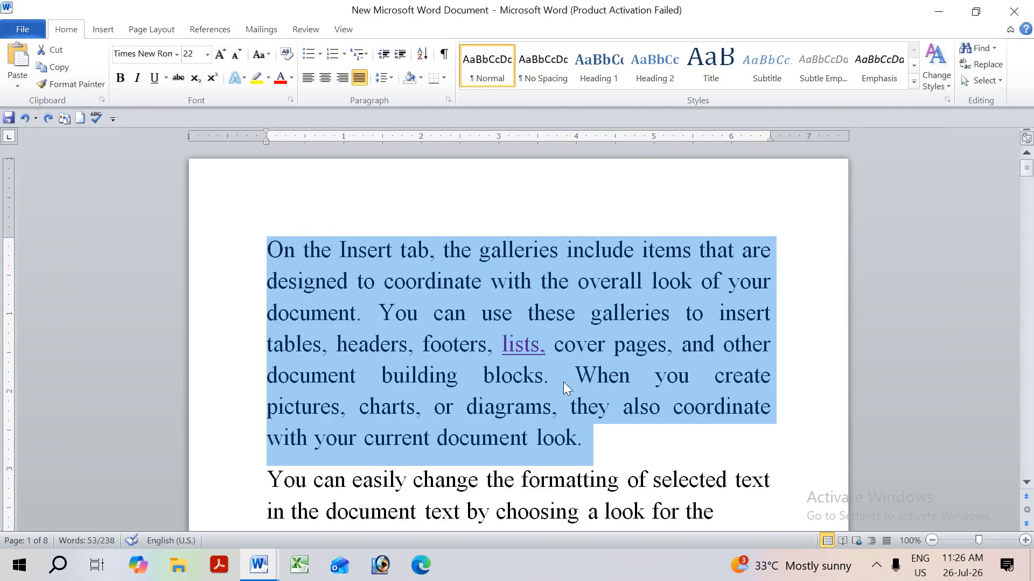
Step: View the print settings and preview of the practice document, and leave without printing
key("ctrl+p")
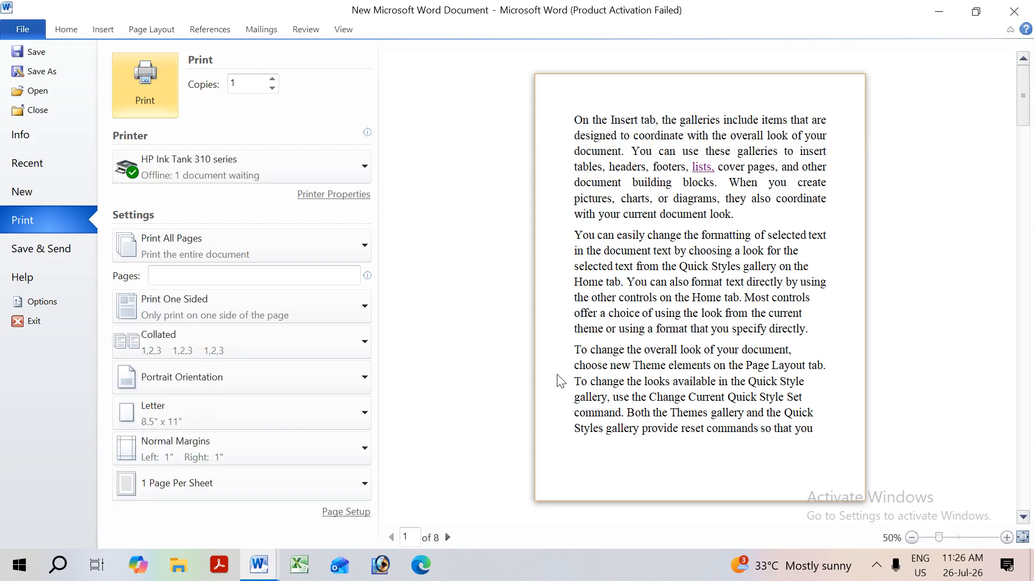
key("Escape")
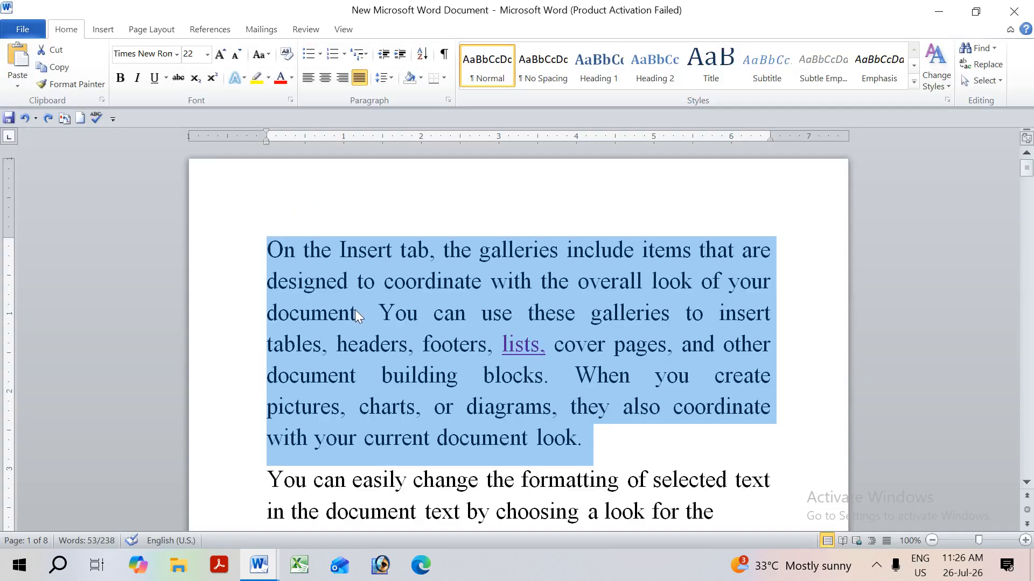
Step: Increase the selected first paragraph's left indent stepwise to 2.5 inches
key("ctrl+m")
key("ctrl+m")
key("ctrl+m")
key("ctrl+m")
key("ctrl+m")
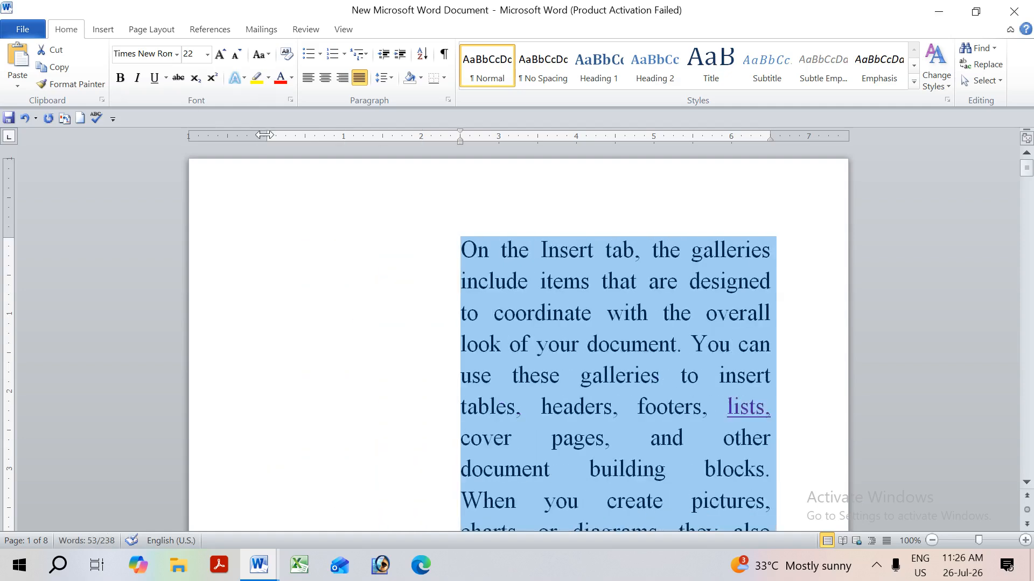
Step: Reset the selected first paragraph's indent and alignment, and try right alignment before returning it to left alignment
key("ctrl+q")
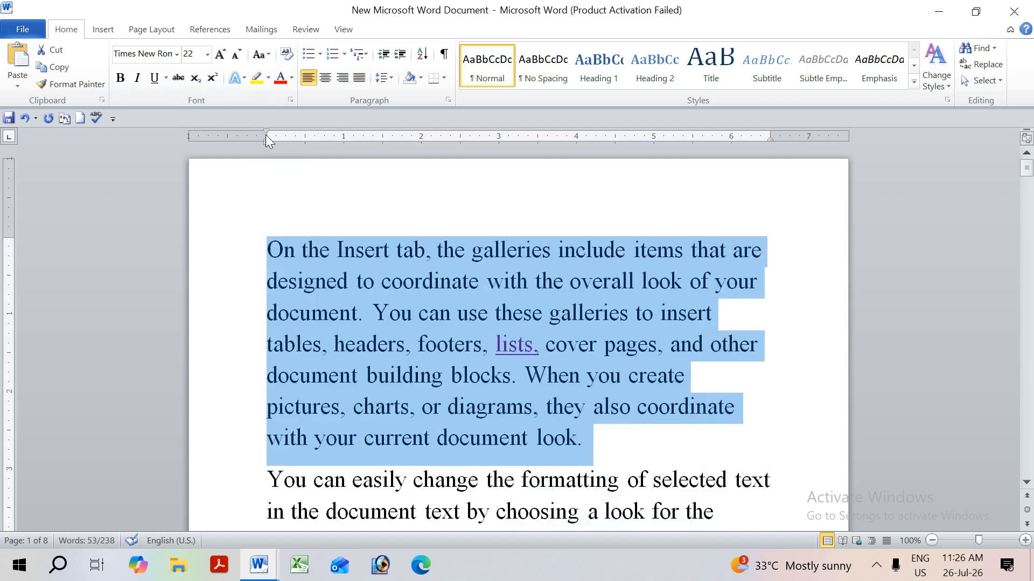
key("alt+Tab")
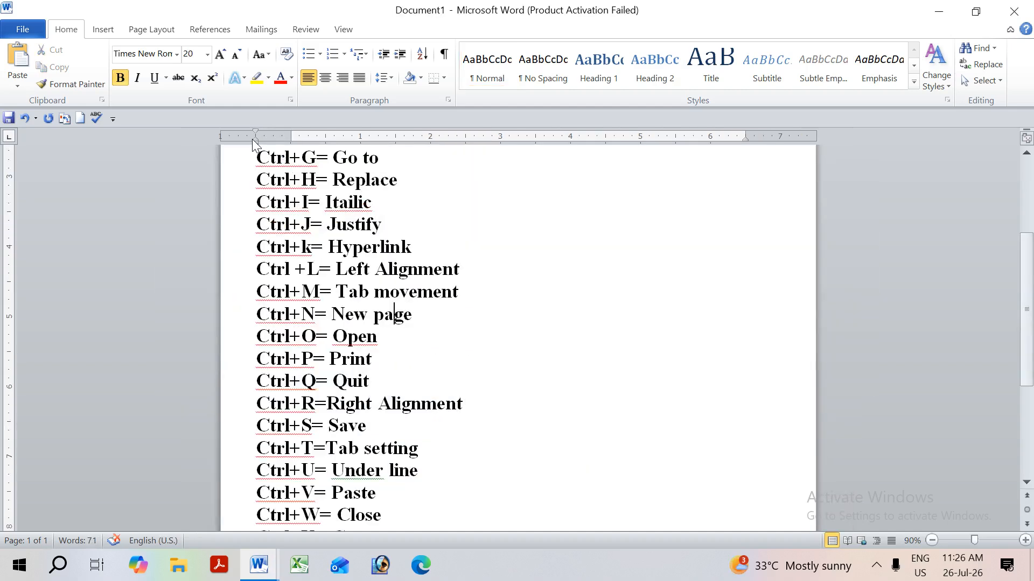
key("alt+Tab")
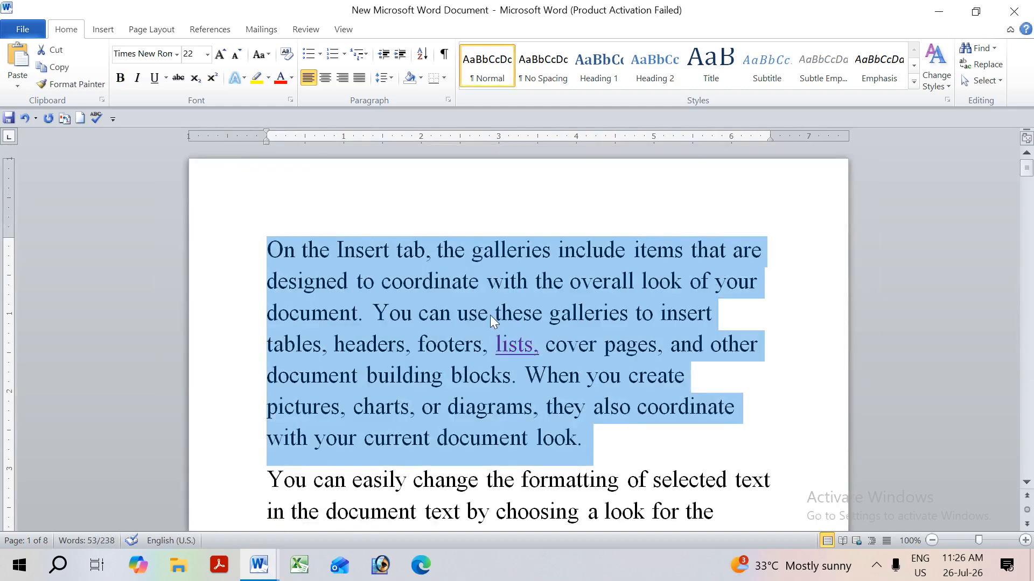
key("ctrl+r")
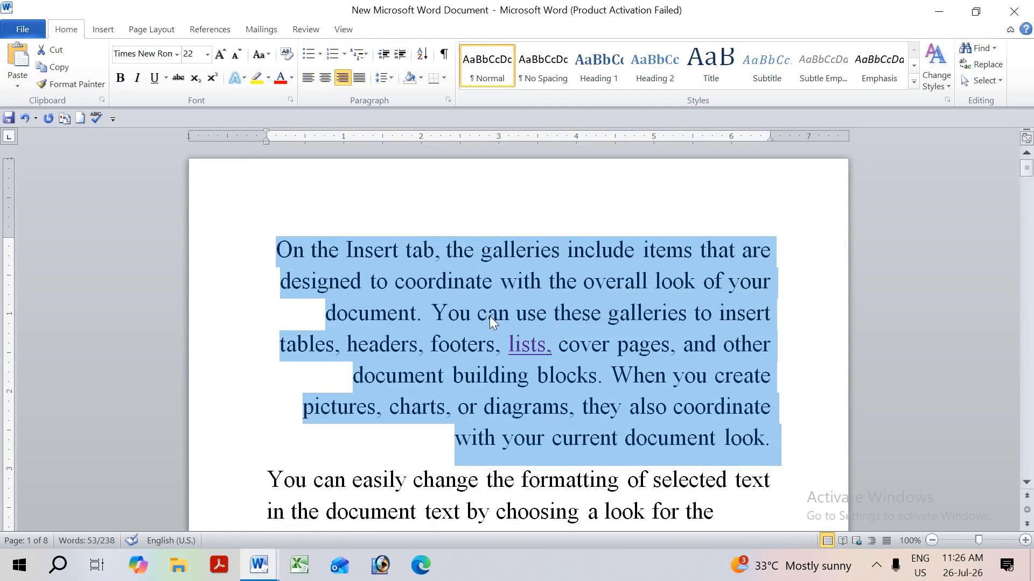
key("ctrl+l")
Step: Check the save entry of the shortcut list in Document1, and save the practice document
key("alt+Tab")
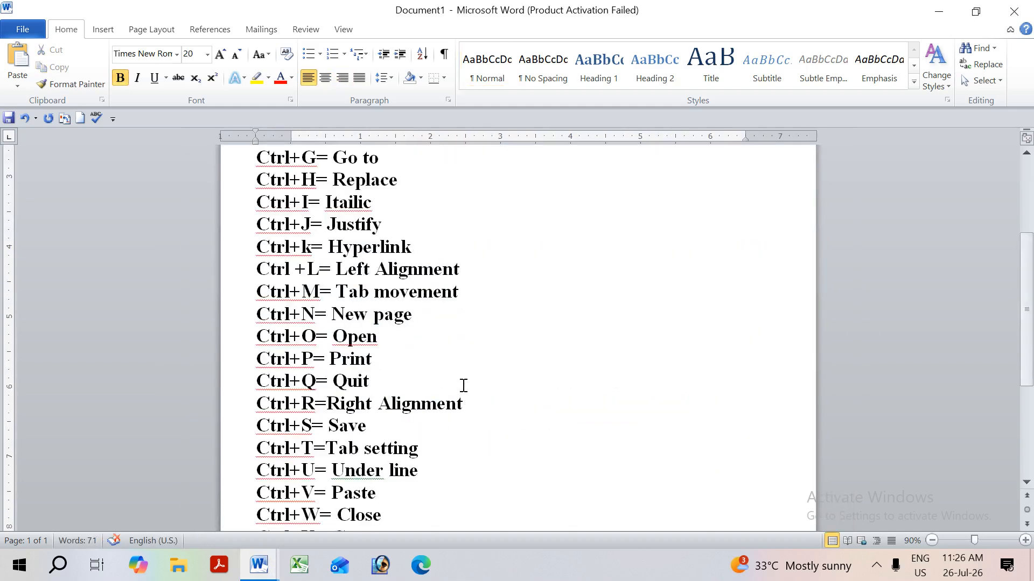
scroll(368, 344, "down", 1)
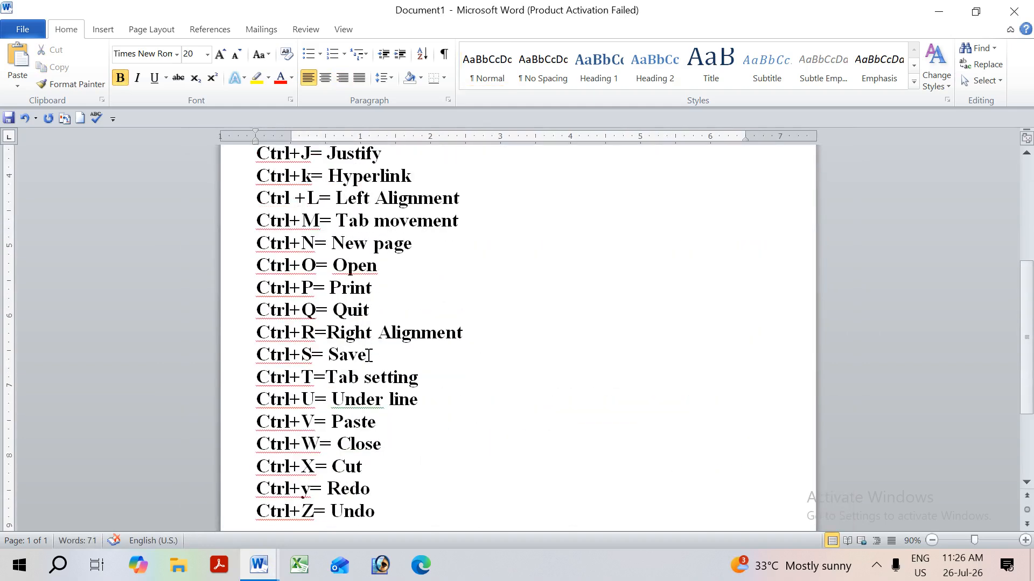
key("alt+Tab")
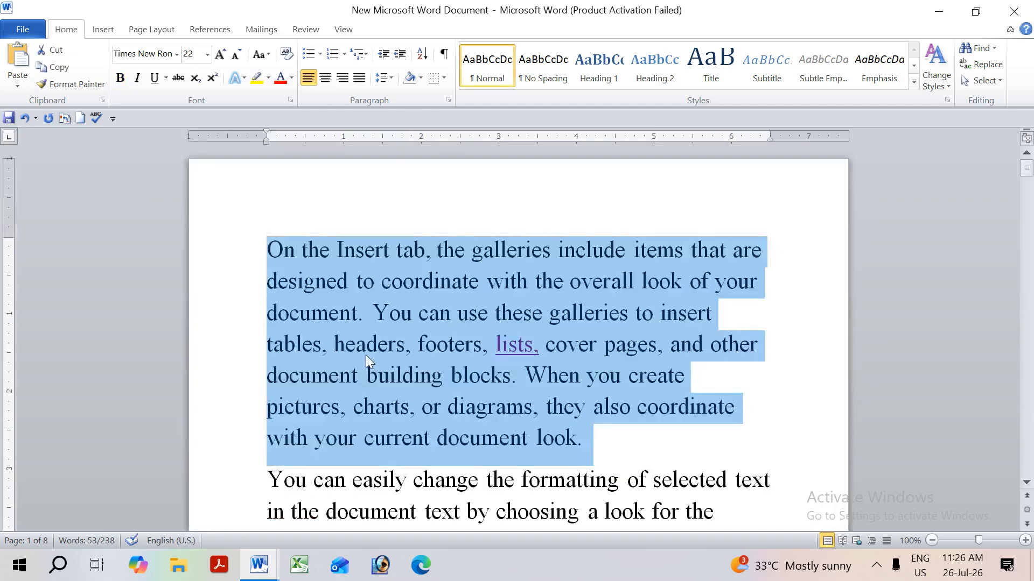
key("ctrl+s")
Step: Apply a 1.5-inch hanging indent to all the text of the practice document and underline it
scroll(359, 366, "down", 5, "ctrl")
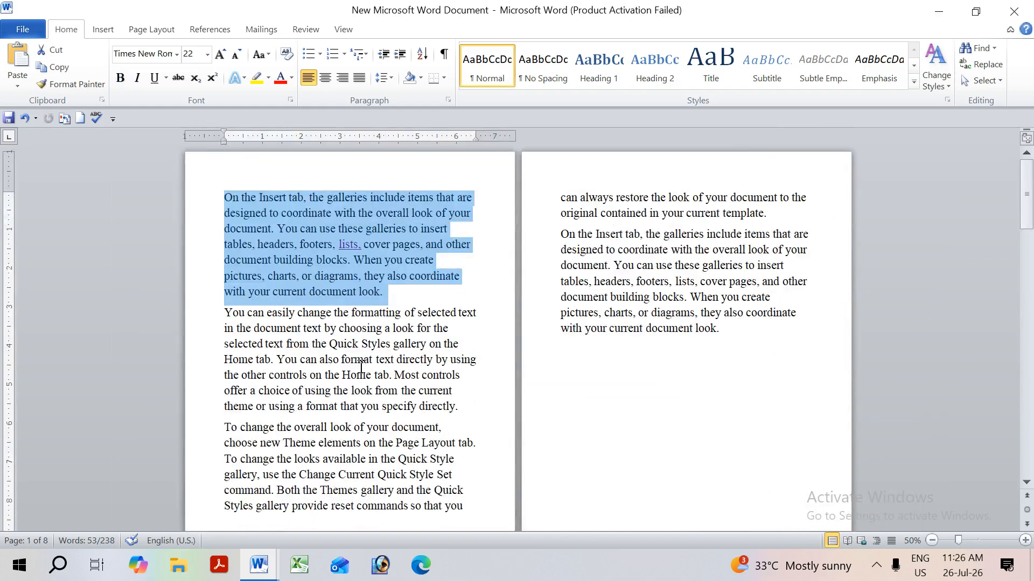
key("ctrl+a")
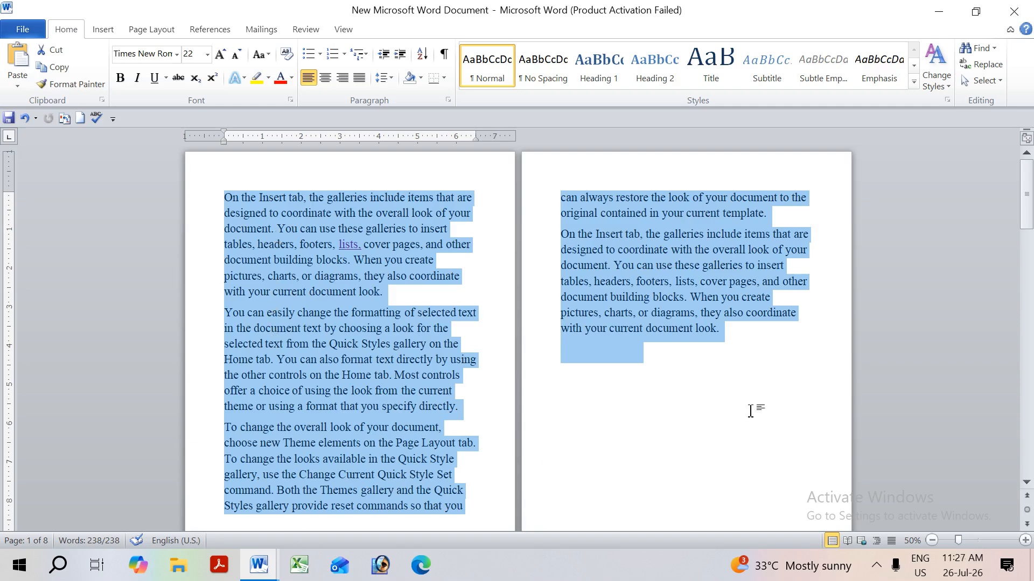
key("ctrl+t")
key("ctrl+t")
key("ctrl+t")
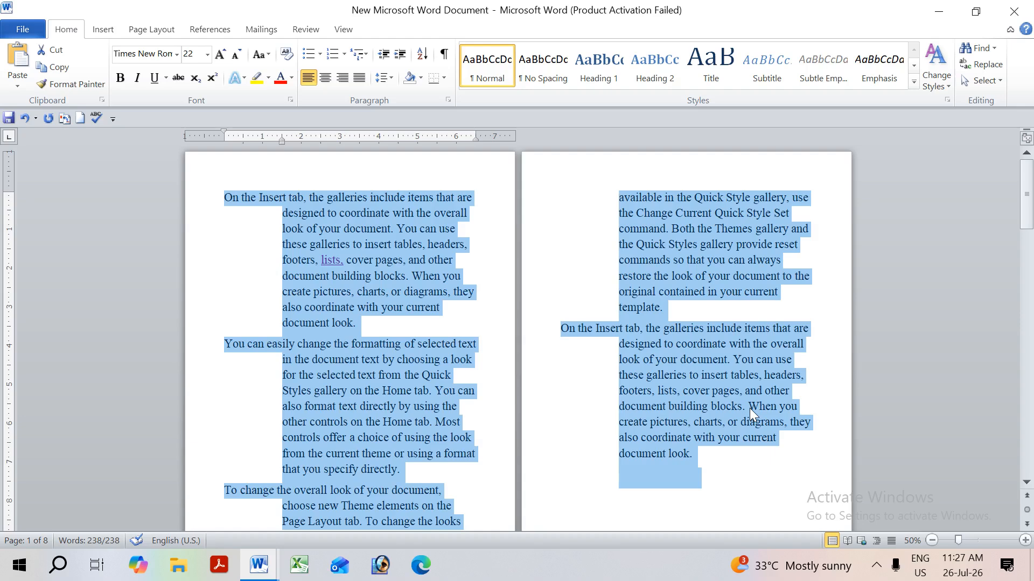
key("ctrl+u")
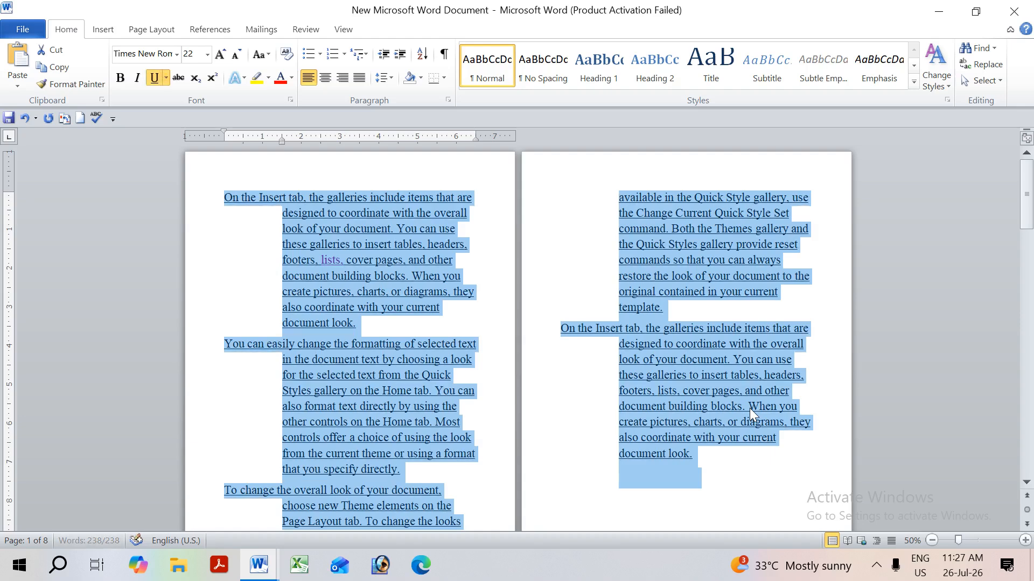
Step: Paste the clipboard content over all the selected text, and close the practice document without saving the changes
key("ctrl+v")
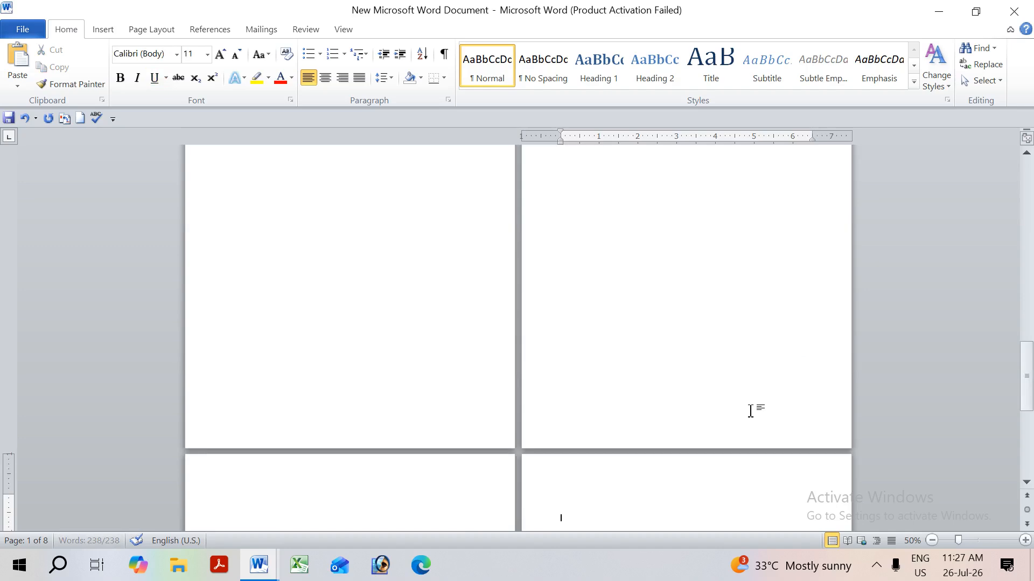
key("ctrl+n")
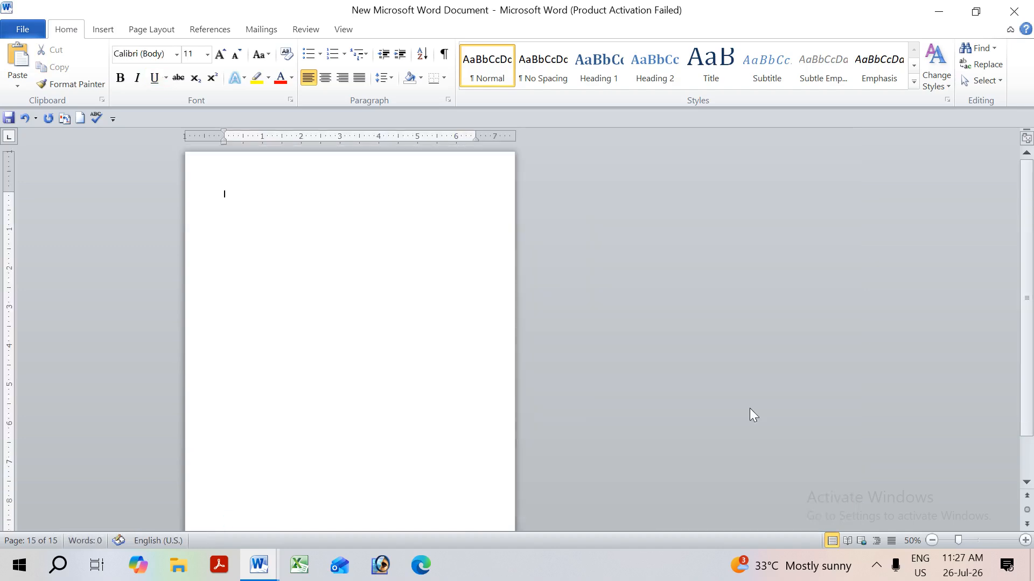
key("ctrl+w")
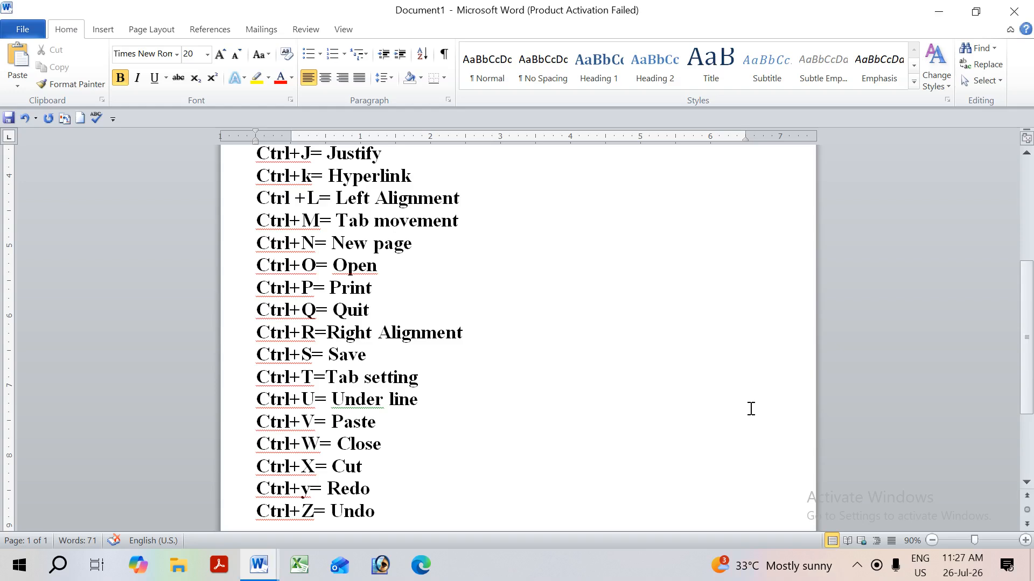
key("alt+Tab")
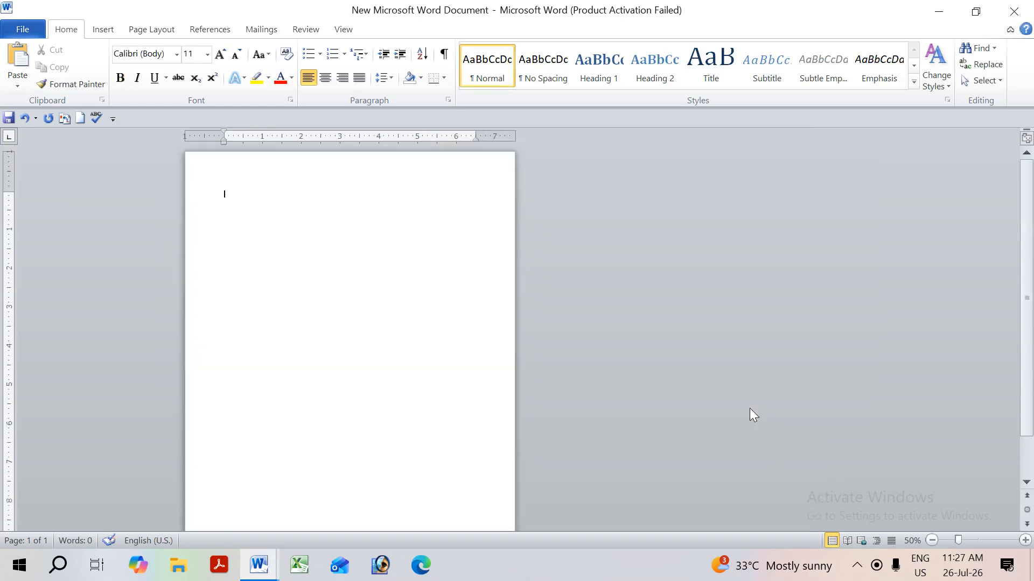
key("Tab")
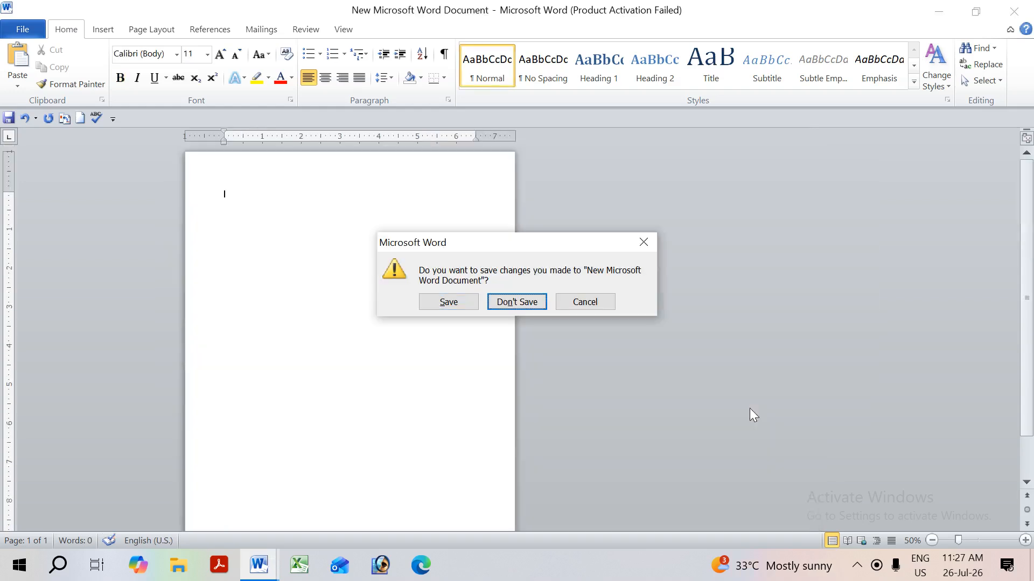
key("Return")
key("alt+Tab")
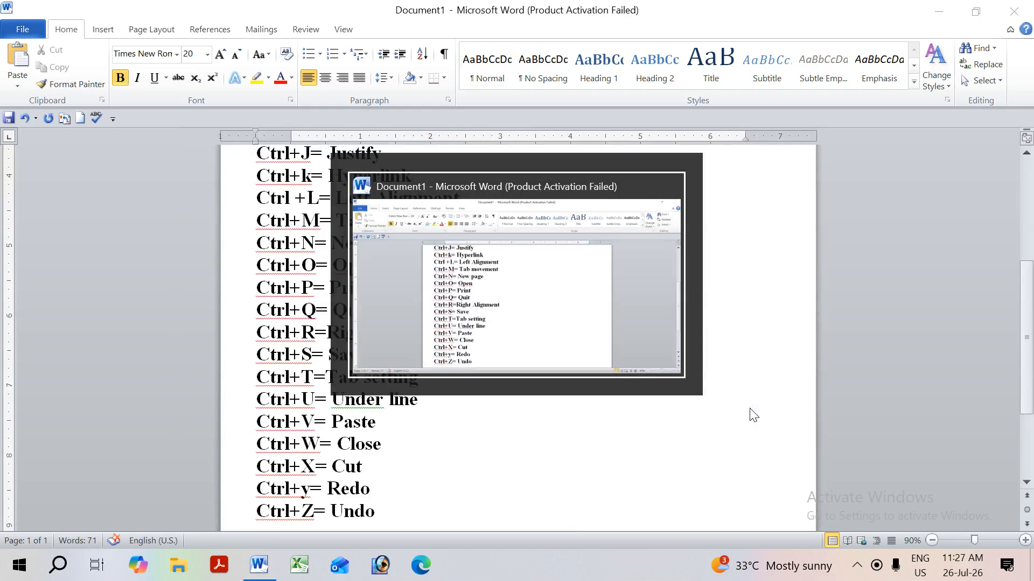
Step: Open a new blank Word document by running winword, and check the shortcut list in Document1
key("super+r")
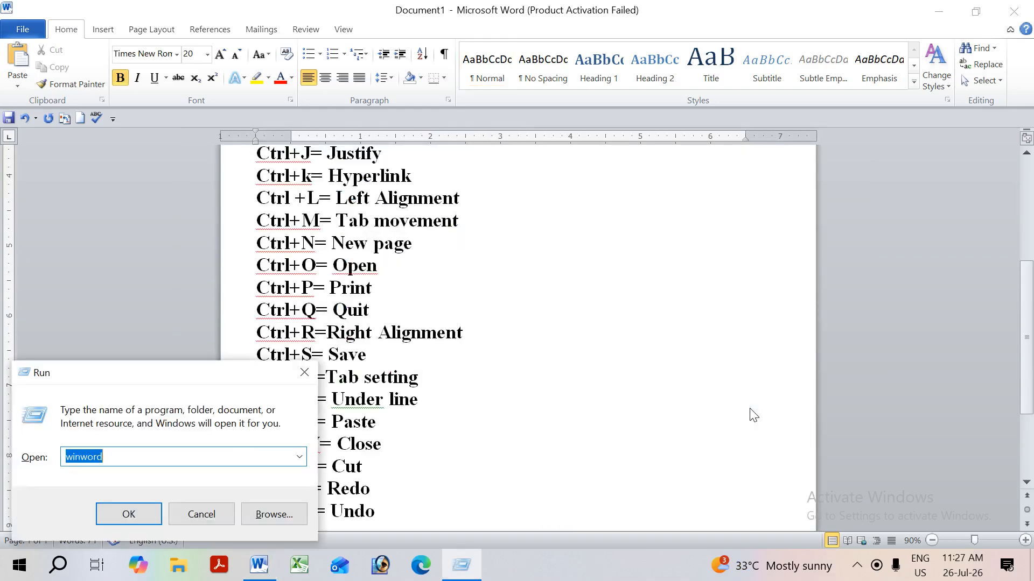
key("Return")
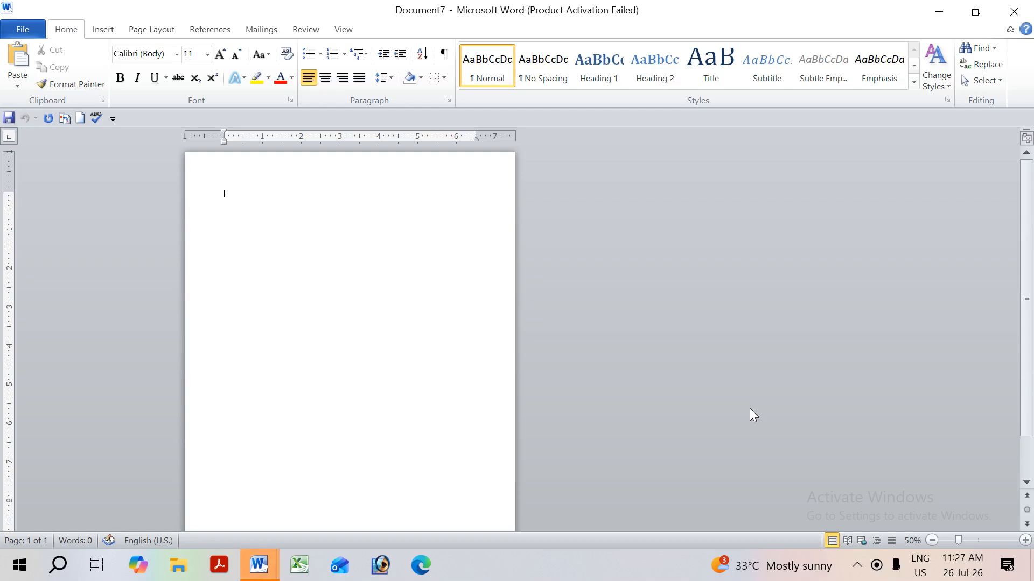
key("ctrl+w")
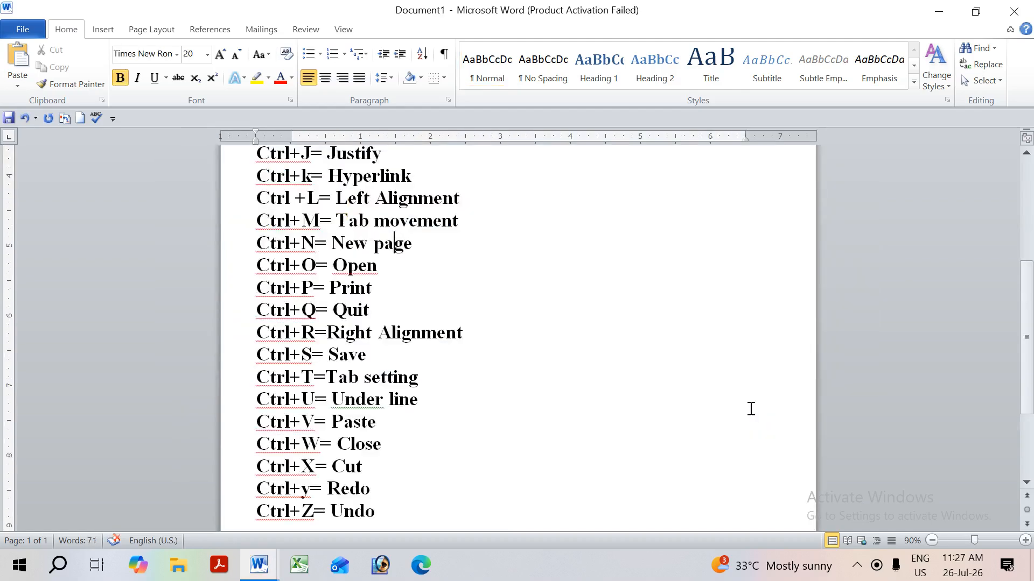
key("alt+Tab")
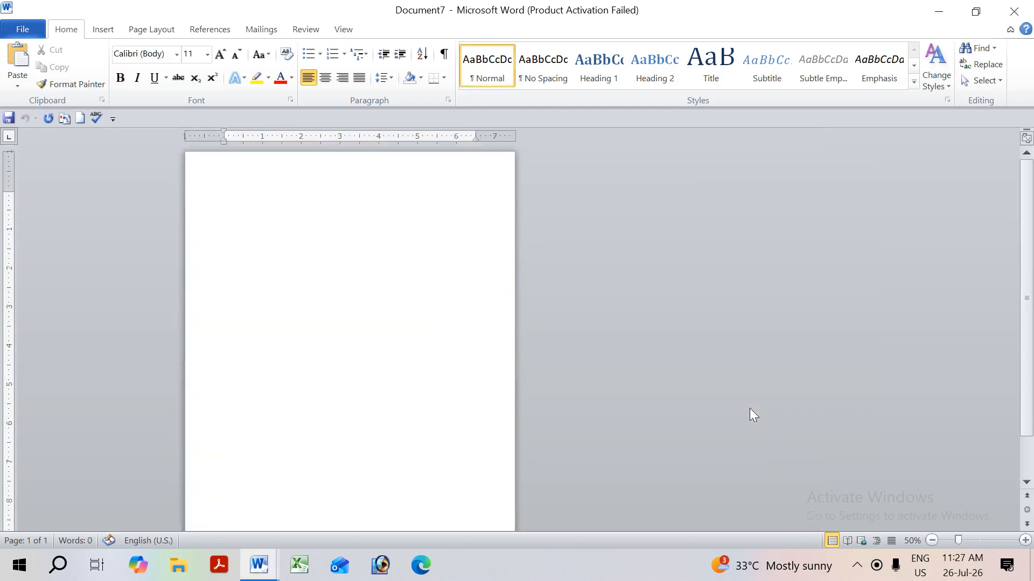
Step: Enter a sample sentence ending in "is a good boy", copy and delete it, and paste it back lower on the page
type("Ram is a good boy")
key("ctrl+a")
key("ctrl+c")
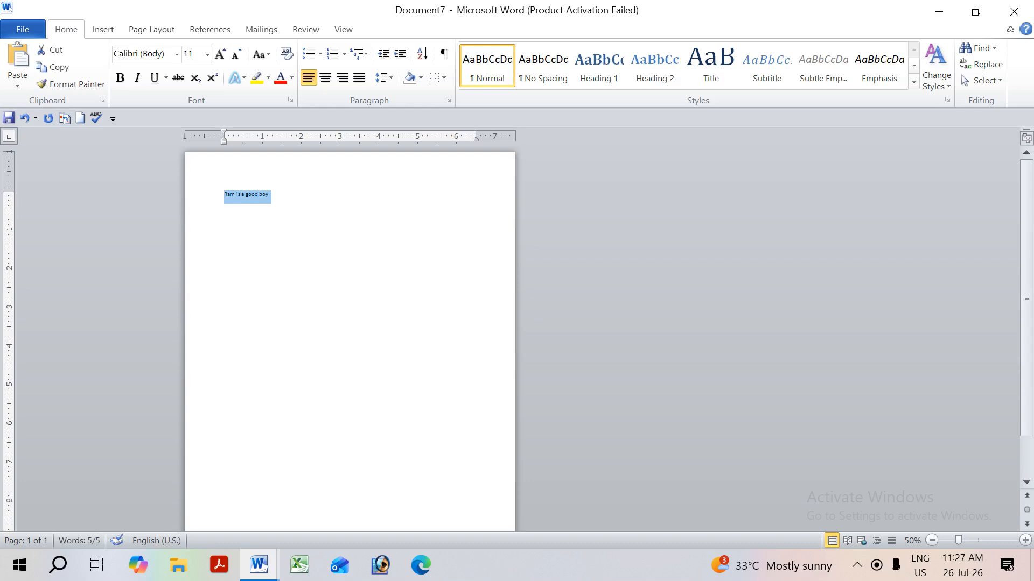
key("Delete")
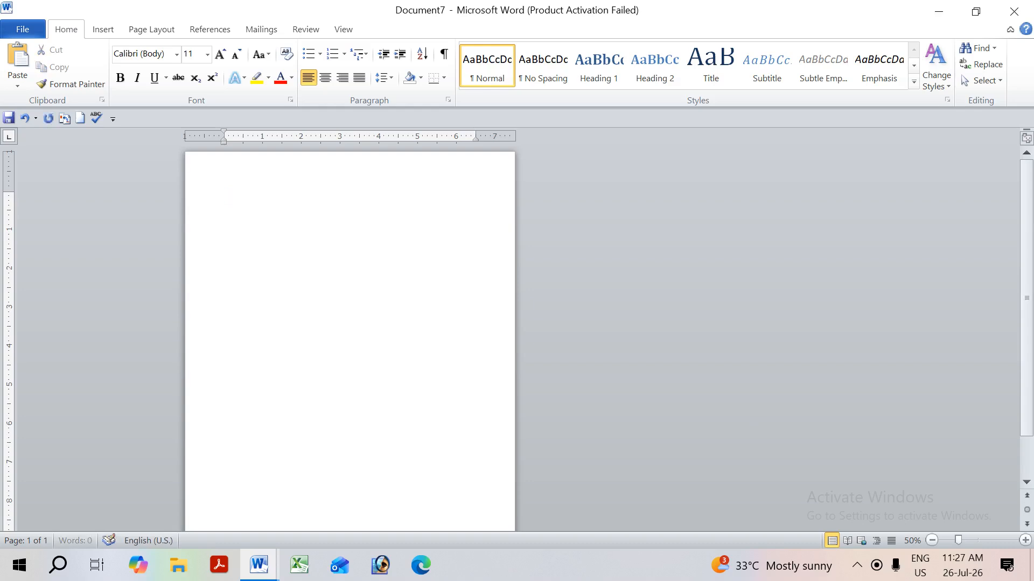
key("ctrl+v")
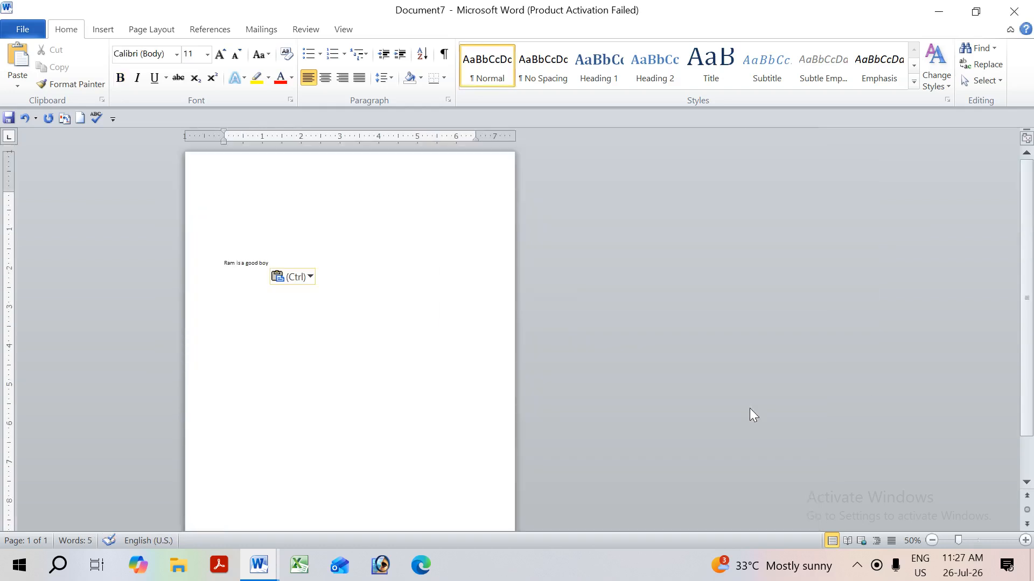
Step: Replace the pasted sentence with a list of four first names on separate lines
key("ctrl+a")
key("Delete")
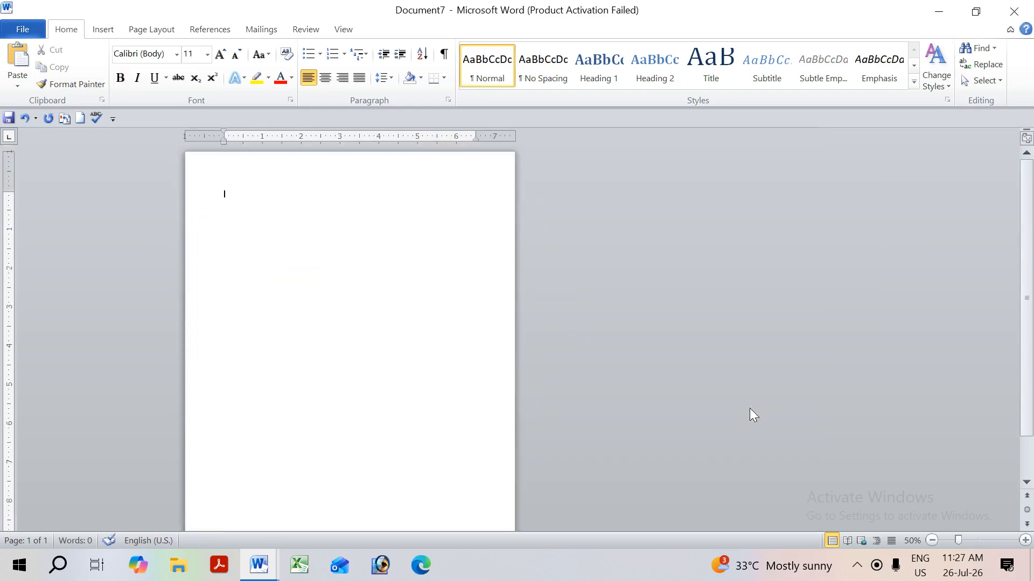
type("ram")
type("shyam")
key("Return")
key("Return")
type("ma")
Step: Enlarge the font of the whole list of names stepwise to 47 pt
key("ctrl+a")
key("ctrl+shift+period")
key("ctrl+shift+period")
key("ctrl+shift+period")
key("ctrl+shift+period")
key("ctrl+shift+period")
key("ctrl+shift+period")
key("ctrl+shift+period")
key("ctrl+shift+period")
key("ctrl+shift+period")
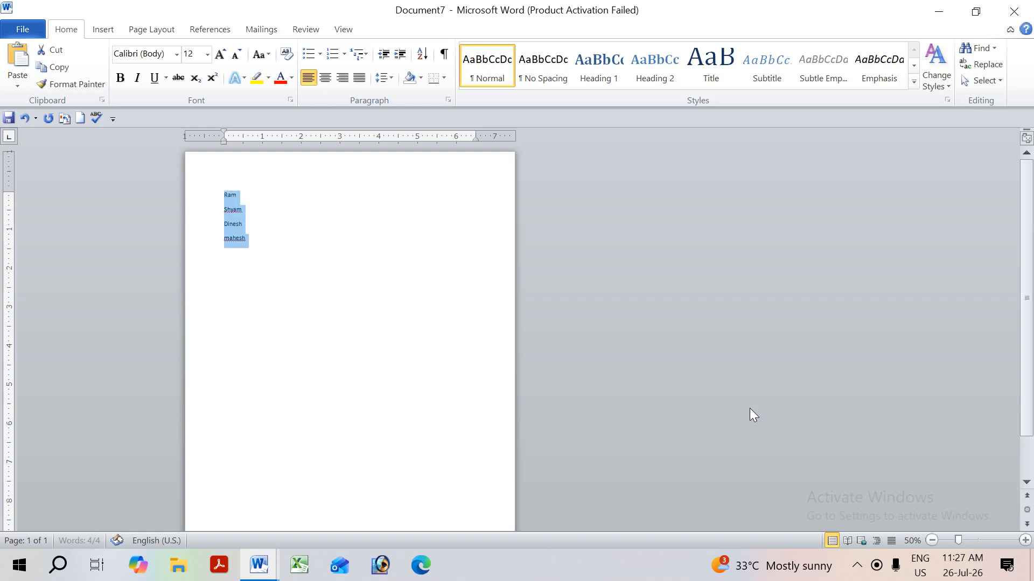
key("ctrl+bracketright")
key("ctrl+bracketright")
key("ctrl+bracketright")
key("ctrl+bracketright")
key("ctrl+bracketright")
key("ctrl+bracketright")
key("ctrl+bracketright")
key("ctrl+bracketright")
key("ctrl+bracketright")
key("ctrl+bracketright")
key("ctrl+bracketright")
key("ctrl+bracketright")
key("ctrl+bracketright")
key("ctrl+bracketright")
key("ctrl+bracketright")
key("ctrl+bracketright")
key("ctrl+bracketright")
key("ctrl+bracketright")
key("ctrl+bracketright")
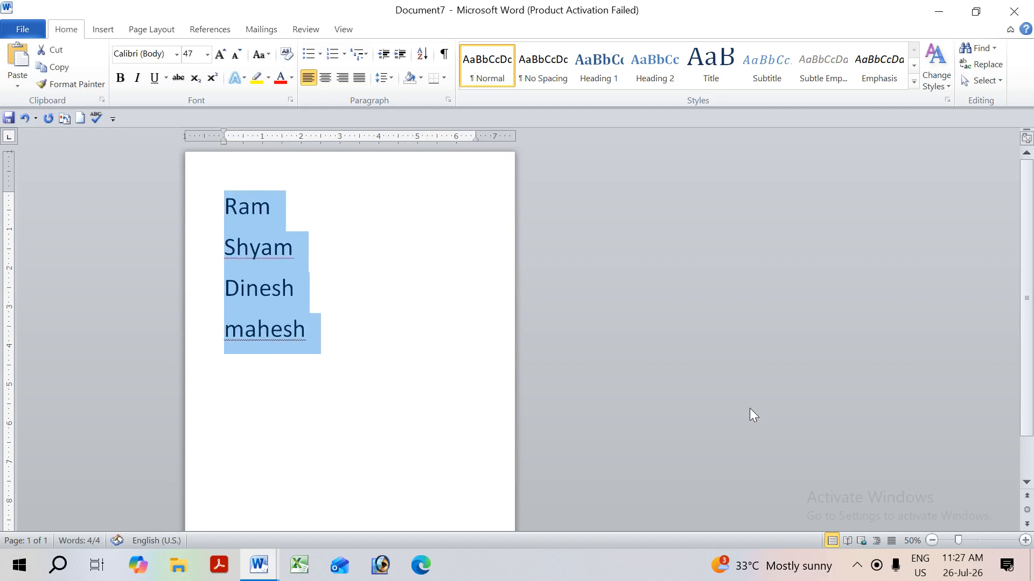
Step: Bring the font size of all the names back down stepwise to 34 pt
key("ctrl+Home")
key("ctrl+a")
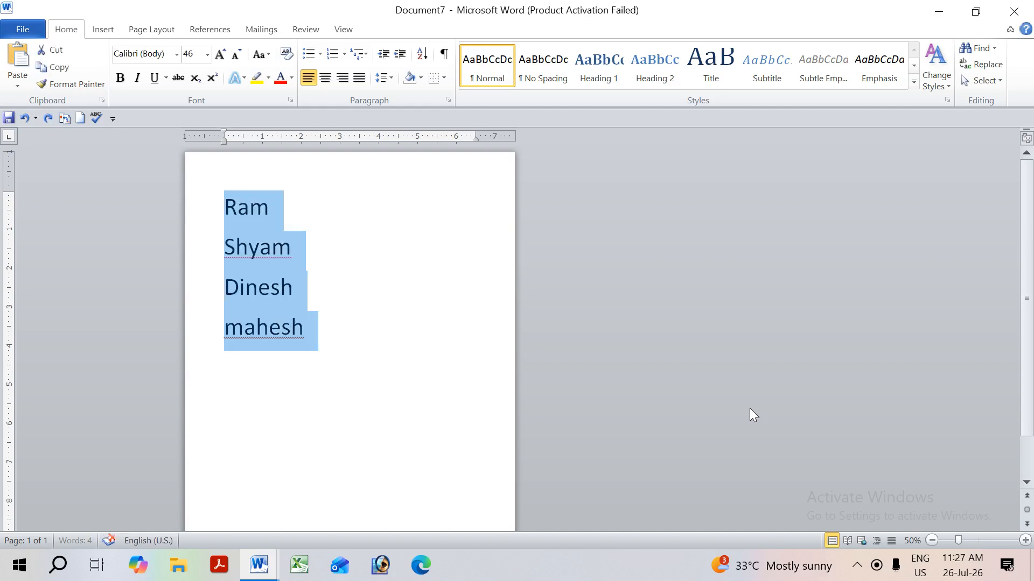
key("ctrl+bracketleft")
key("ctrl+bracketleft")
key("ctrl+bracketleft")
key("ctrl+bracketleft")
key("ctrl+bracketleft")
key("ctrl+bracketleft")
key("ctrl+bracketleft")
key("ctrl+bracketleft")
key("ctrl+bracketleft")
key("ctrl+bracketleft")
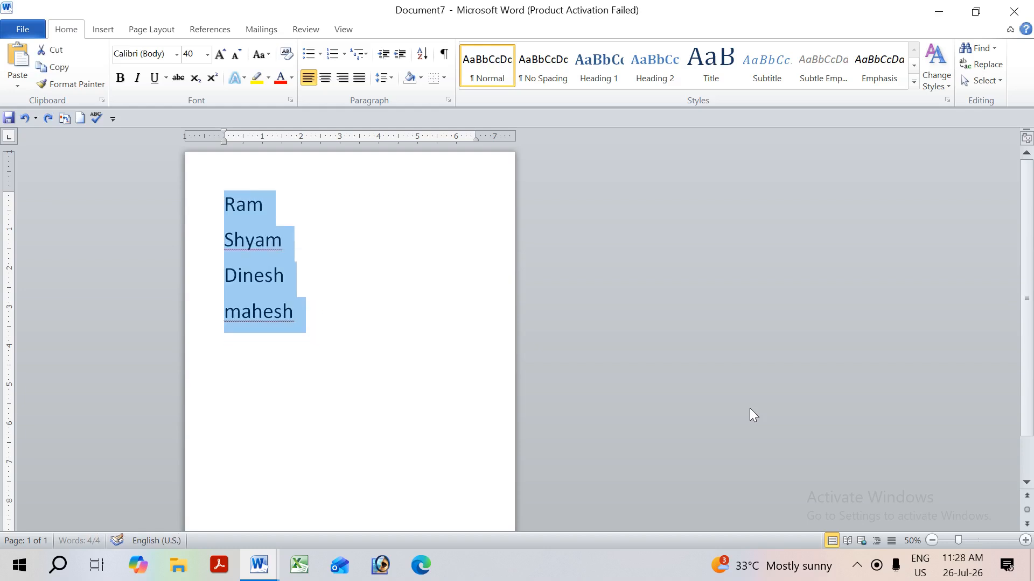
key("ctrl+bracketleft")
key("ctrl+bracketleft")
key("ctrl+bracketleft")
key("ctrl+bracketleft")
key("ctrl+bracketleft")
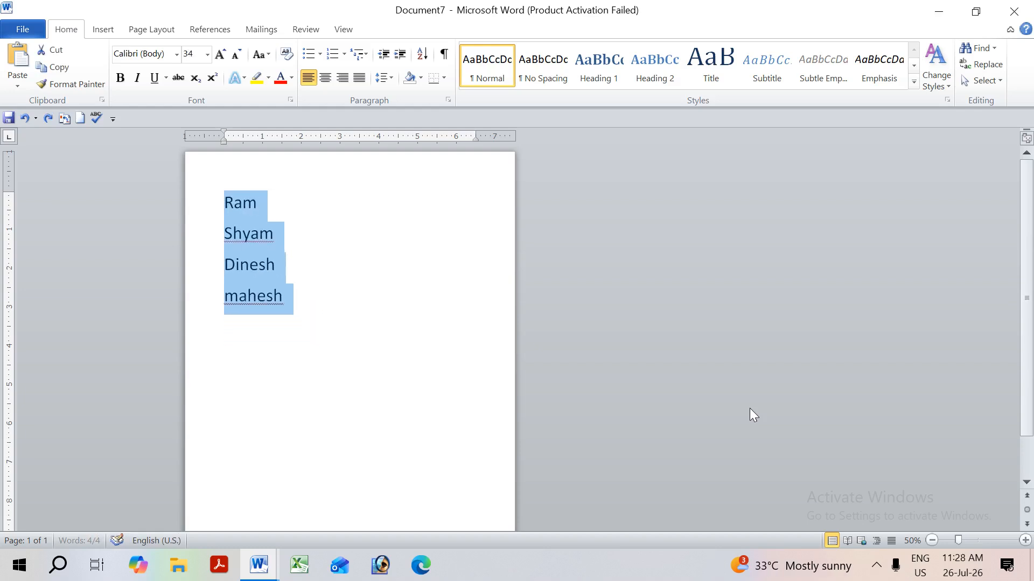
Step: Raise the font size of all the names stepwise to 48 pt
key("ctrl+bracketright")
key("ctrl+bracketright")
key("ctrl+bracketright")
key("ctrl+bracketright")
key("ctrl+bracketright")
key("ctrl+bracketright")
key("ctrl+bracketright")
key("ctrl+bracketright")
key("ctrl+bracketright")
key("ctrl+bracketright")
key("ctrl+bracketright")
key("ctrl+bracketright")
key("ctrl+bracketright")
key("ctrl+bracketright")
key("ctrl+bracketright")
key("ctrl+bracketright")
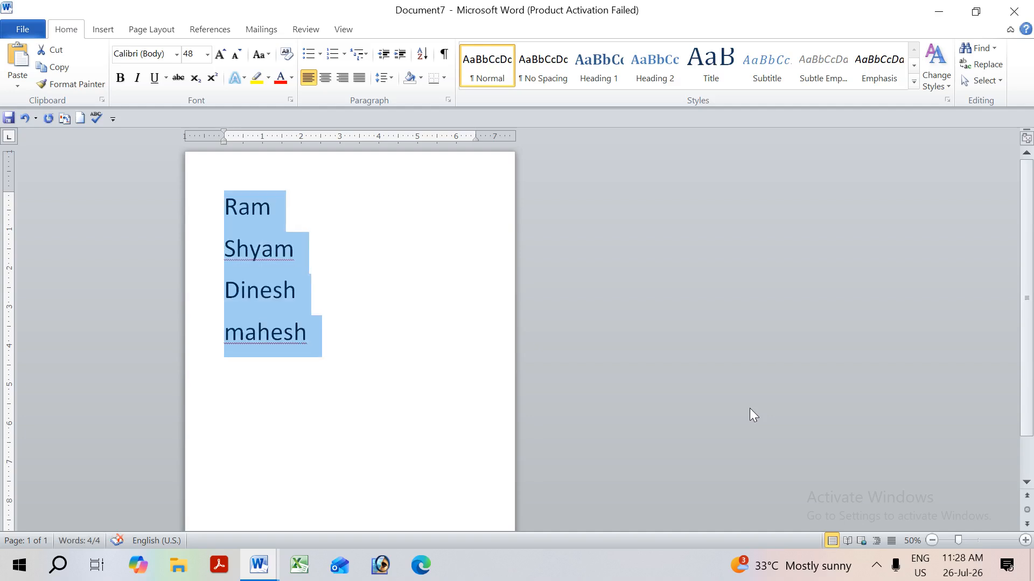
Step: Delete the selected names and enter "Fgh" on three separate lines instead
key("BackSpace")
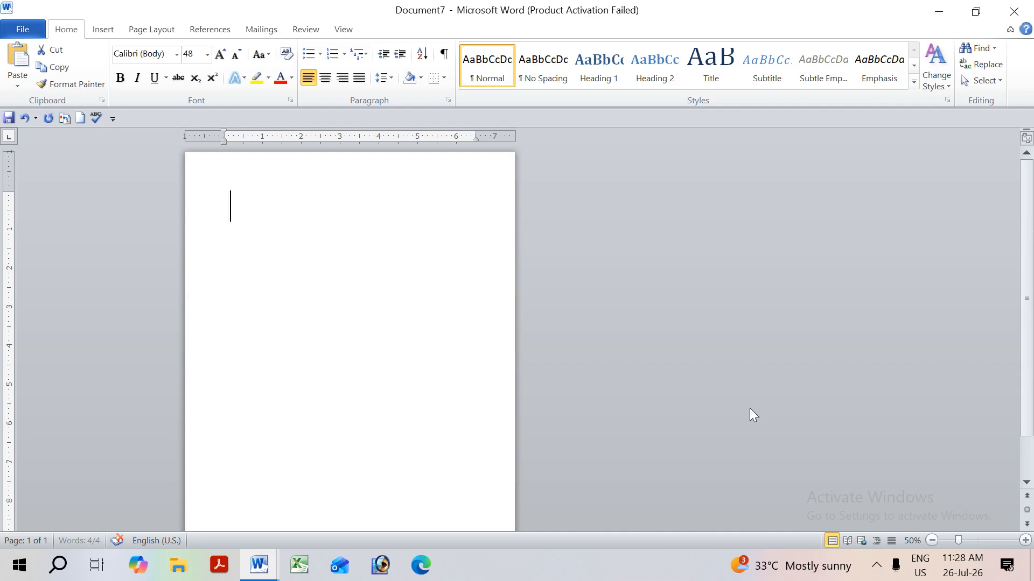
type("fgh")
key("Return")
type("fgh")
key("Return")
type("fgh")
key("Return")
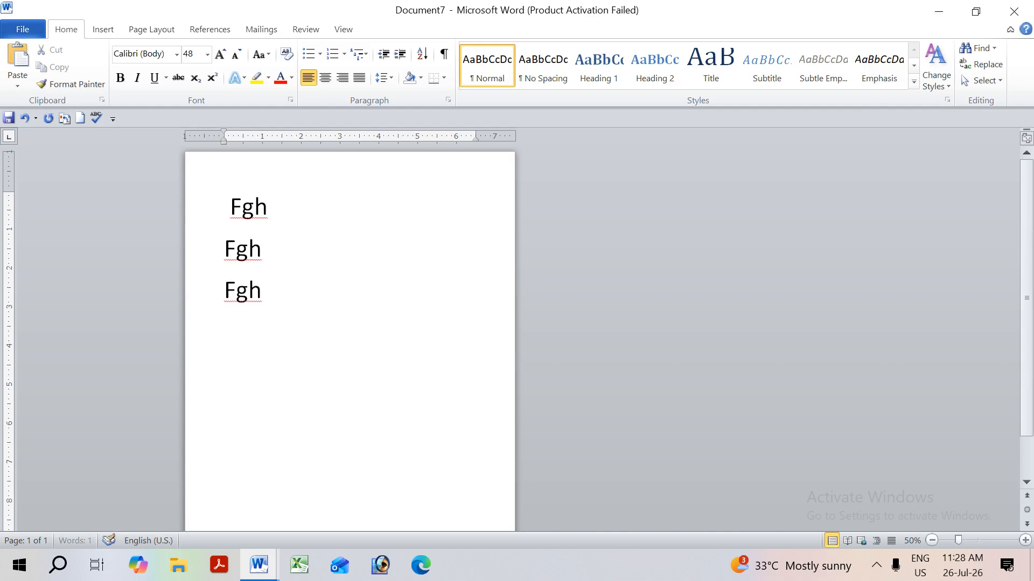
Step: Undo the entry of the three "Fgh" lines and the deletion of the names
key("ctrl+z")
key("ctrl+z")
key("ctrl+z")
key("ctrl+z")
key("ctrl+z")
key("ctrl+z")
key("ctrl+z")
key("ctrl+z")
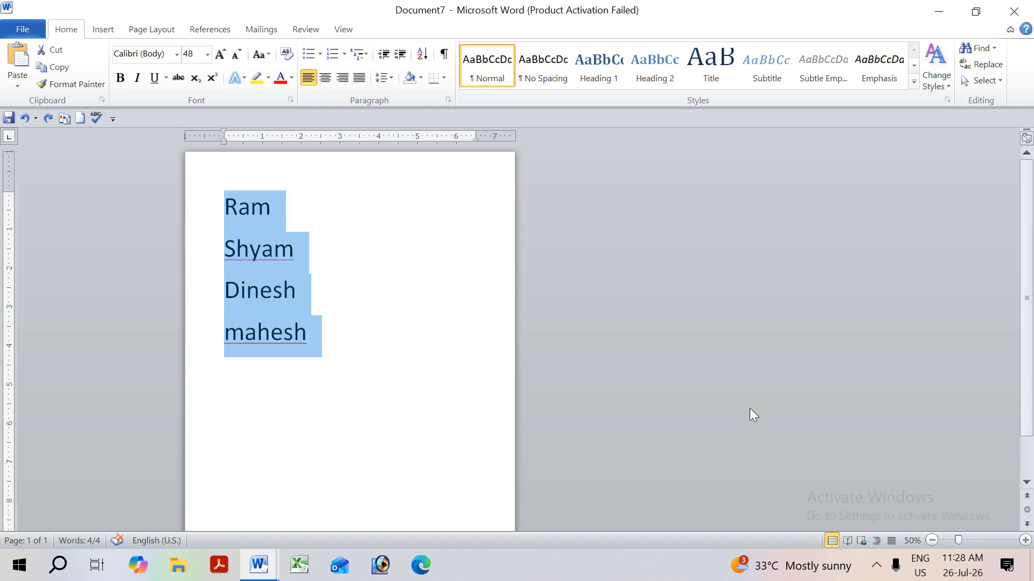
Step: Redo all the undone changes to the "Fgh" lines, and return to the shortcut list in Document1
key("ctrl+y")
key("ctrl+y")
key("ctrl+y")
key("ctrl+y")
key("ctrl+y")
key("ctrl+y")
key("ctrl+y")
key("ctrl+y")
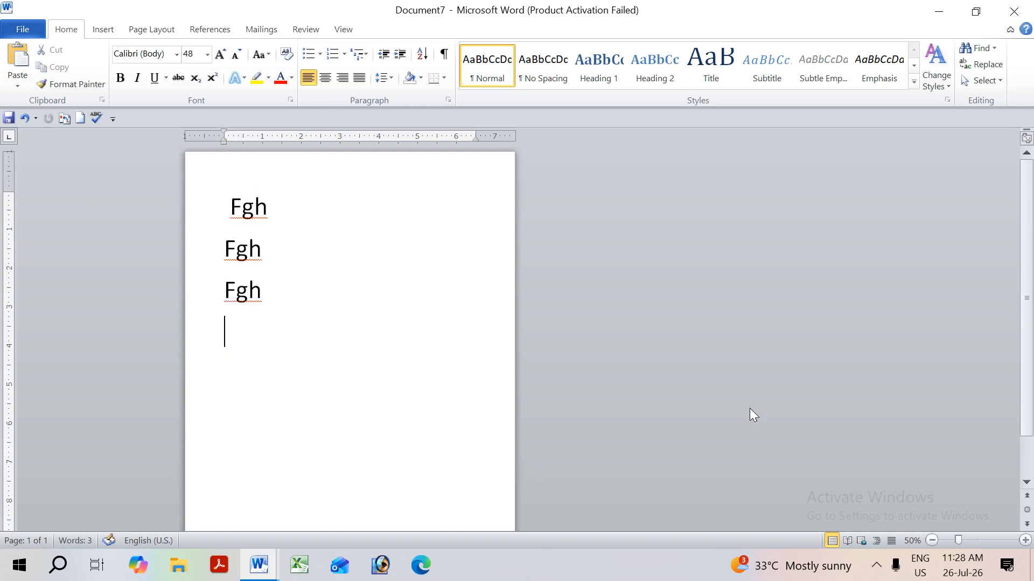
key("alt+Tab")
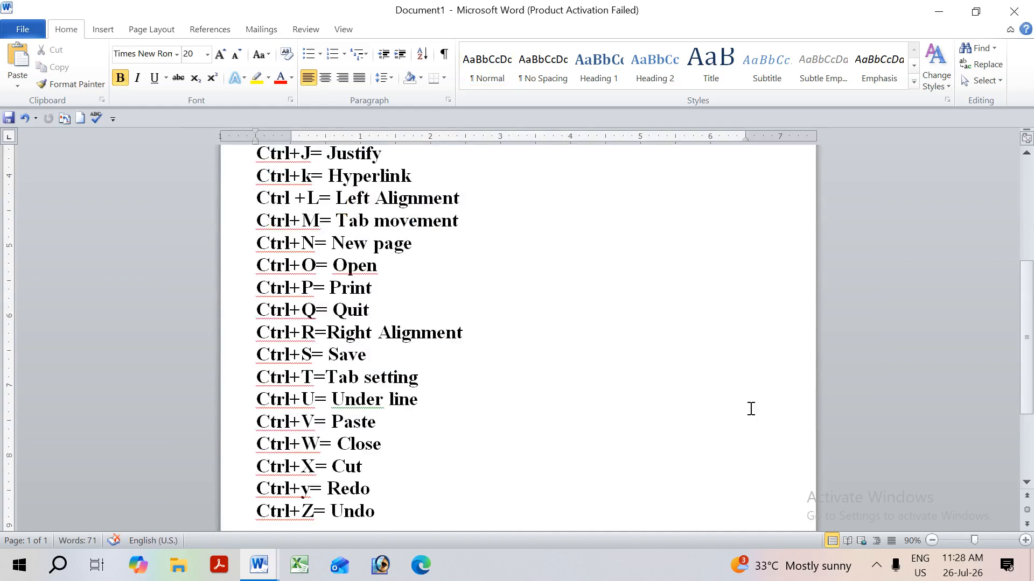